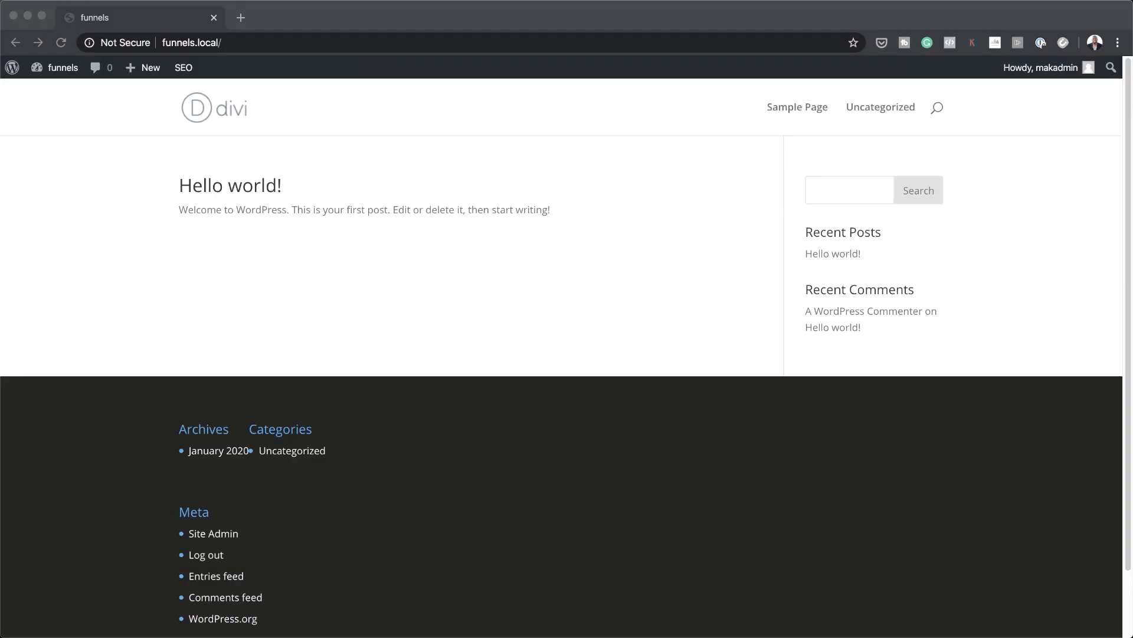
Go to the WordPress dashboard and open the Divi Theme Builder
{"action": "left_click", "coordinate": [486, 367]}
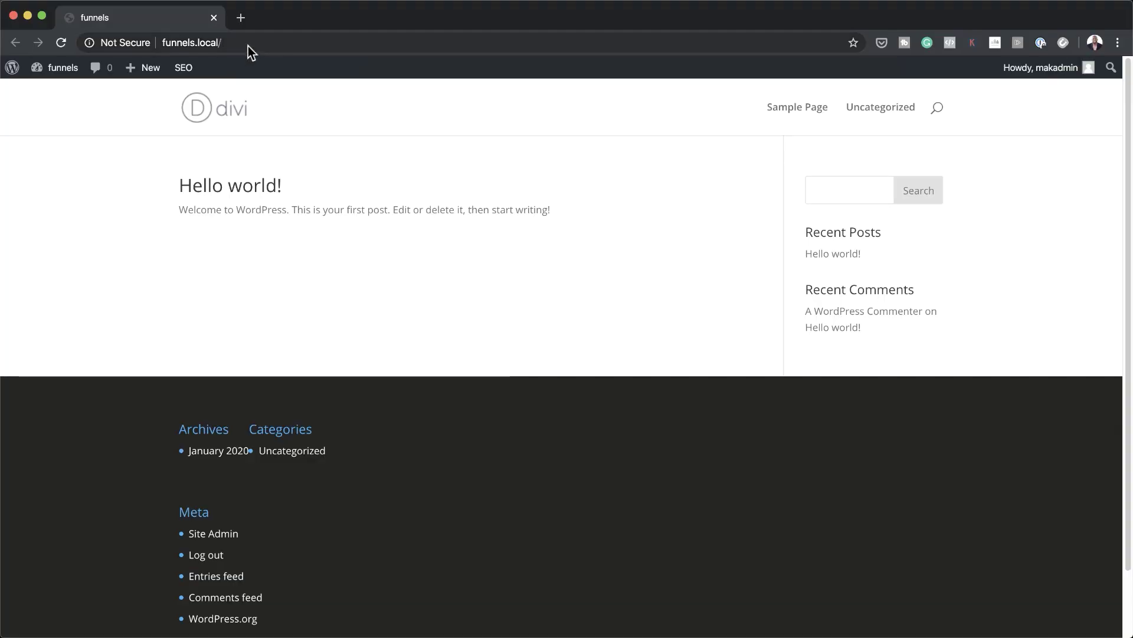
{"action": "mouse_move", "coordinate": [56, 70]}
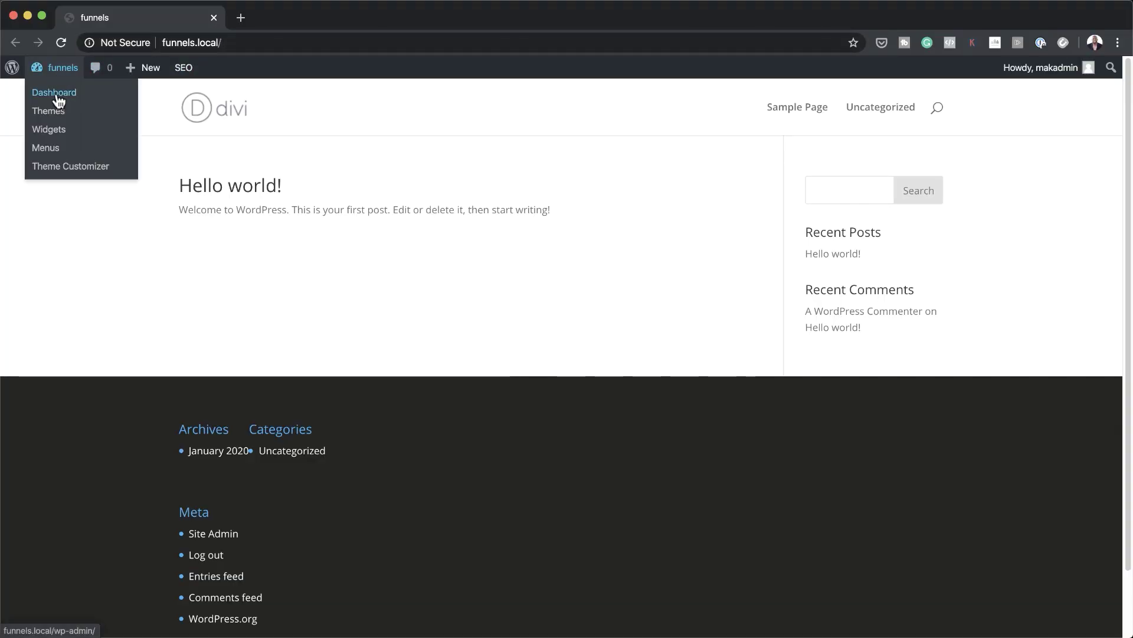
{"action": "left_click", "coordinate": [54, 94]}
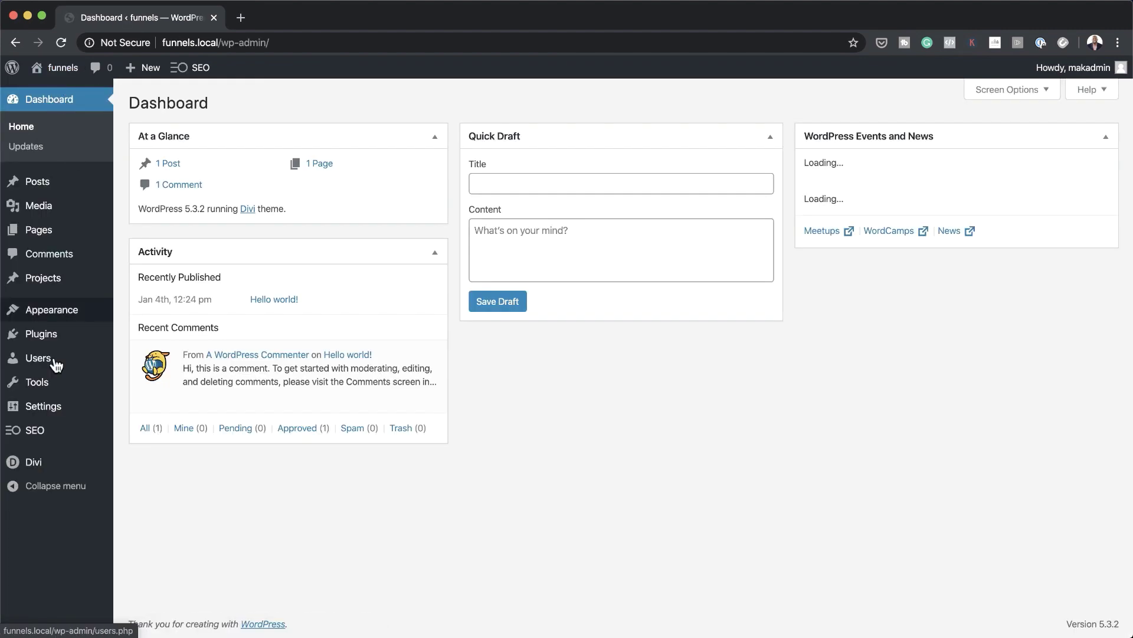
{"action": "mouse_move", "coordinate": [50, 464]}
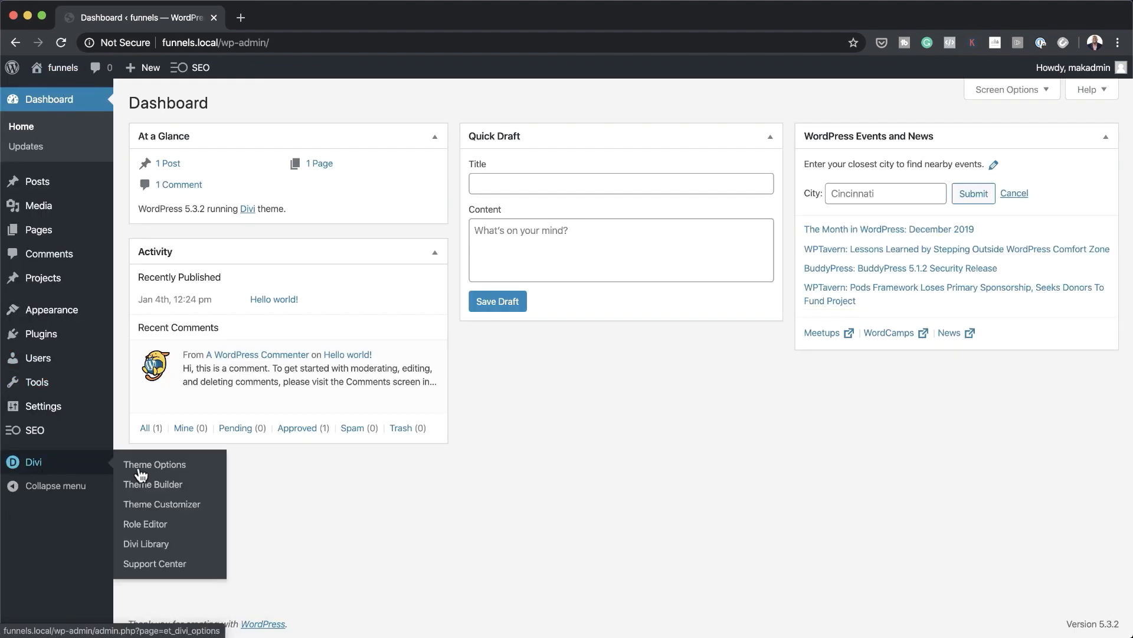
{"action": "left_click", "coordinate": [164, 487]}
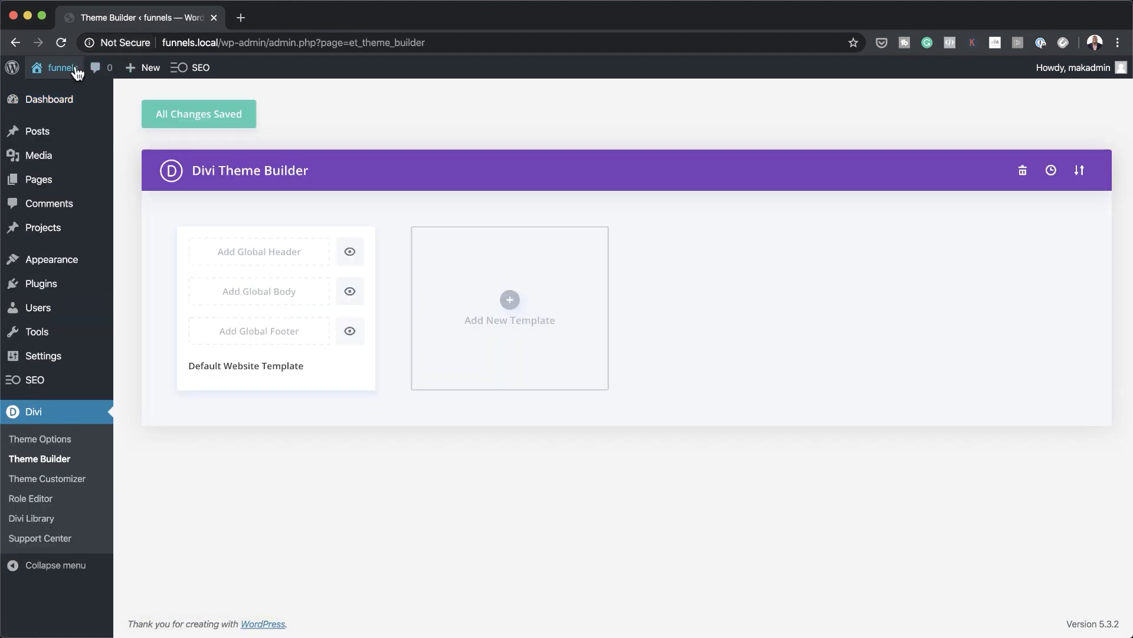
Open the live site in a separate tab to view its default header and footer, and return to the Theme Builder
{"action": "mouse_move", "coordinate": [56, 69]}
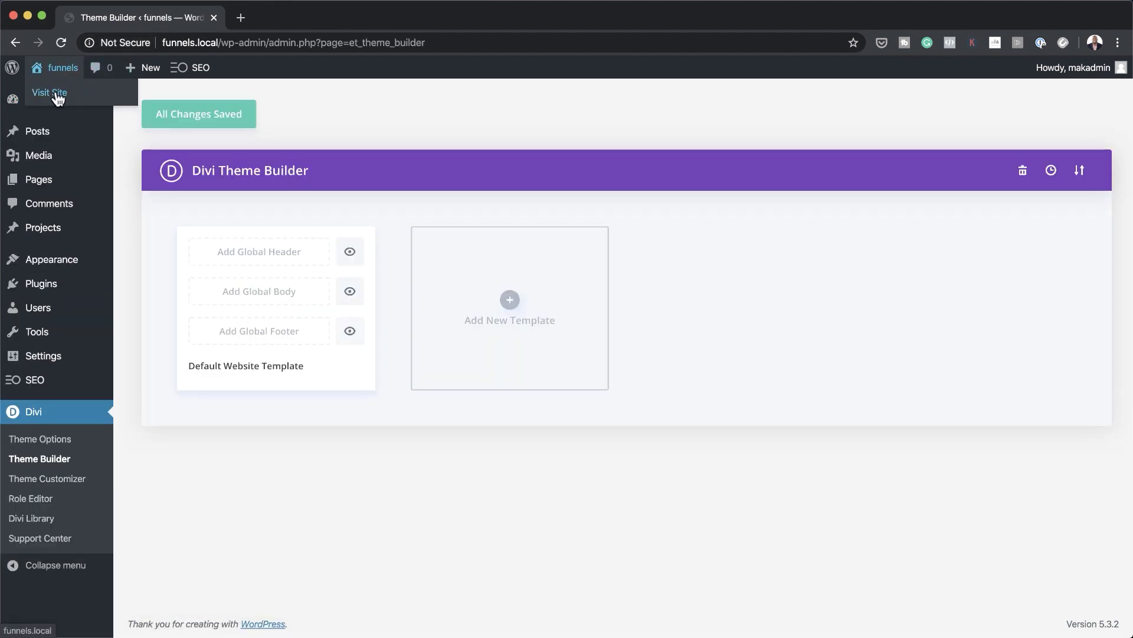
{"action": "left_click", "coordinate": [57, 94], "text": "super"}
{"action": "left_click", "coordinate": [278, 18]}
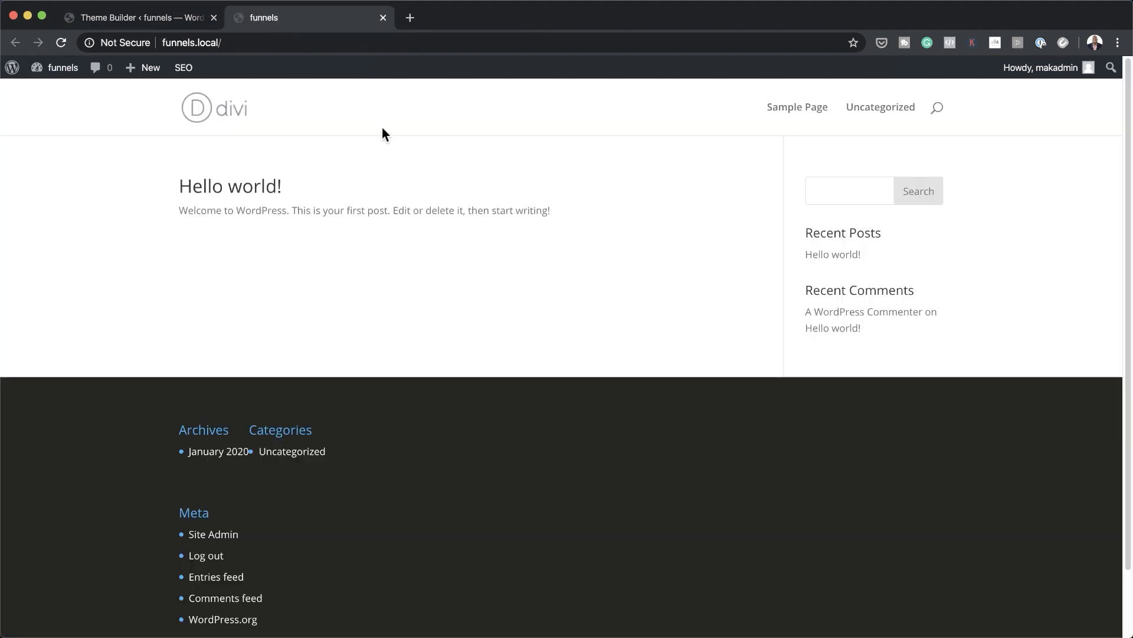
{"action": "left_click", "coordinate": [152, 17]}
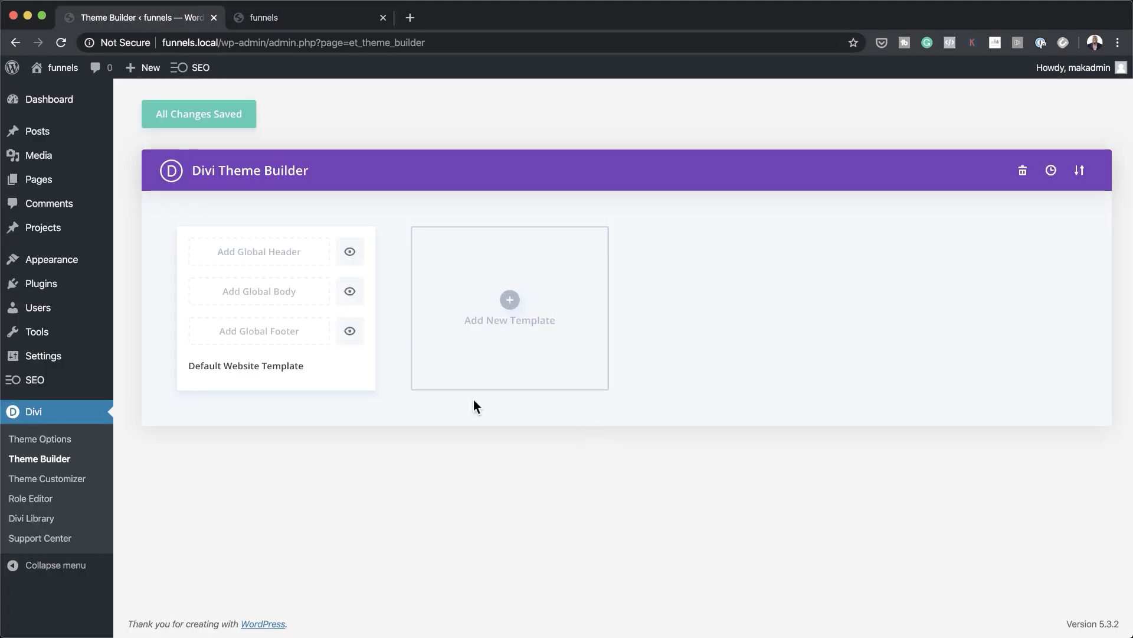
Open the Theme Builder's template import options and extract GENESIS TEMPLATE.zip in Downloads, expanding the resulting folder
{"action": "left_click", "coordinate": [1080, 173]}
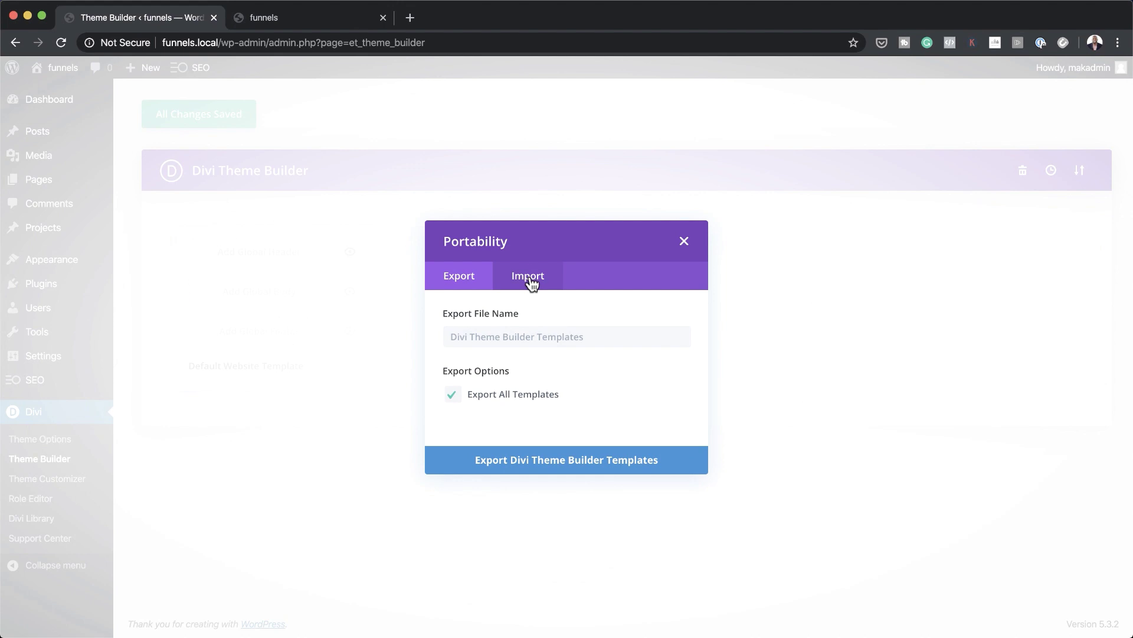
{"action": "left_click", "coordinate": [532, 282]}
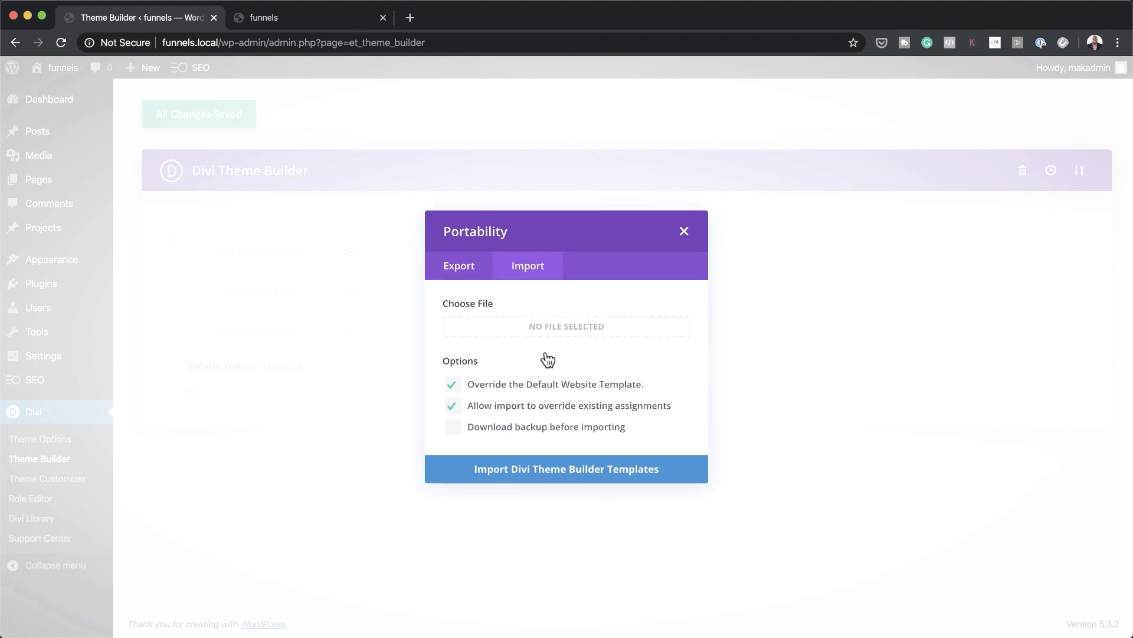
{"action": "mouse_move", "coordinate": [564, 635]}
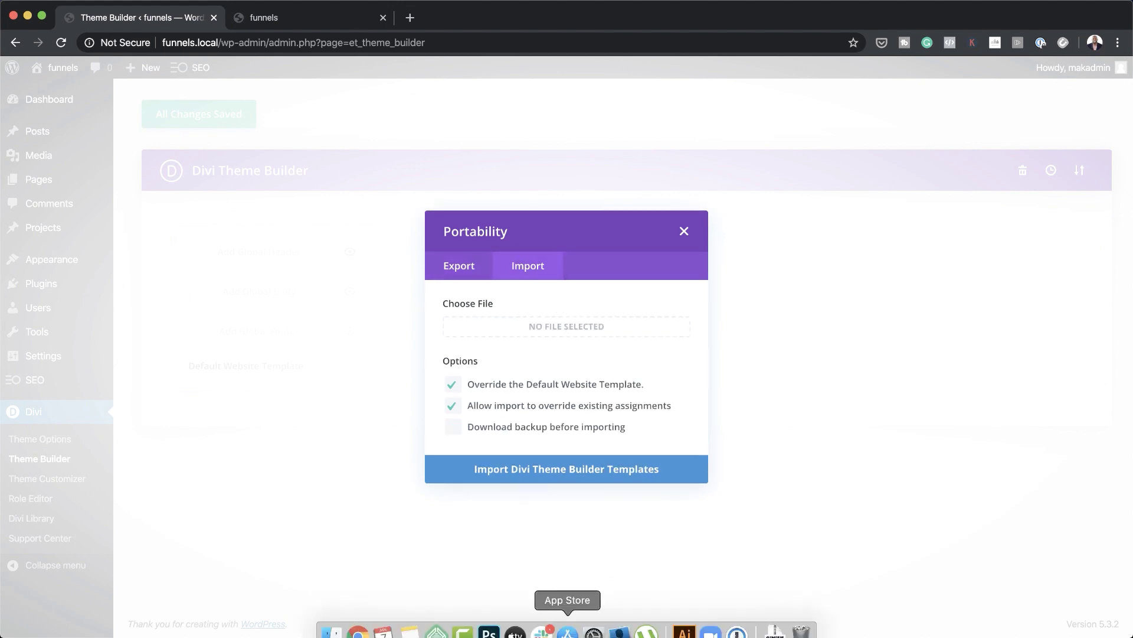
{"action": "left_click", "coordinate": [334, 623]}
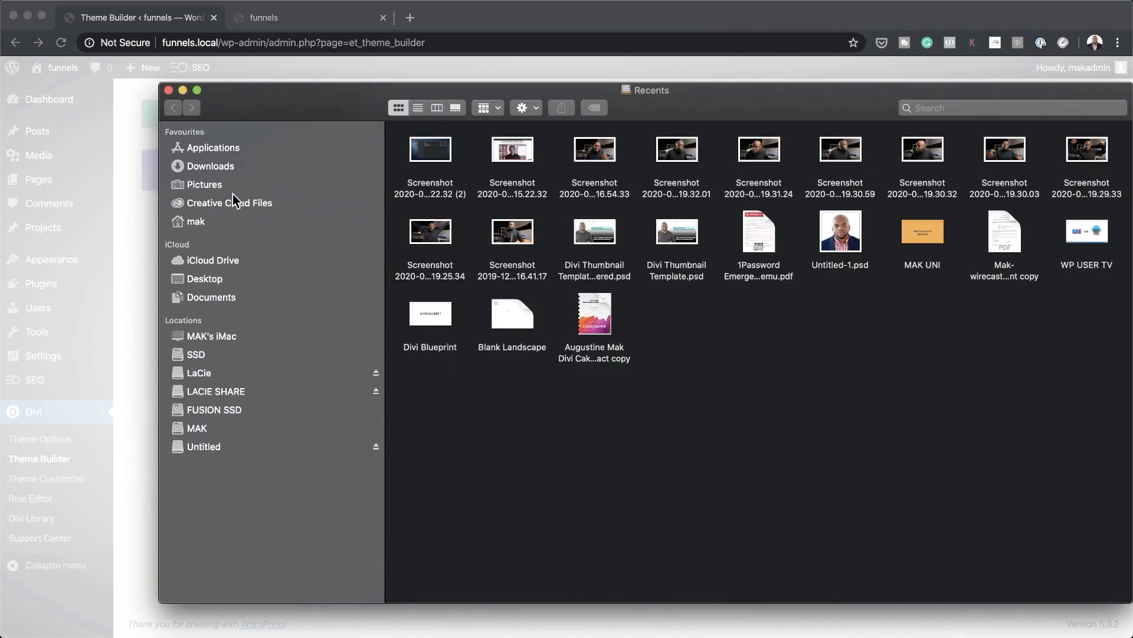
{"action": "left_click", "coordinate": [226, 168]}
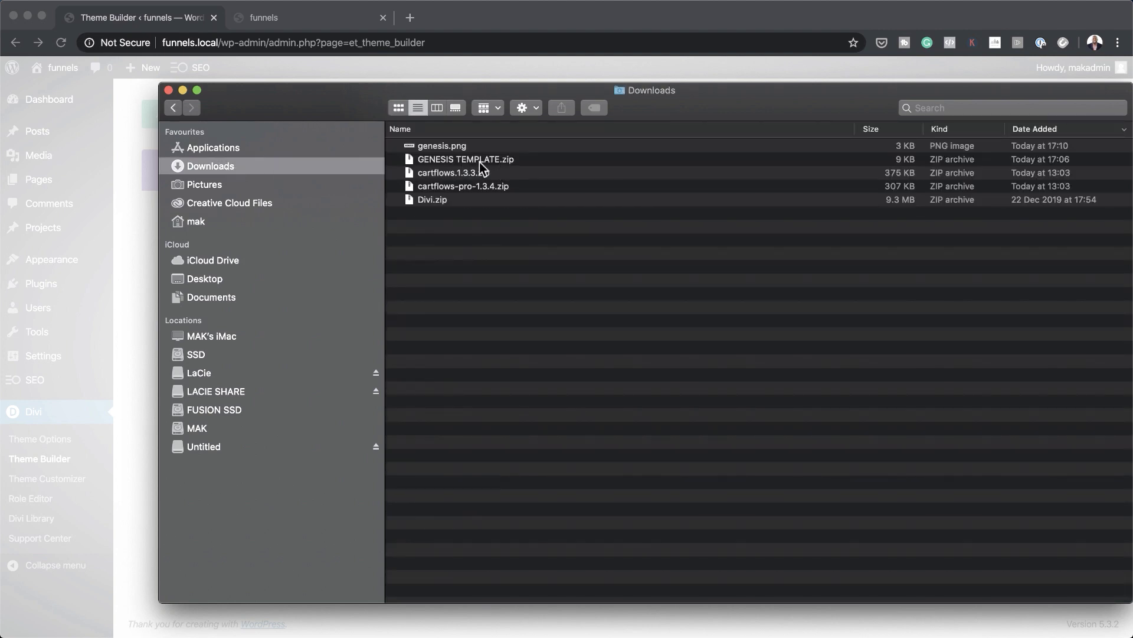
{"action": "double_click", "coordinate": [506, 161]}
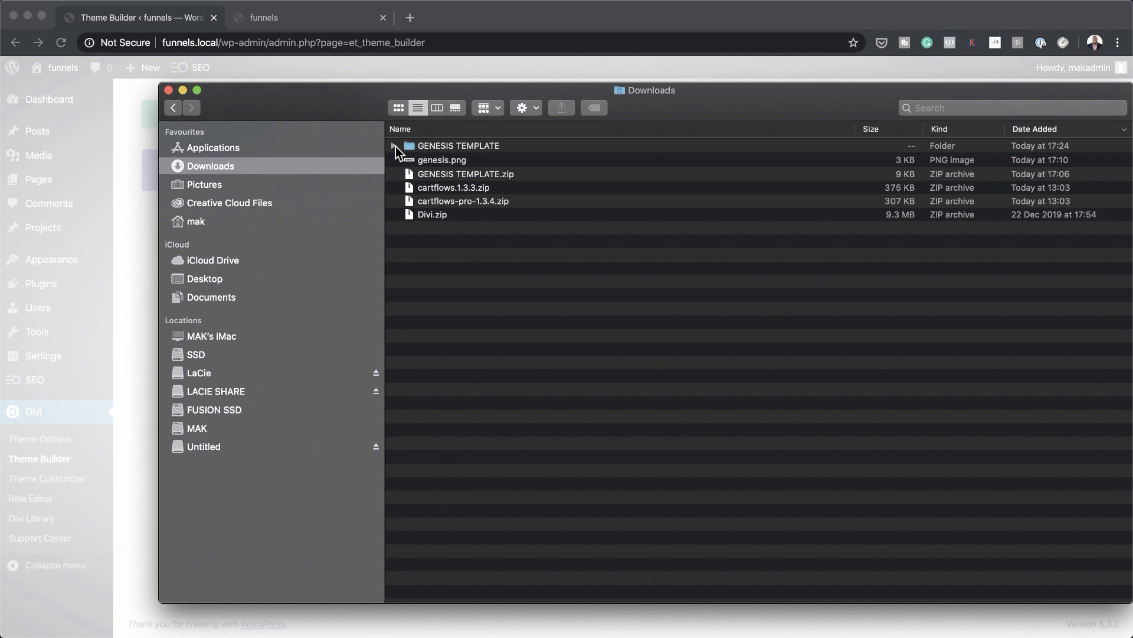
{"action": "left_click", "coordinate": [395, 146]}
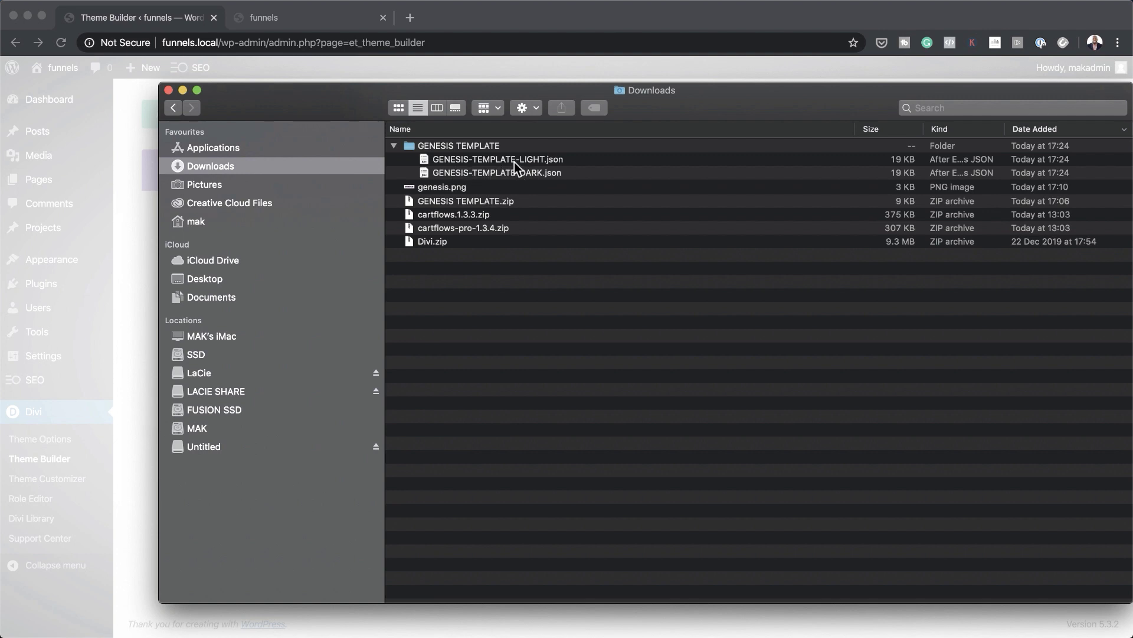
Import GENESIS-TEMPLATE-DARK.json into the Theme Builder, overriding the default website template and existing assignments without downloading a backup
{"action": "left_click_drag", "start_coordinate": [350, 105], "coordinate": [332, 400]}
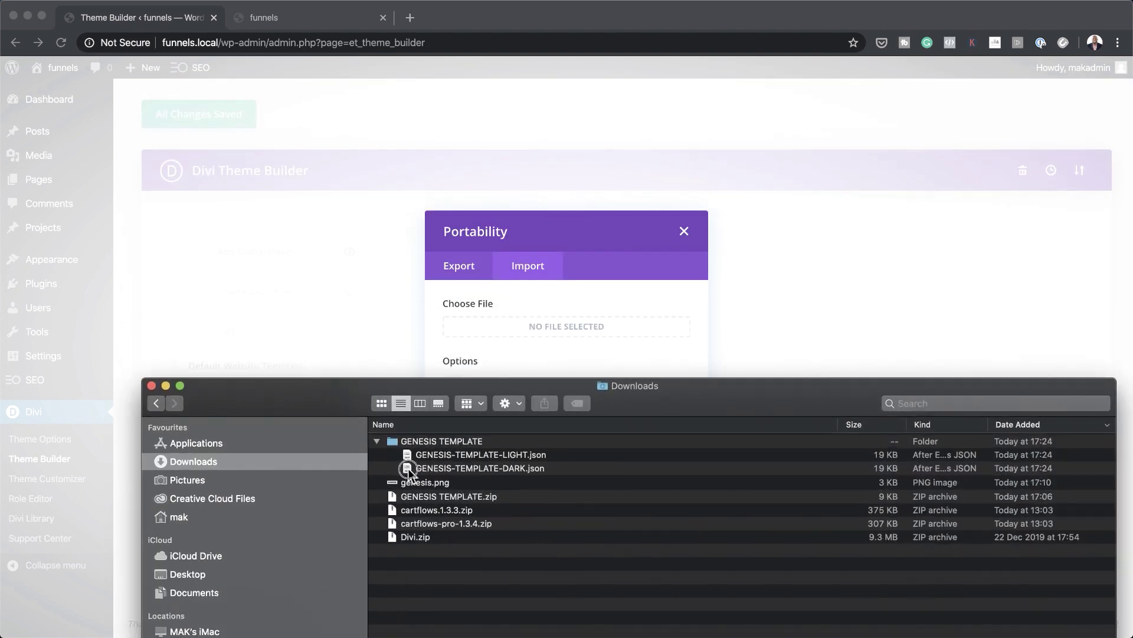
{"action": "left_click_drag", "start_coordinate": [410, 470], "coordinate": [546, 331]}
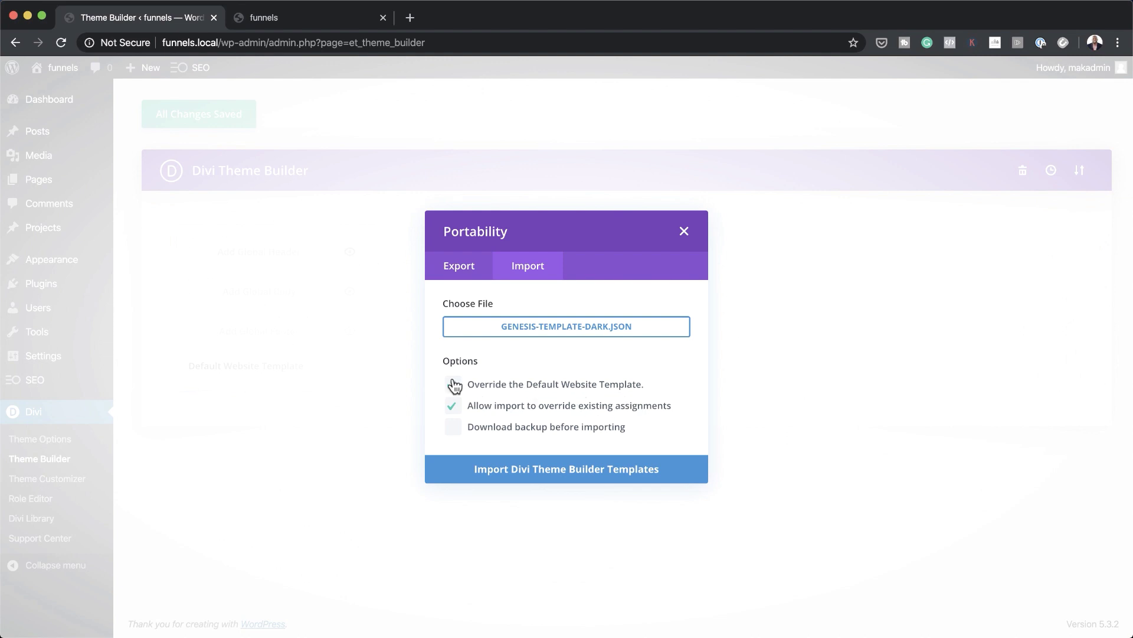
{"action": "left_click", "coordinate": [458, 432]}
{"action": "left_click", "coordinate": [453, 433]}
{"action": "left_click", "coordinate": [584, 476]}
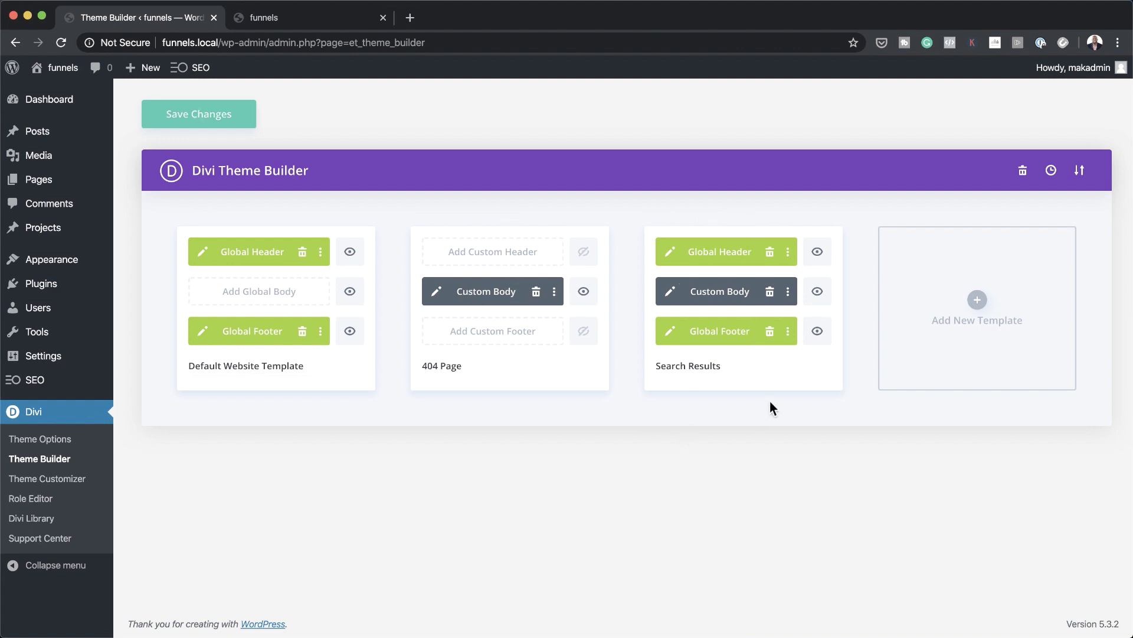
Save the Theme Builder changes and reload the live site to check the imported header and footer
{"action": "key", "text": "super+s"}
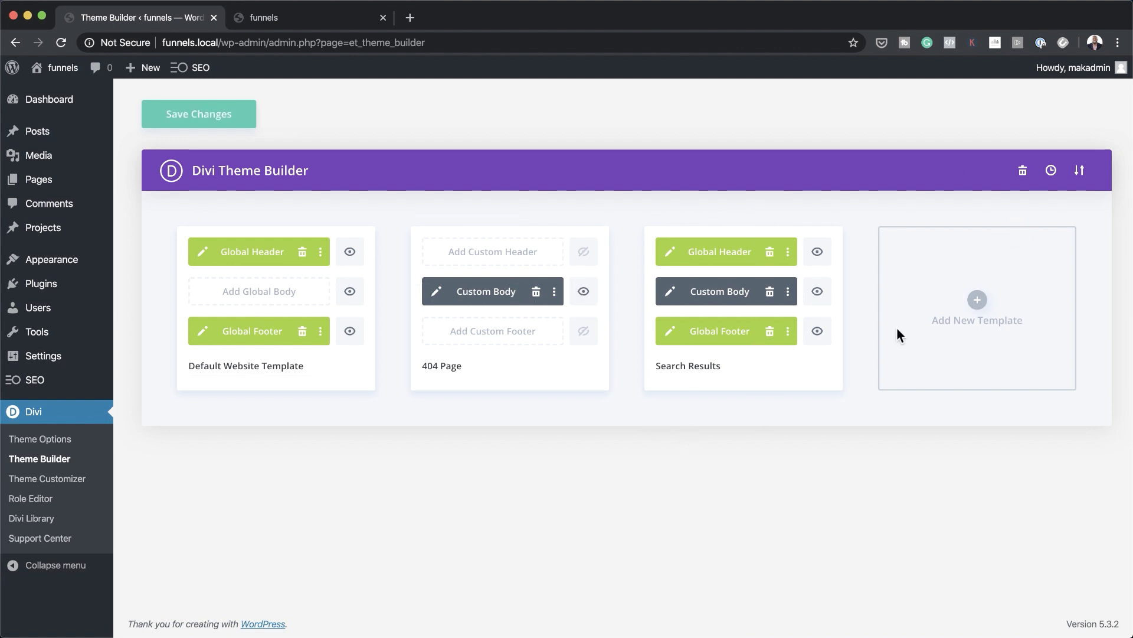
{"action": "left_click", "coordinate": [221, 118]}
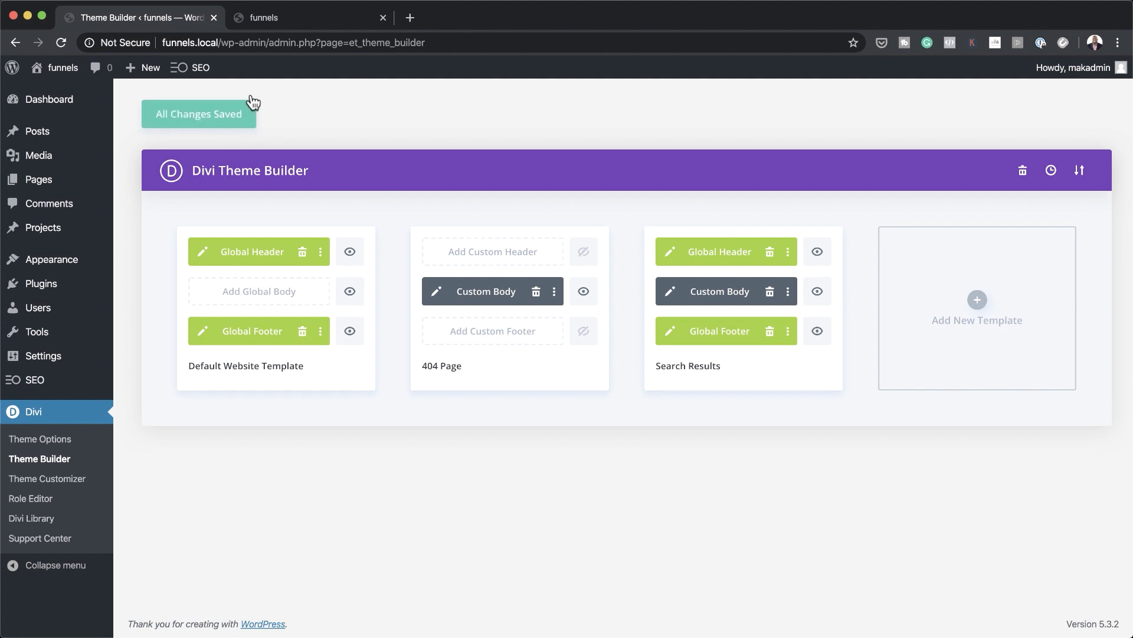
{"action": "left_click", "coordinate": [309, 21]}
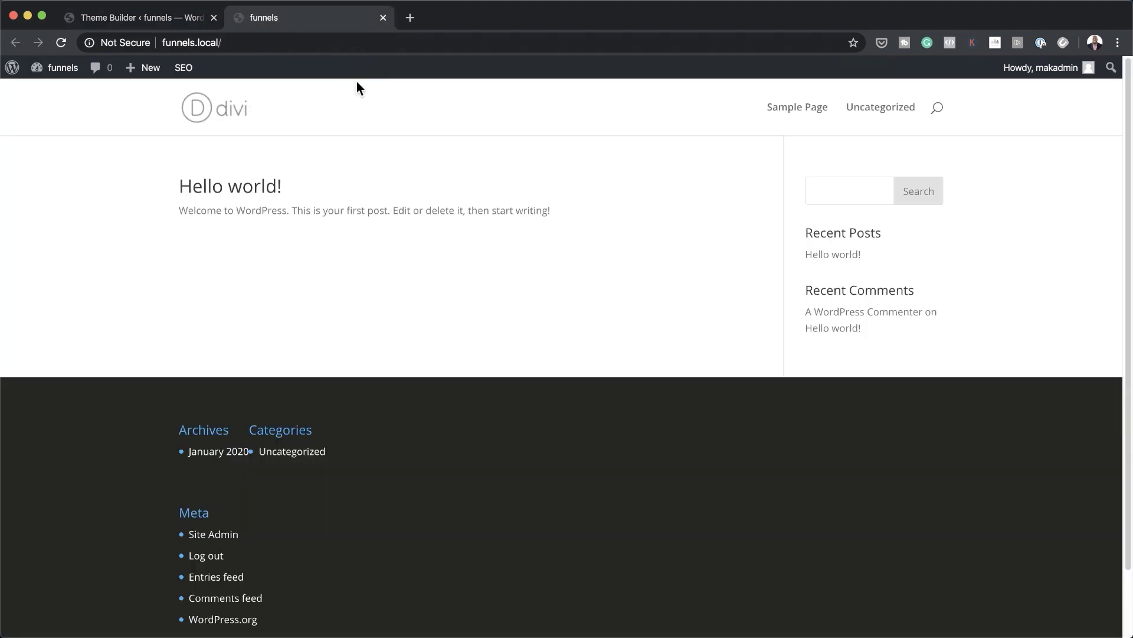
{"action": "left_click", "coordinate": [61, 42]}
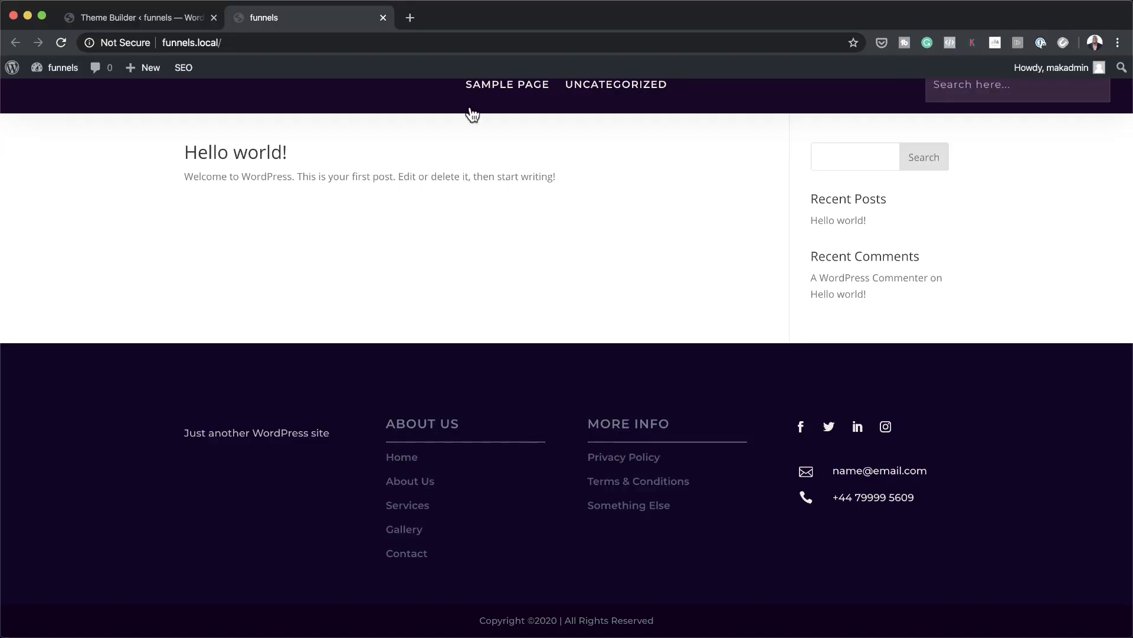
In the general site settings, set the tagline to "Lorem ipsum dolor sit amet, consectetuer adipiscing elit. Donec odio." and save
{"action": "mouse_move", "coordinate": [67, 70]}
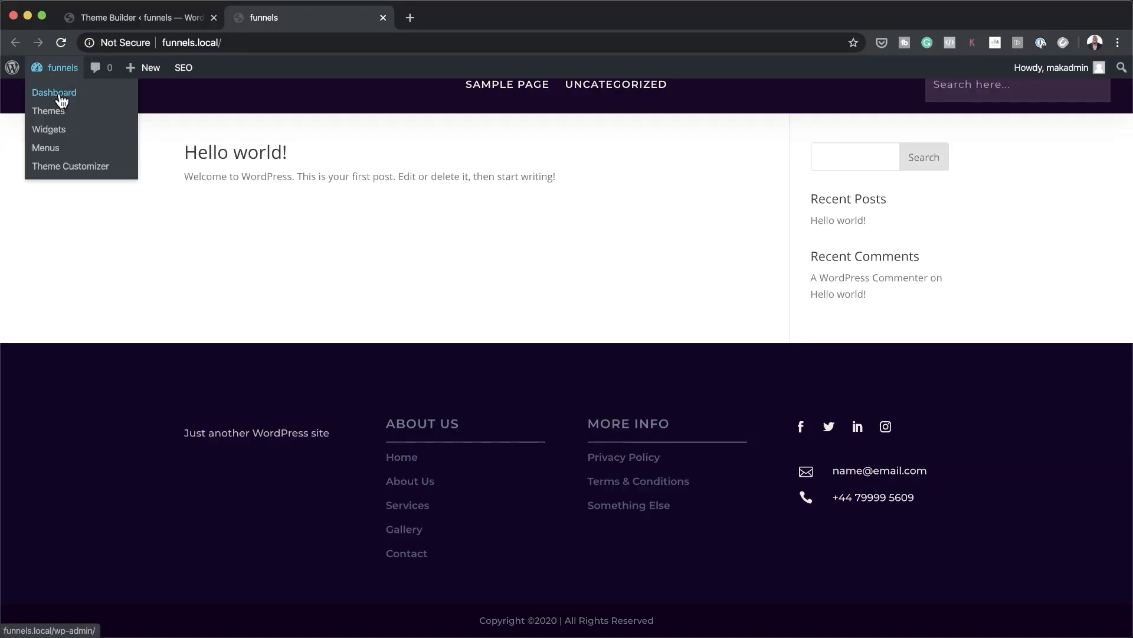
{"action": "left_click", "coordinate": [61, 97]}
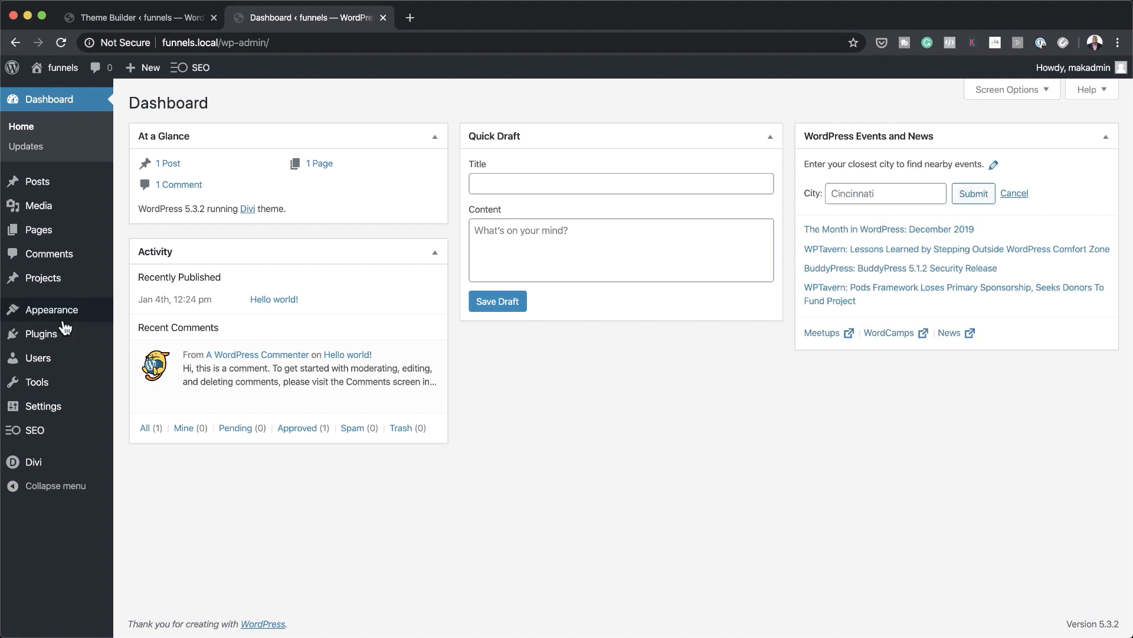
{"action": "mouse_move", "coordinate": [74, 413]}
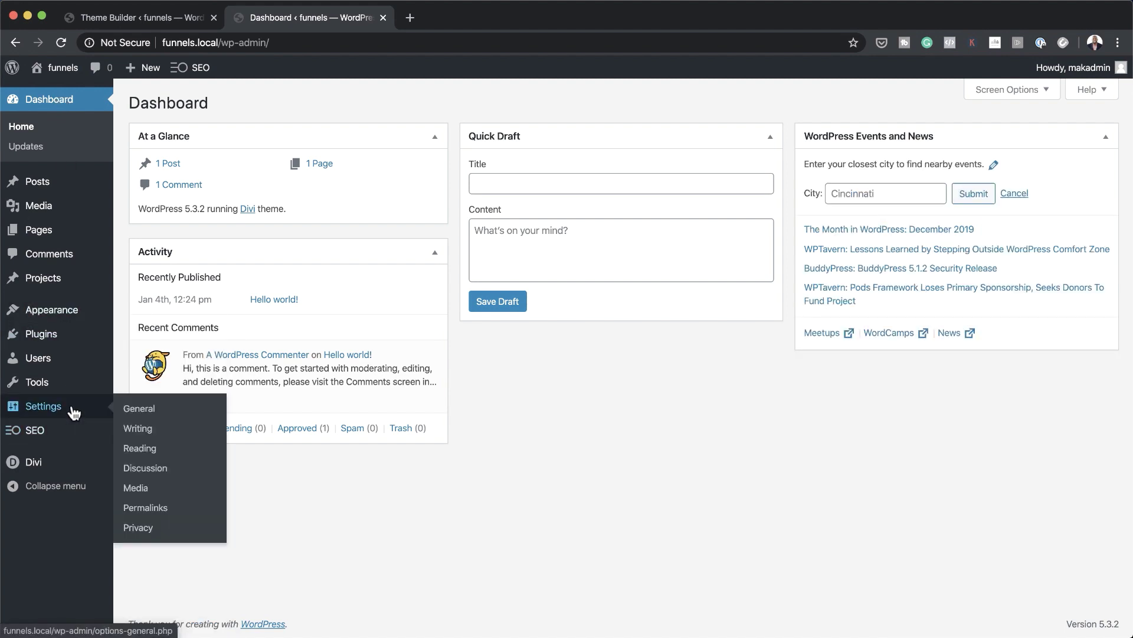
{"action": "left_click", "coordinate": [153, 410]}
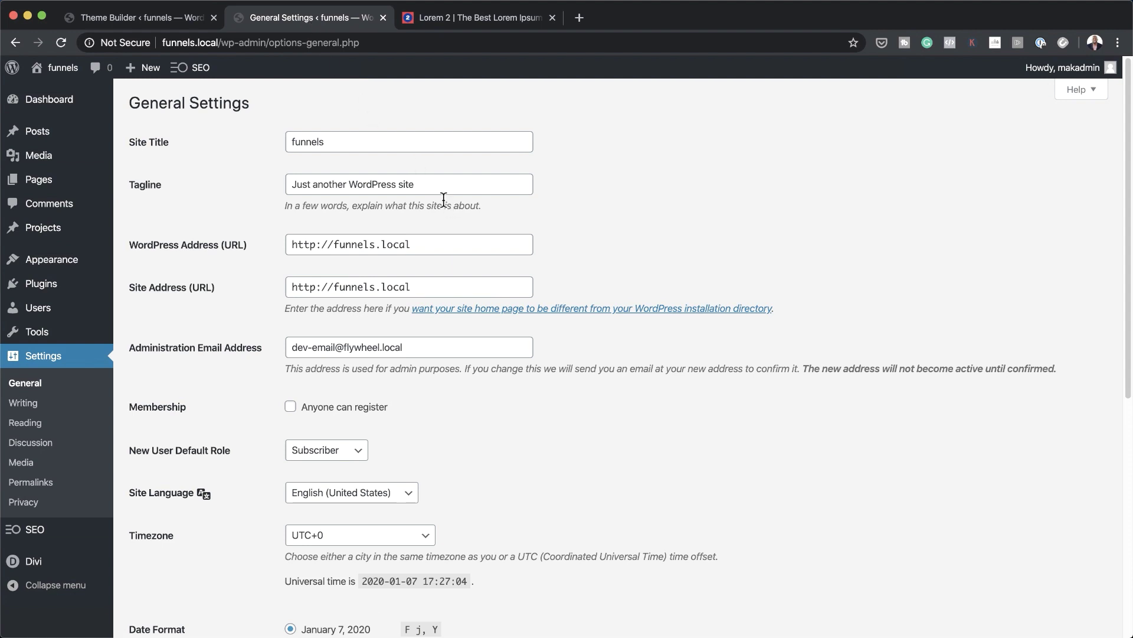
{"action": "triple_click", "coordinate": [443, 184]}
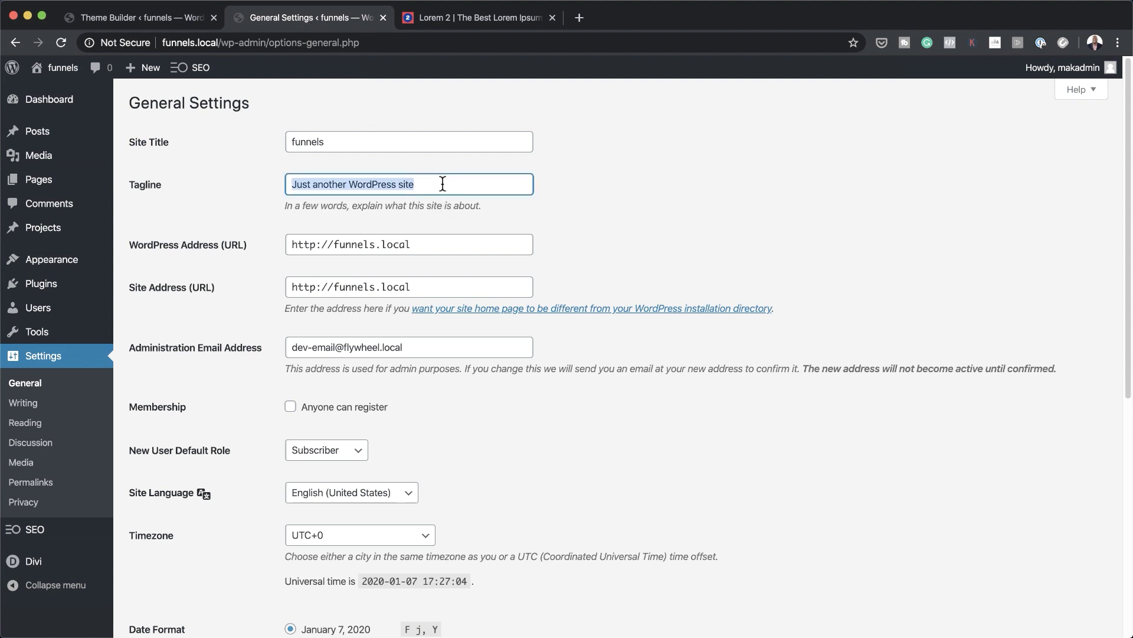
{"action": "type", "text": "Lorem ipsum dolor sit amet, consectetuer adipiscing elit. Donec odio."}
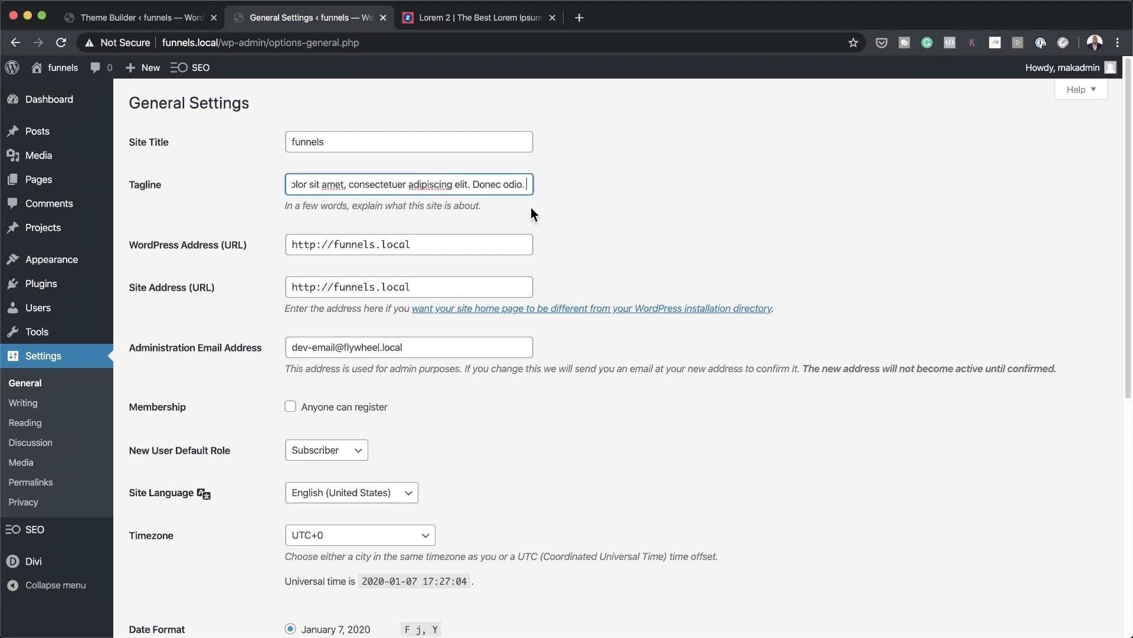
{"action": "left_click", "coordinate": [345, 141]}
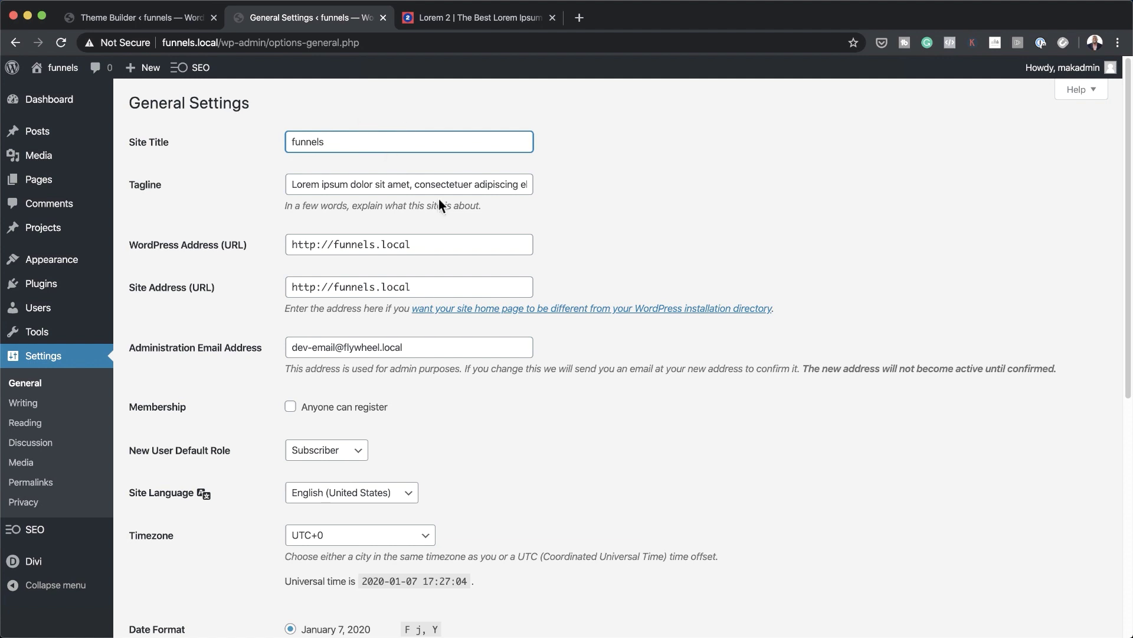
{"action": "scroll", "coordinate": [434, 273], "scroll_direction": "down", "scroll_amount": 7}
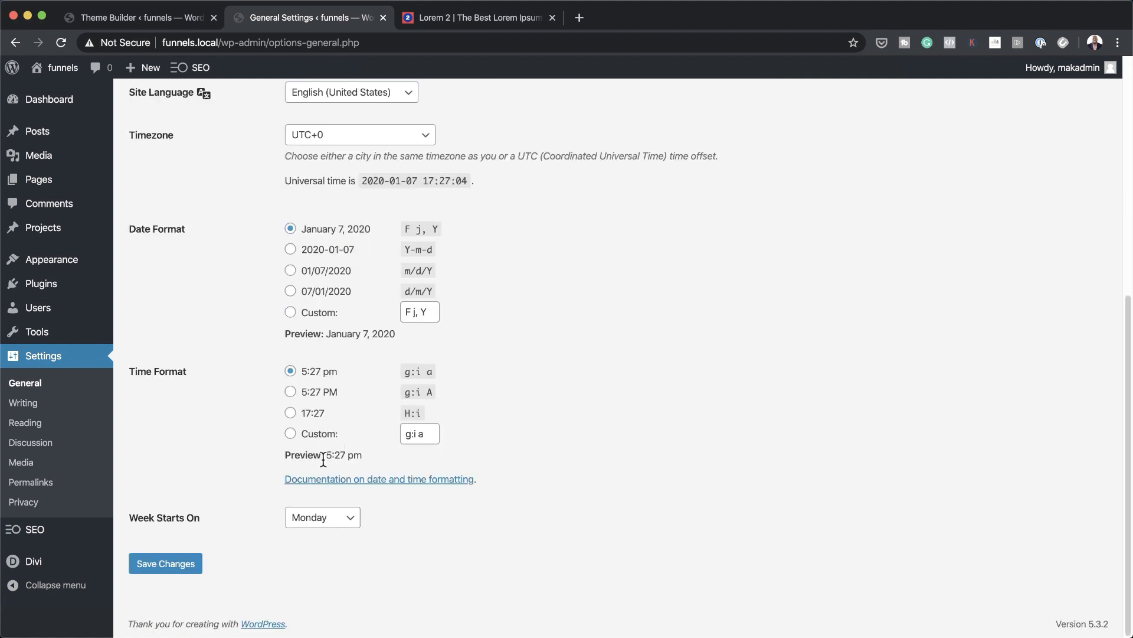
{"action": "left_click", "coordinate": [166, 563]}
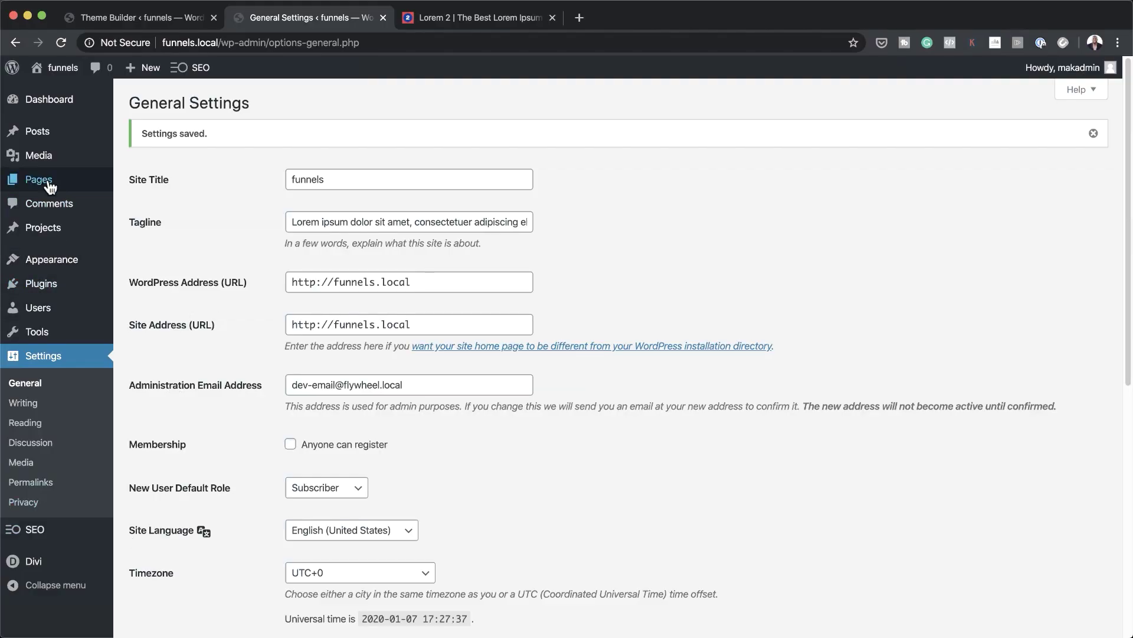
Create a new page titled "Home", dismissing the editor's welcome tip, and publish it
{"action": "mouse_move", "coordinate": [49, 188]}
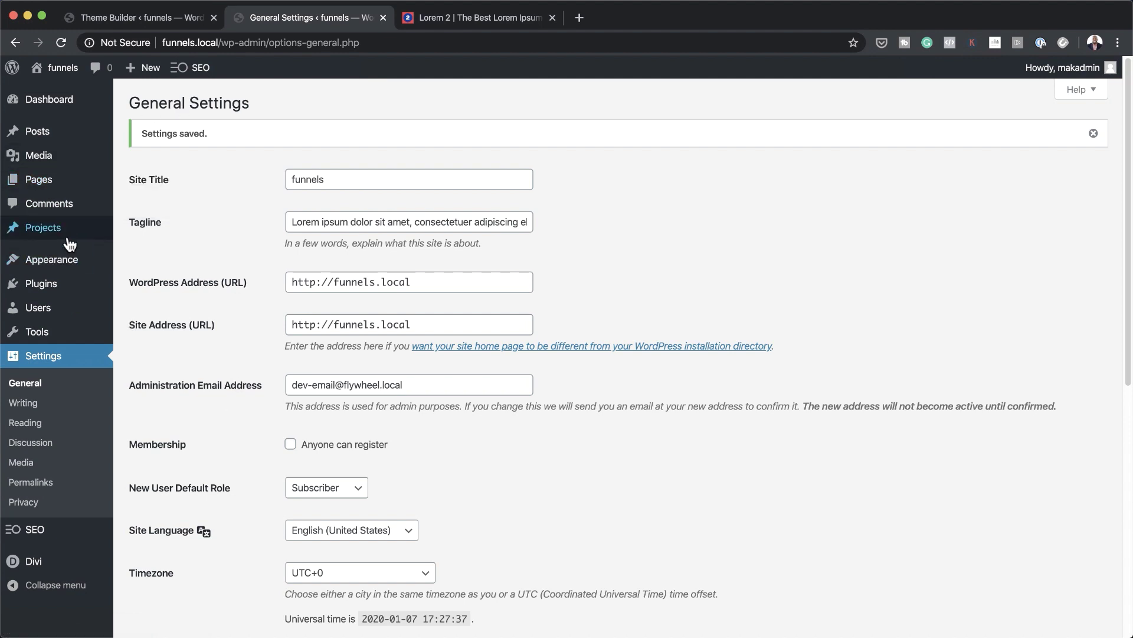
{"action": "left_click", "coordinate": [144, 205]}
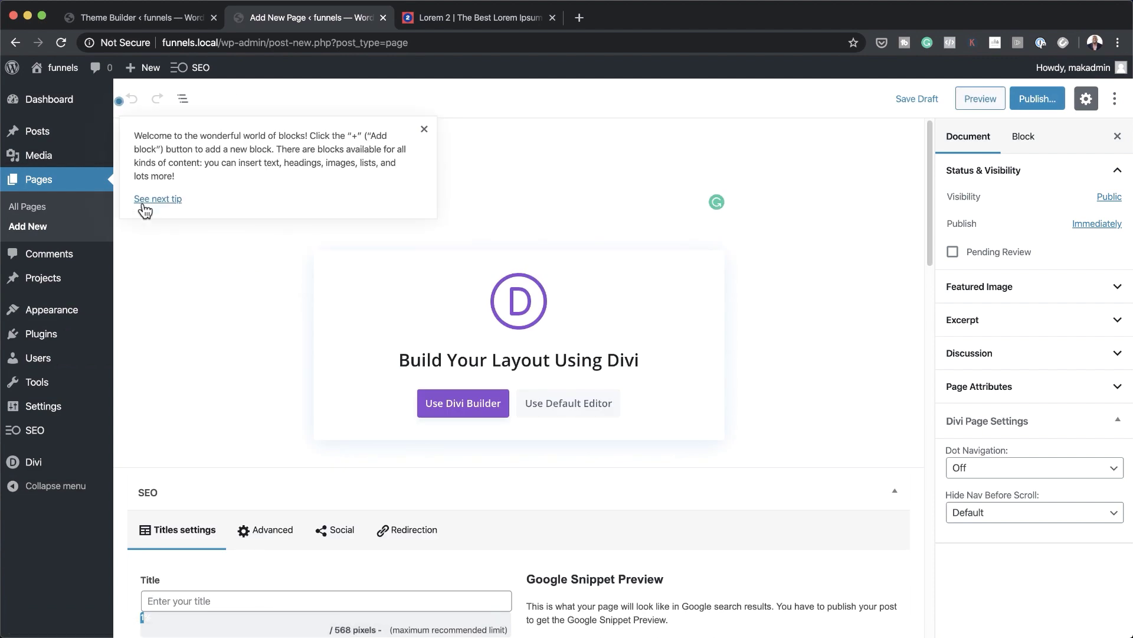
{"action": "left_click", "coordinate": [424, 129]}
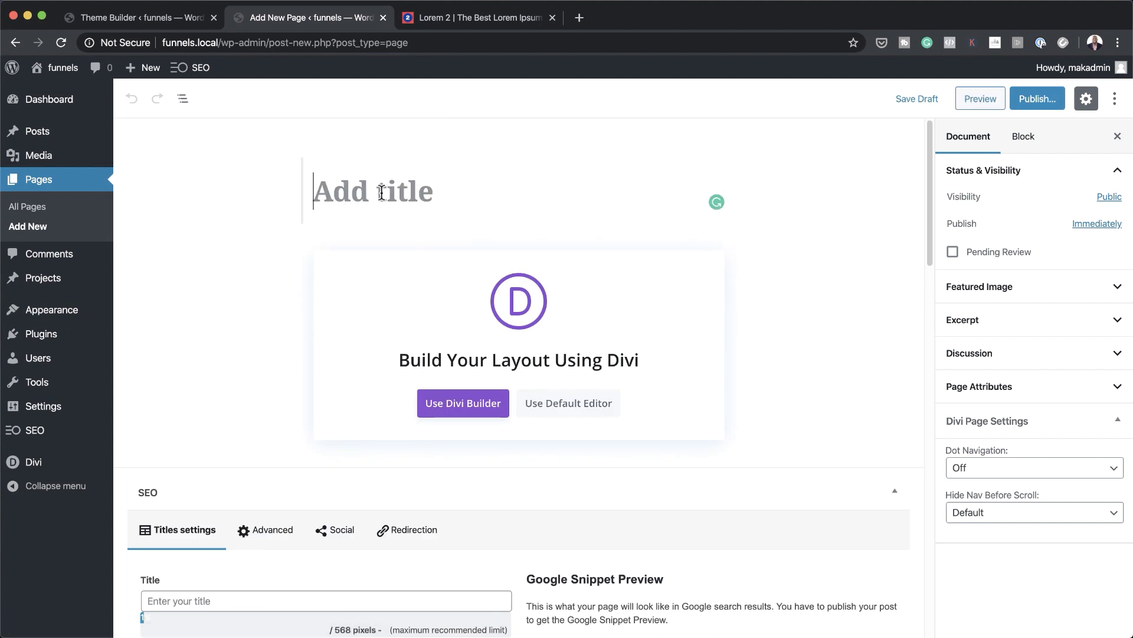
{"action": "type", "text": "Home"}
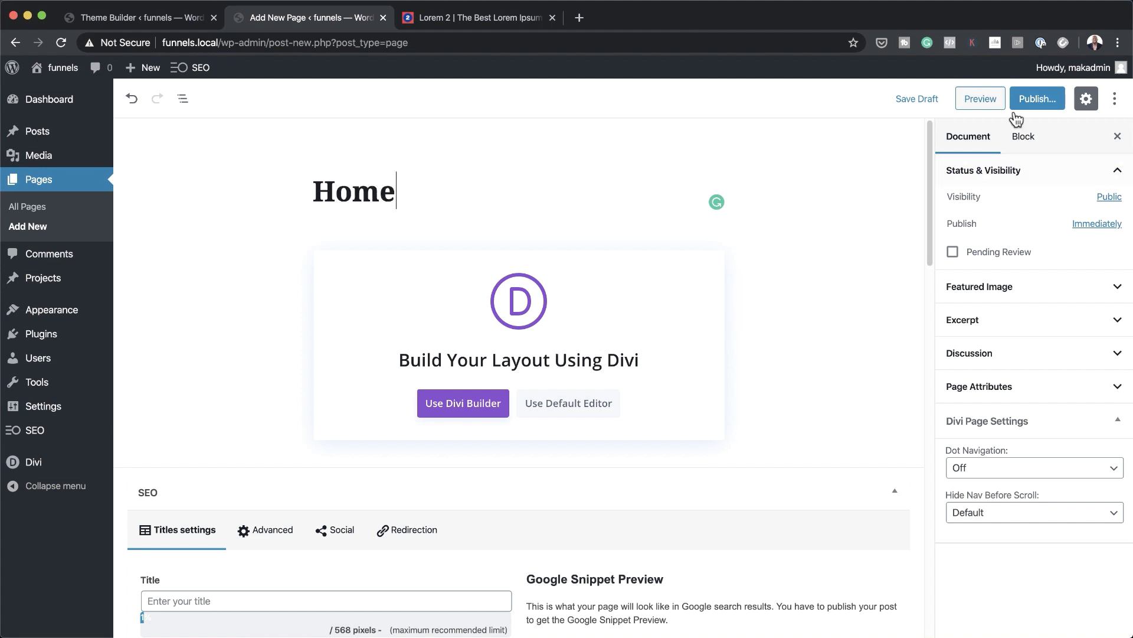
{"action": "left_click", "coordinate": [1037, 99]}
{"action": "left_click", "coordinate": [1048, 98]}
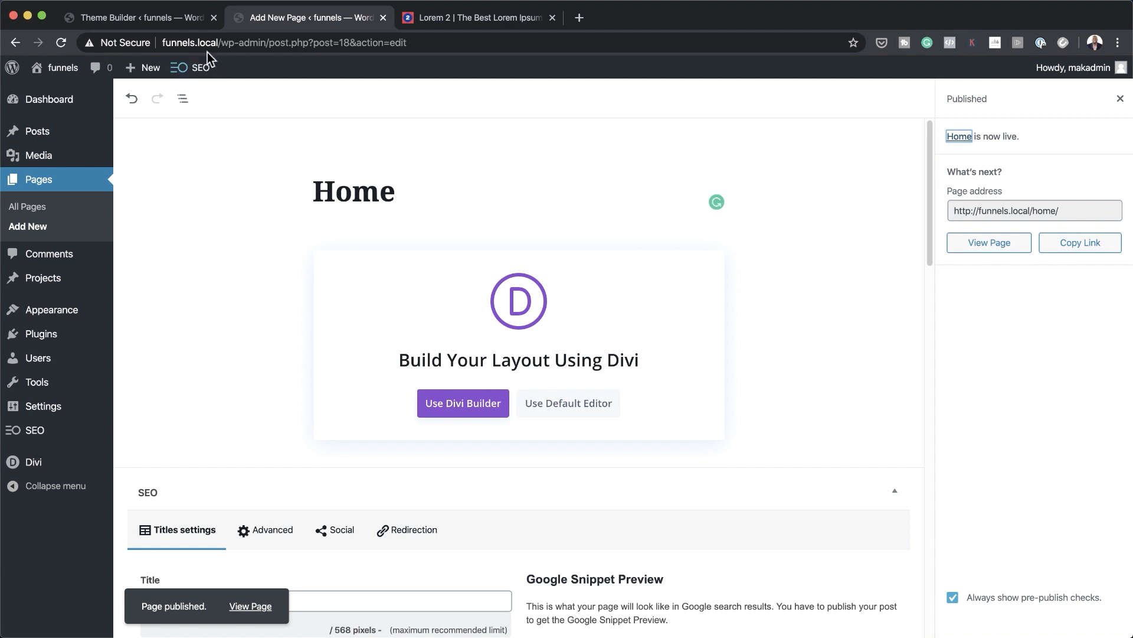
Create another new page titled "Contact" and publish it
{"action": "mouse_move", "coordinate": [151, 73]}
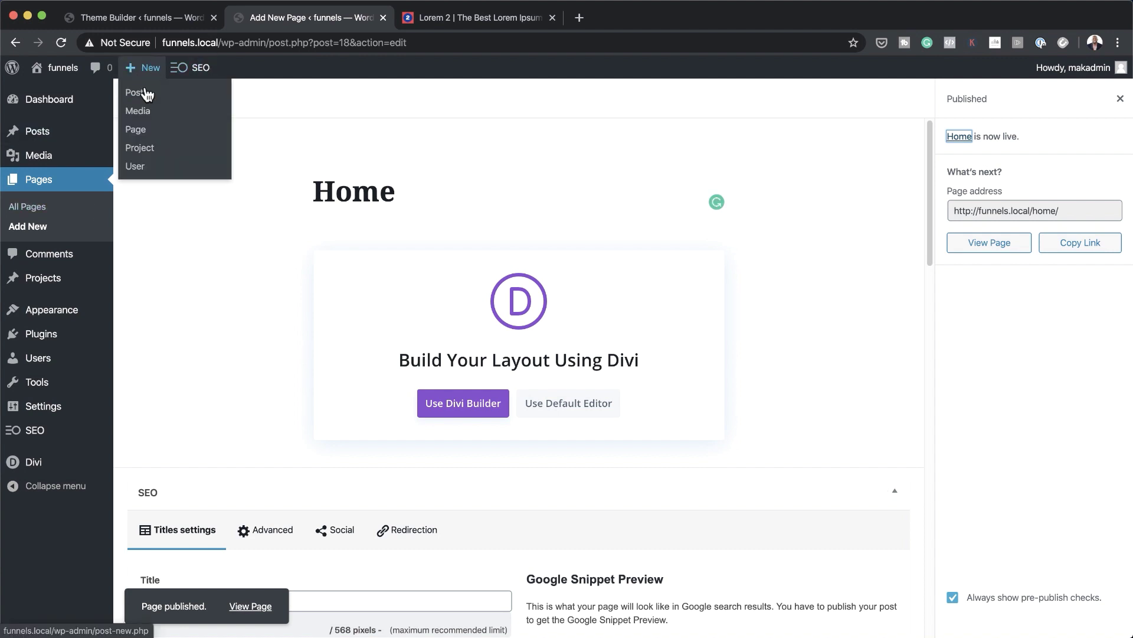
{"action": "left_click", "coordinate": [149, 134]}
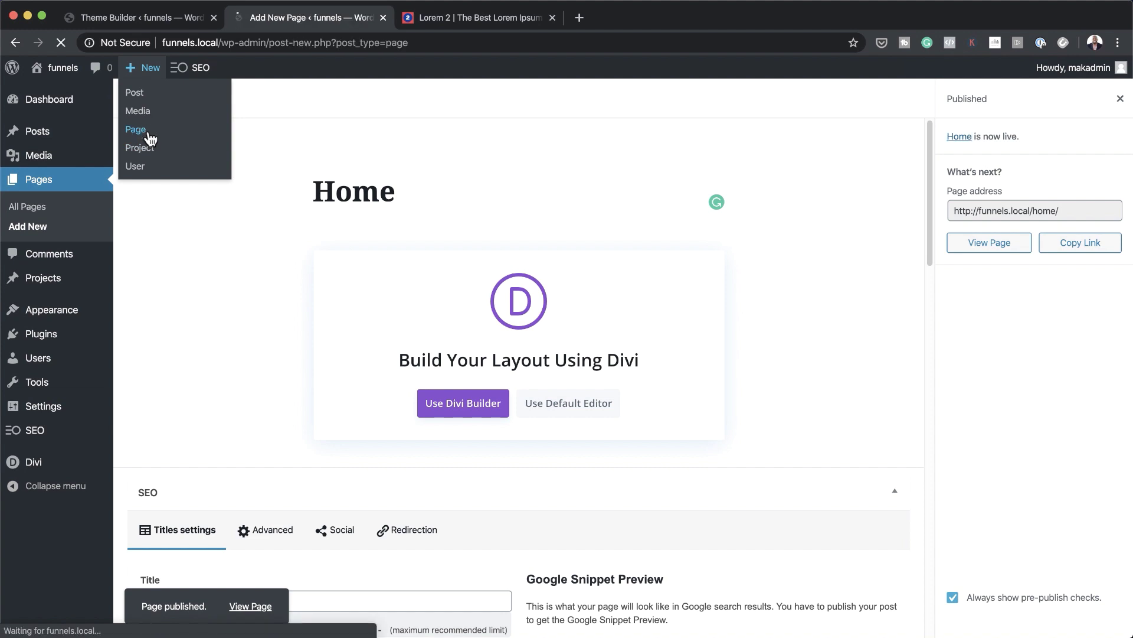
{"action": "type", "text": "Contact"}
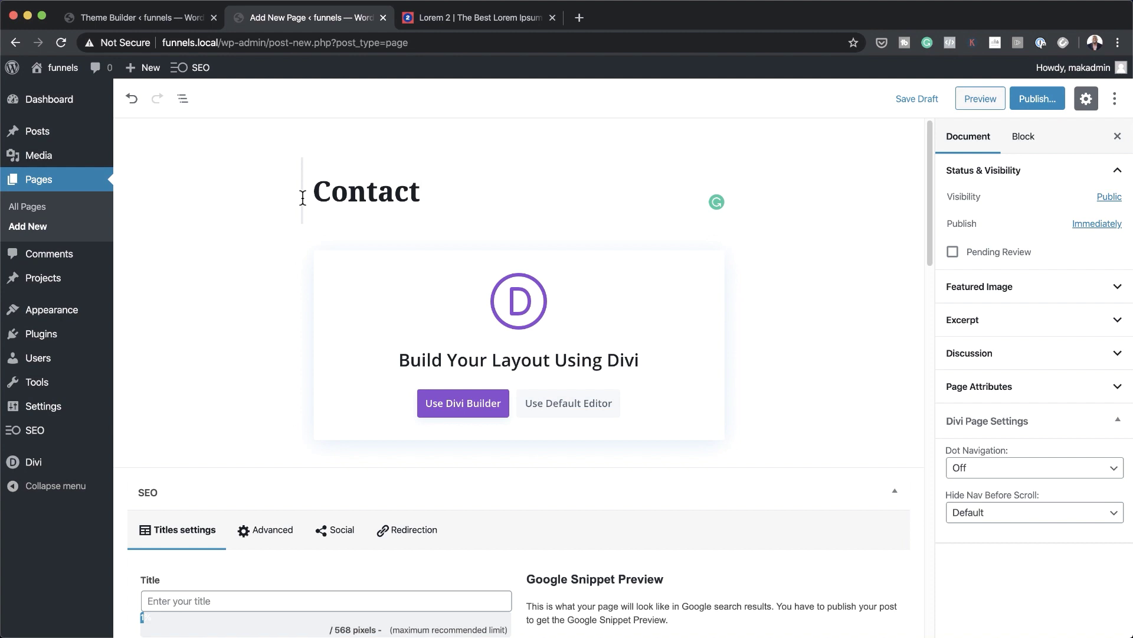
{"action": "left_click", "coordinate": [1055, 96]}
{"action": "left_click", "coordinate": [1050, 104]}
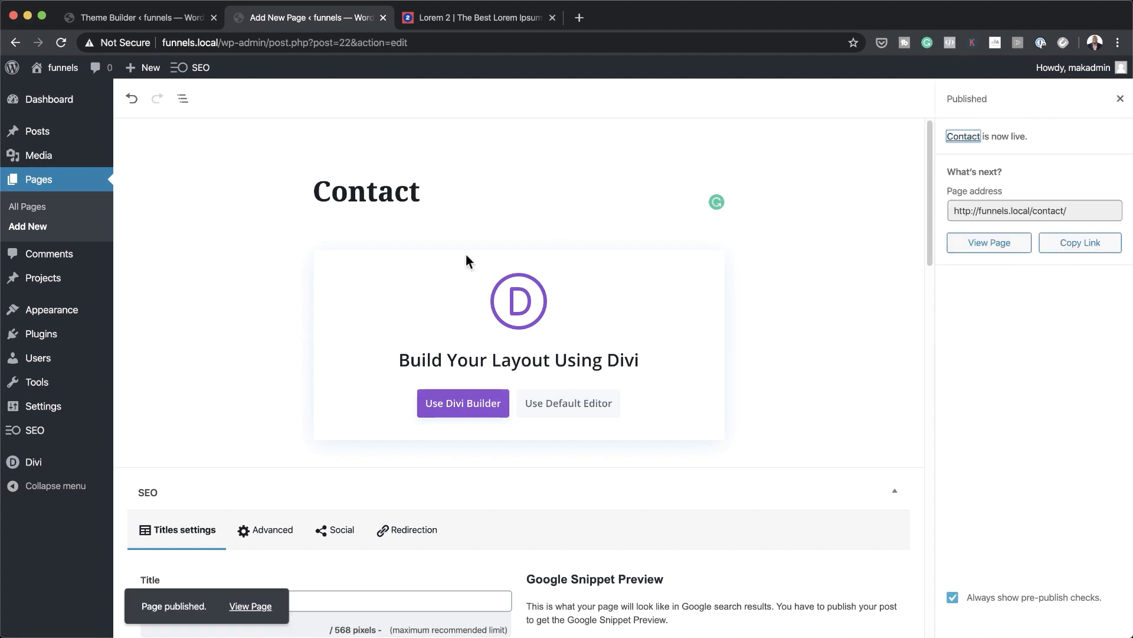
In the reading settings, make the static page Home the homepage, save, and view the live site in a new browser tab
{"action": "mouse_move", "coordinate": [63, 411]}
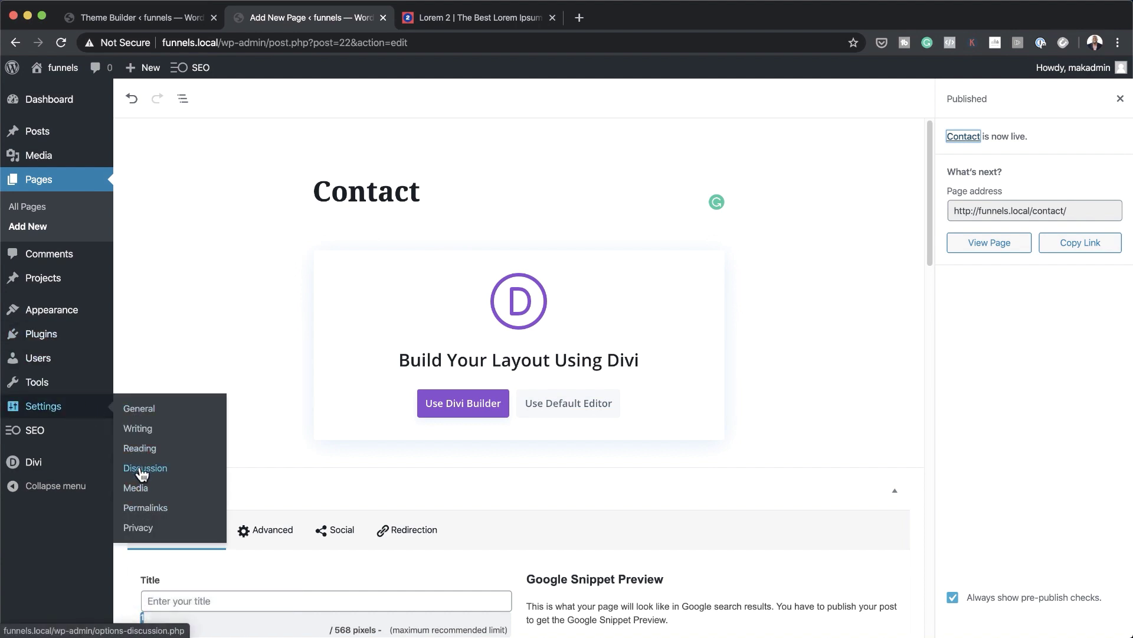
{"action": "left_click", "coordinate": [151, 454]}
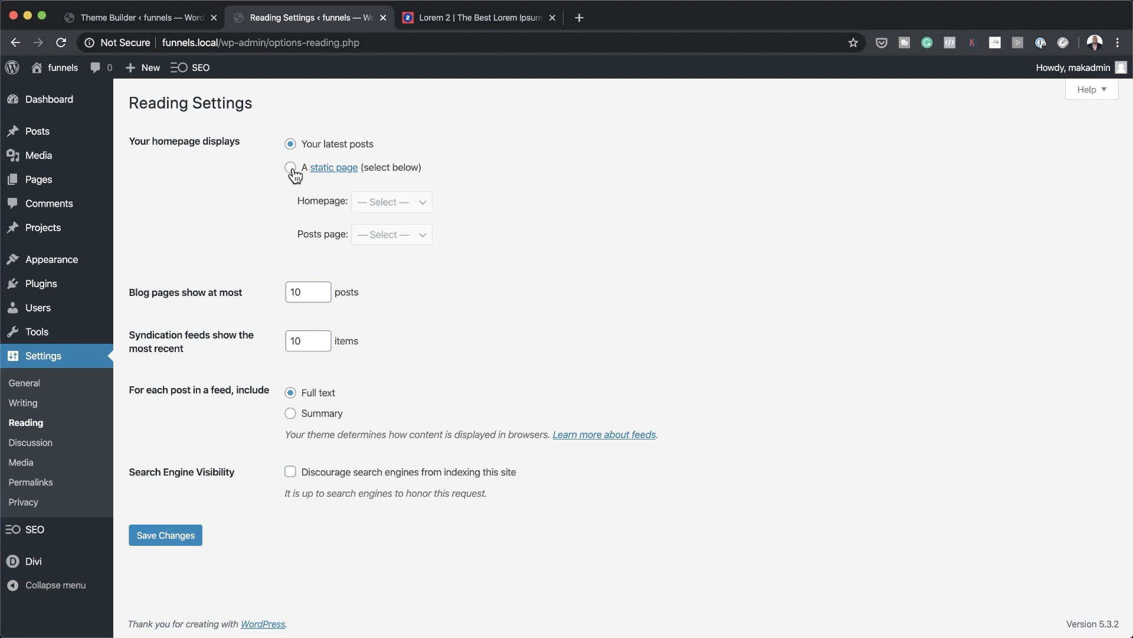
{"action": "left_click", "coordinate": [291, 169]}
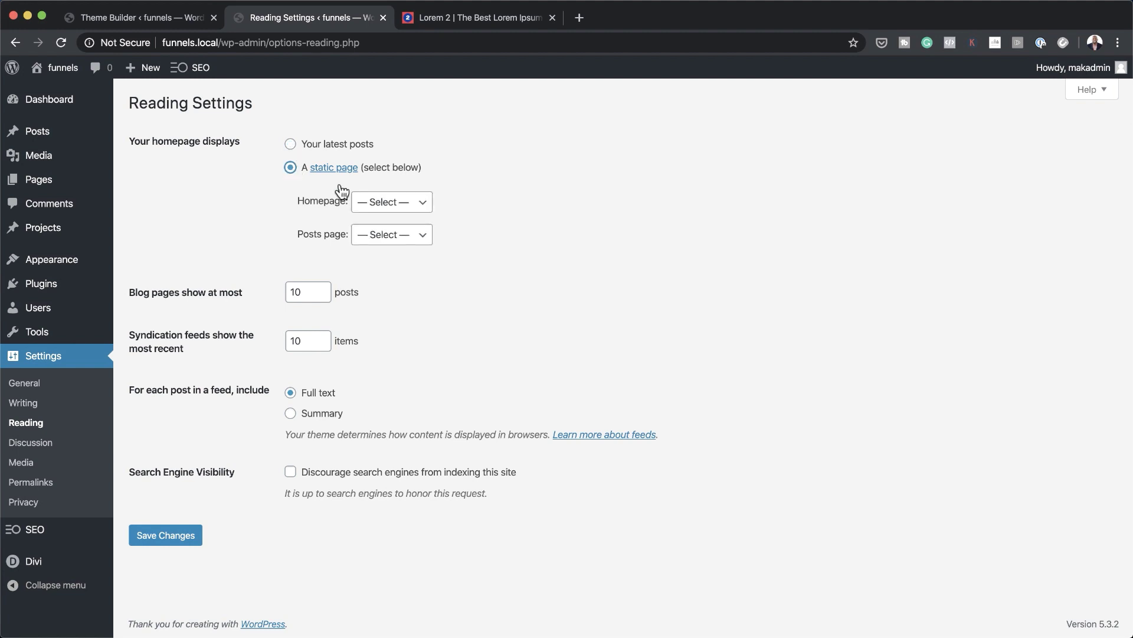
{"action": "left_click", "coordinate": [393, 206]}
{"action": "left_click", "coordinate": [400, 230]}
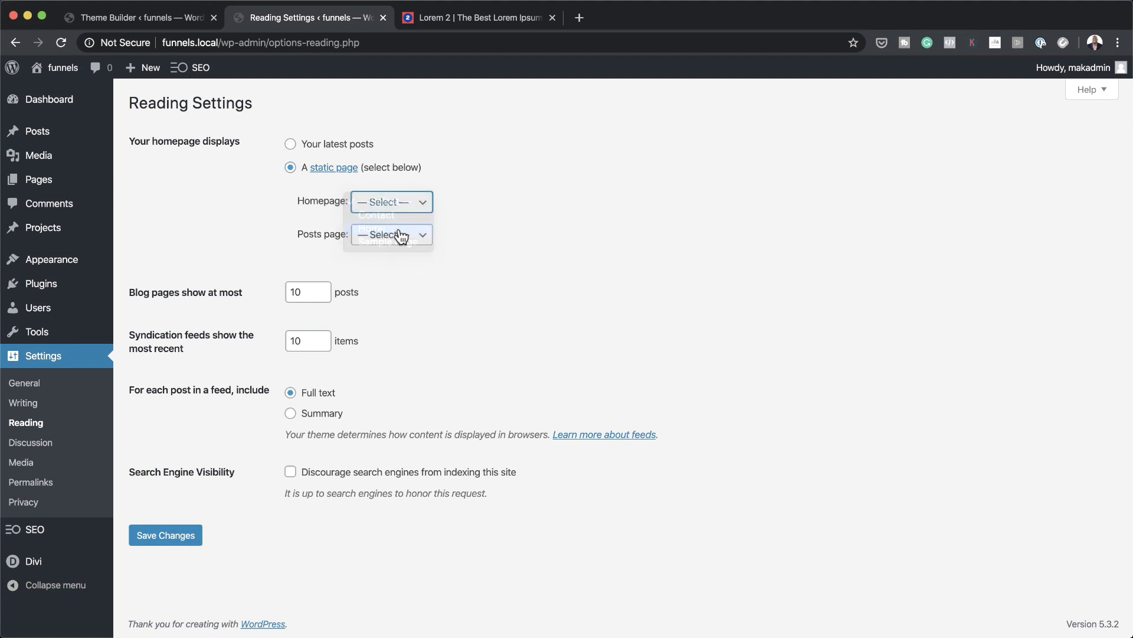
{"action": "left_click", "coordinate": [188, 537]}
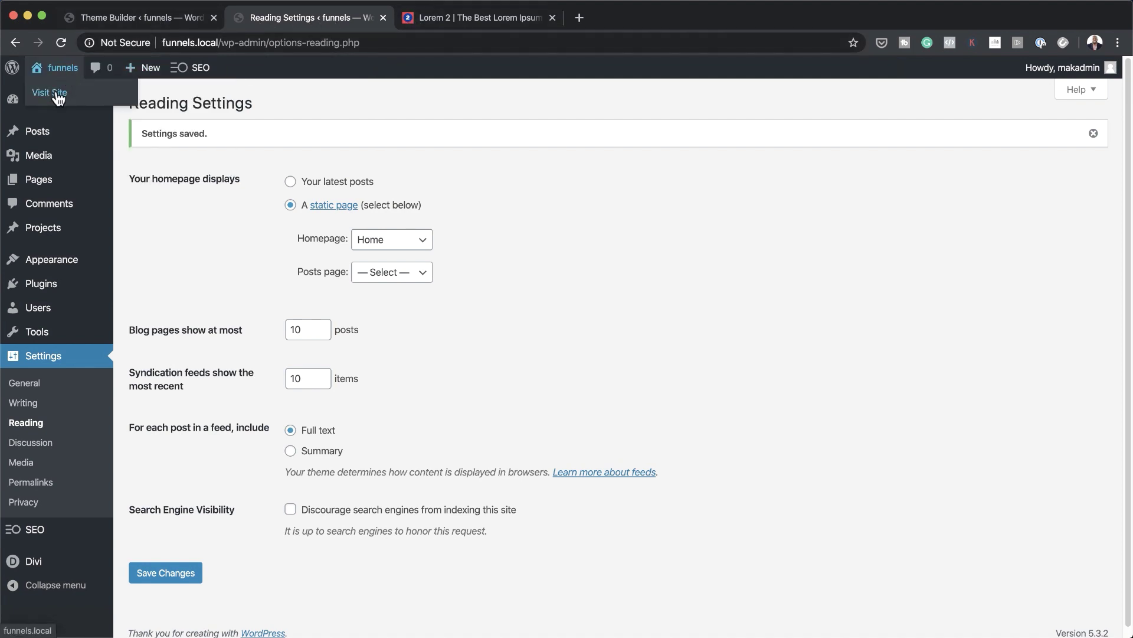
{"action": "left_click", "coordinate": [59, 94], "text": "super"}
{"action": "left_click", "coordinate": [418, 19]}
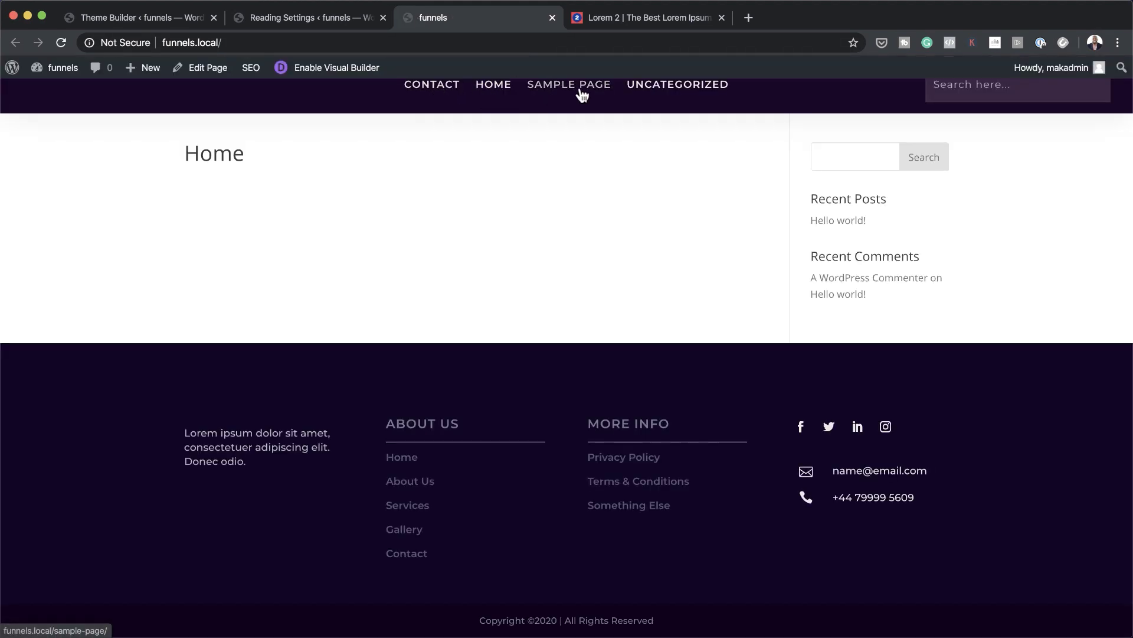
Return to the site admin and create a navigation menu named "main menu"
{"action": "left_click", "coordinate": [265, 19]}
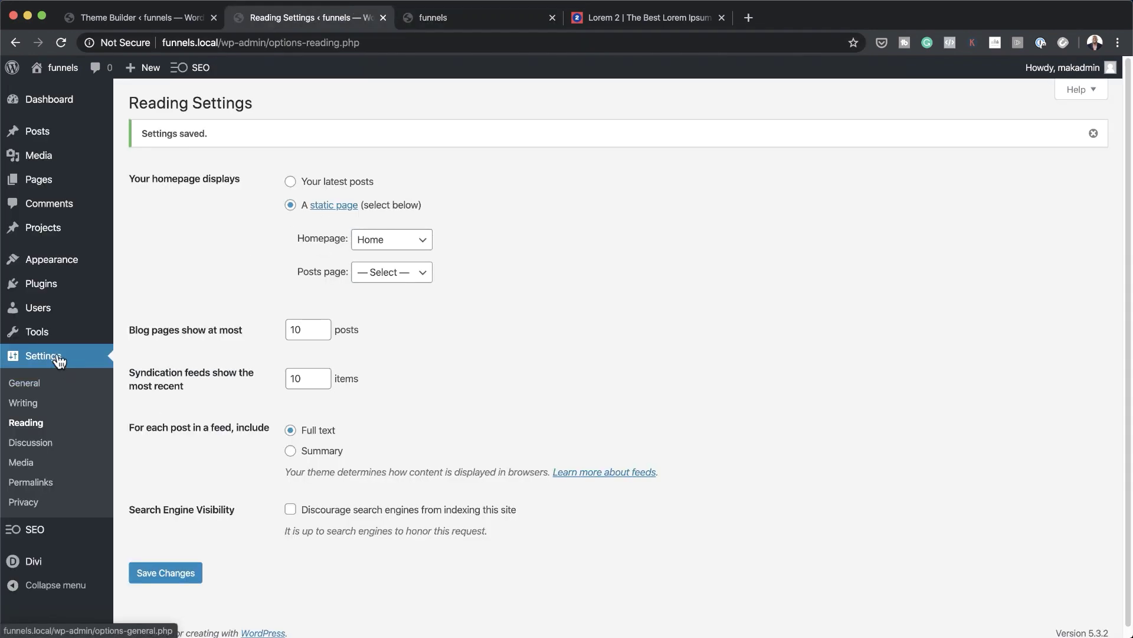
{"action": "mouse_move", "coordinate": [72, 270]}
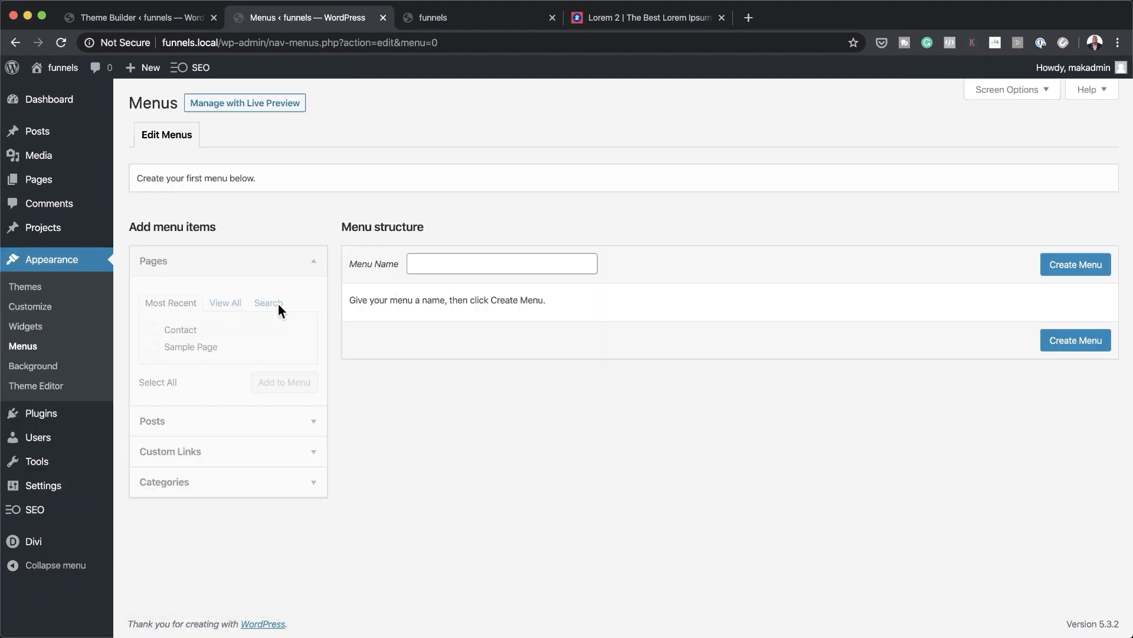
{"action": "left_click", "coordinate": [423, 262]}
{"action": "left_click", "coordinate": [448, 299]}
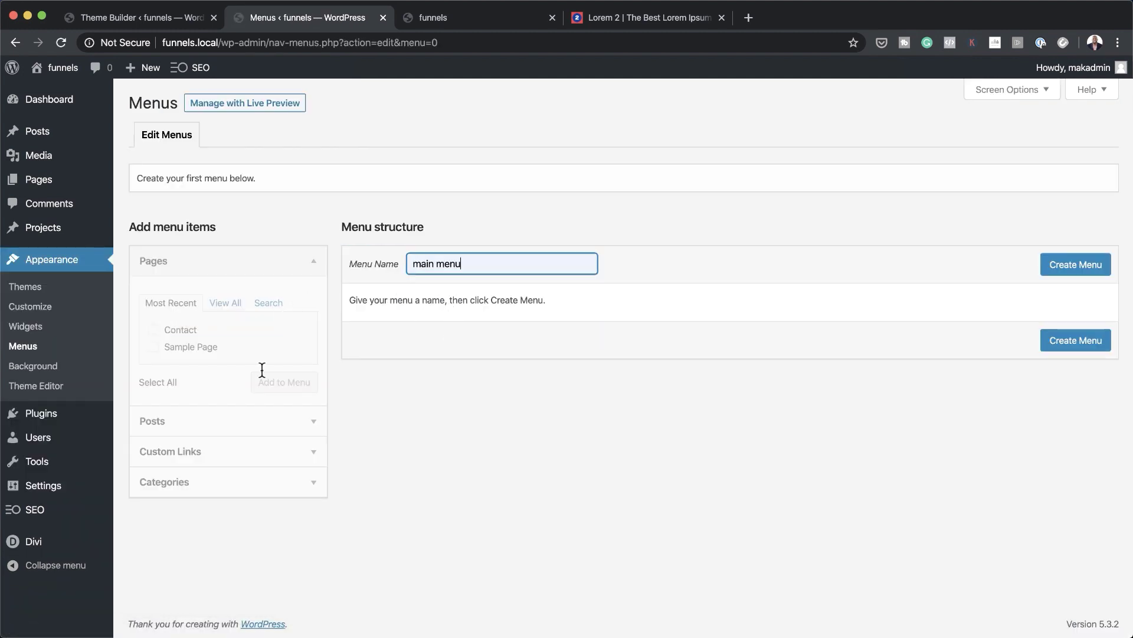
{"action": "left_click", "coordinate": [230, 304]}
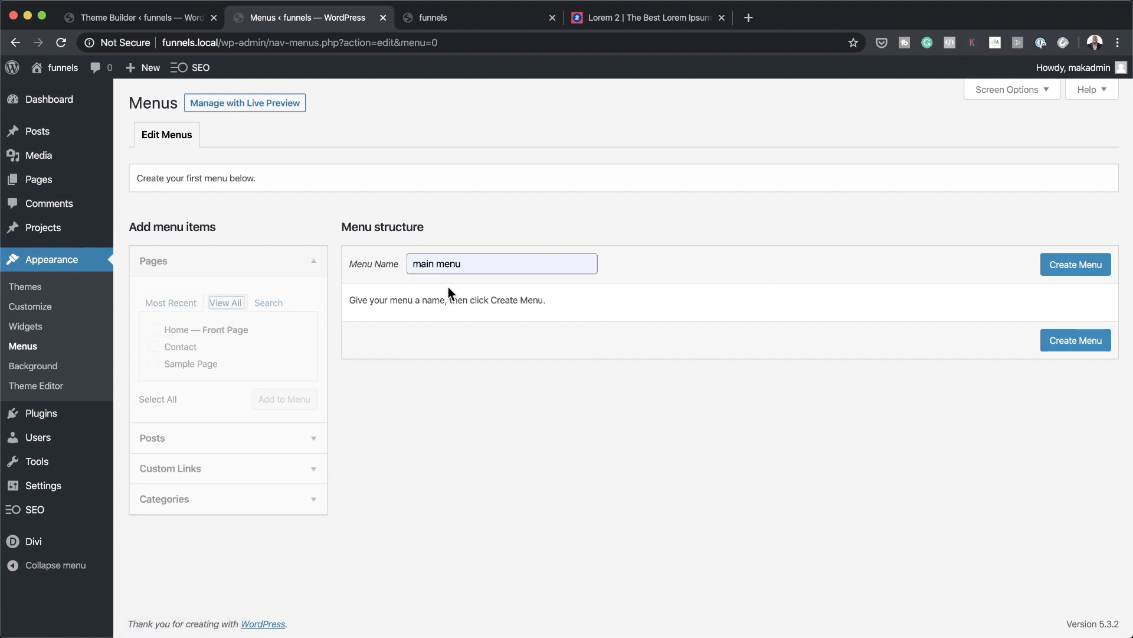
{"action": "left_click", "coordinate": [1082, 269]}
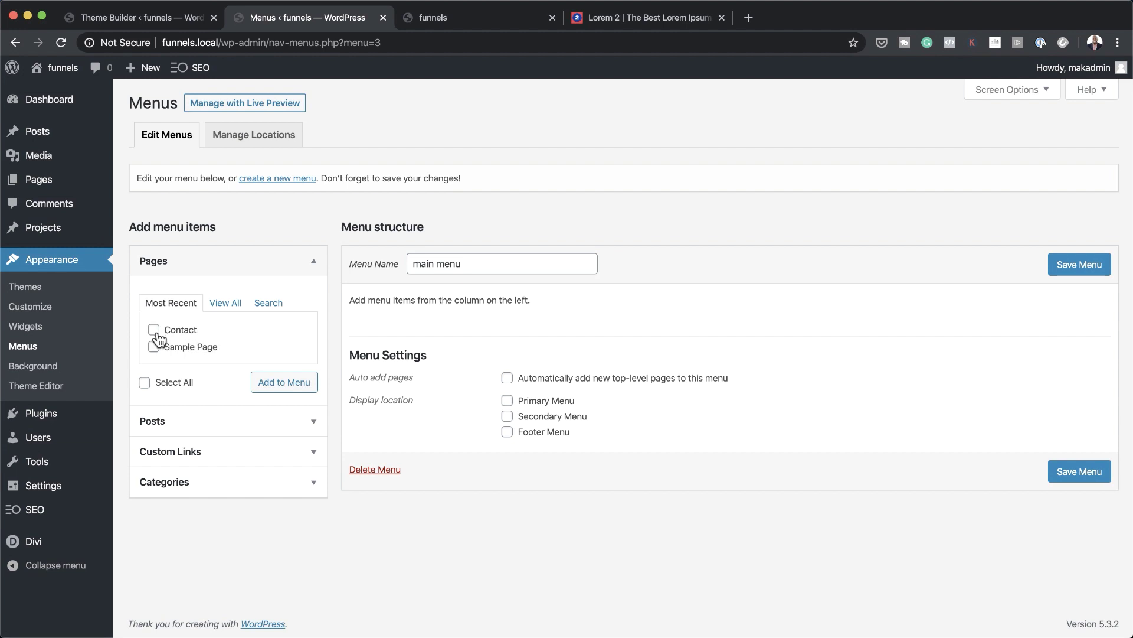
Add the Home and Contact pages to the main menu
{"action": "left_click", "coordinate": [225, 303]}
{"action": "left_click", "coordinate": [154, 329]}
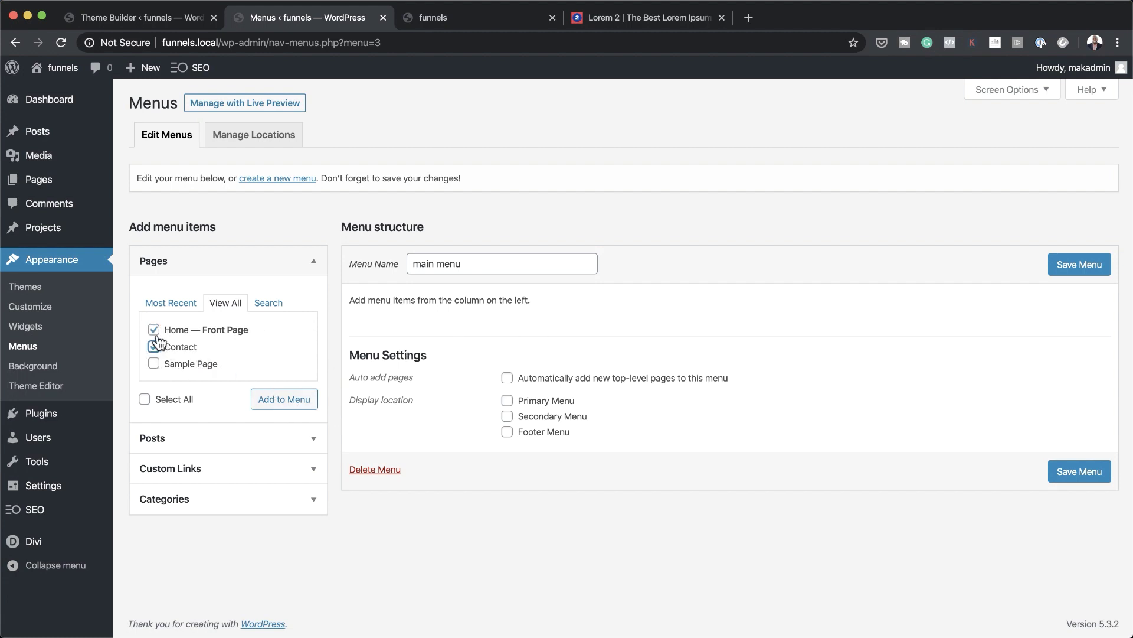
{"action": "left_click", "coordinate": [284, 400]}
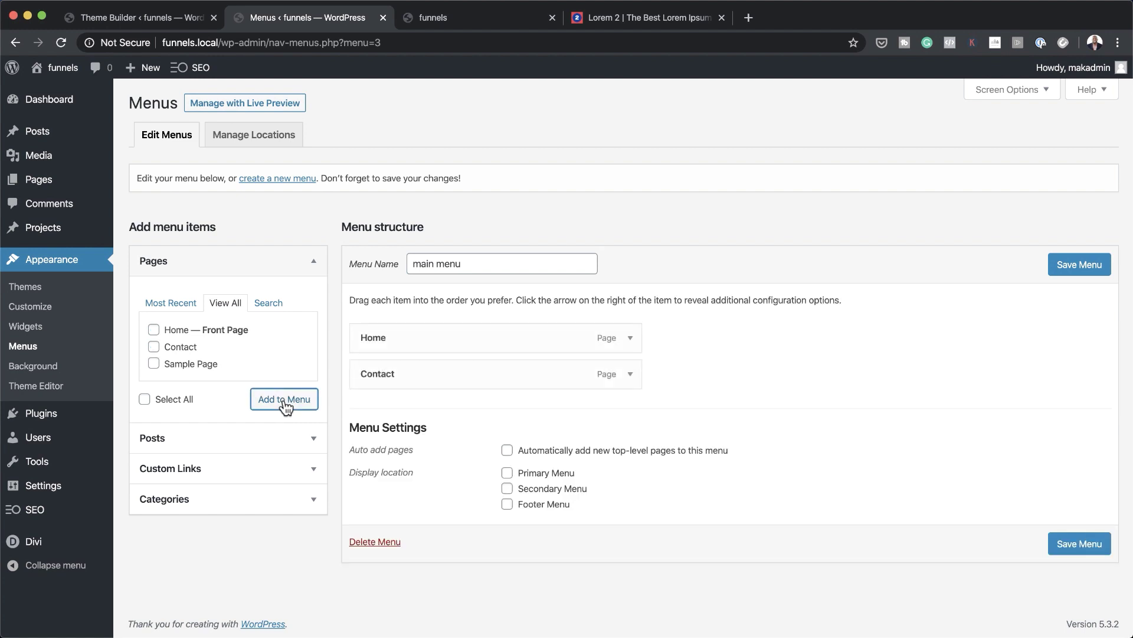
Assign the main menu to the Primary Menu location, save it, and reload the live site to check the header navigation
{"action": "left_click", "coordinate": [508, 473]}
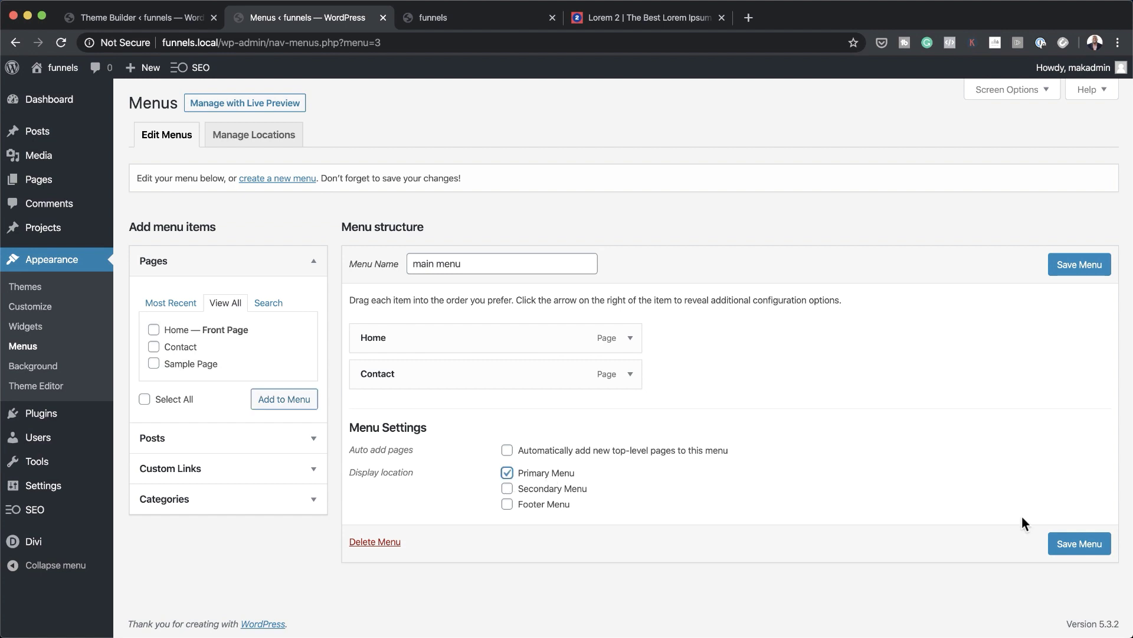
{"action": "left_click", "coordinate": [1082, 545]}
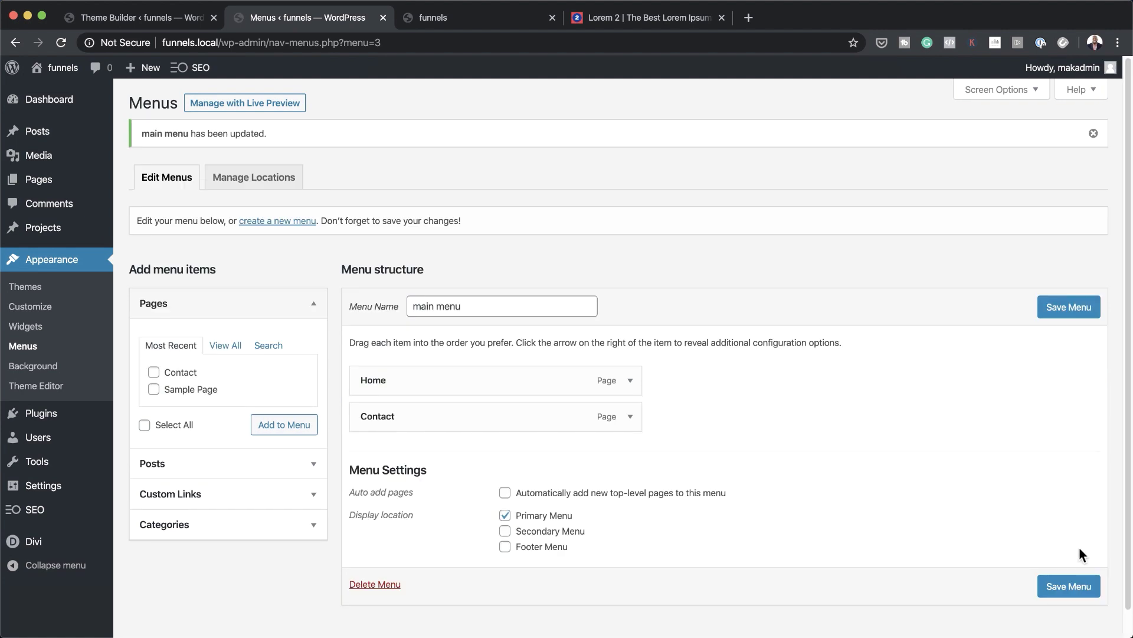
{"action": "left_click", "coordinate": [1078, 586]}
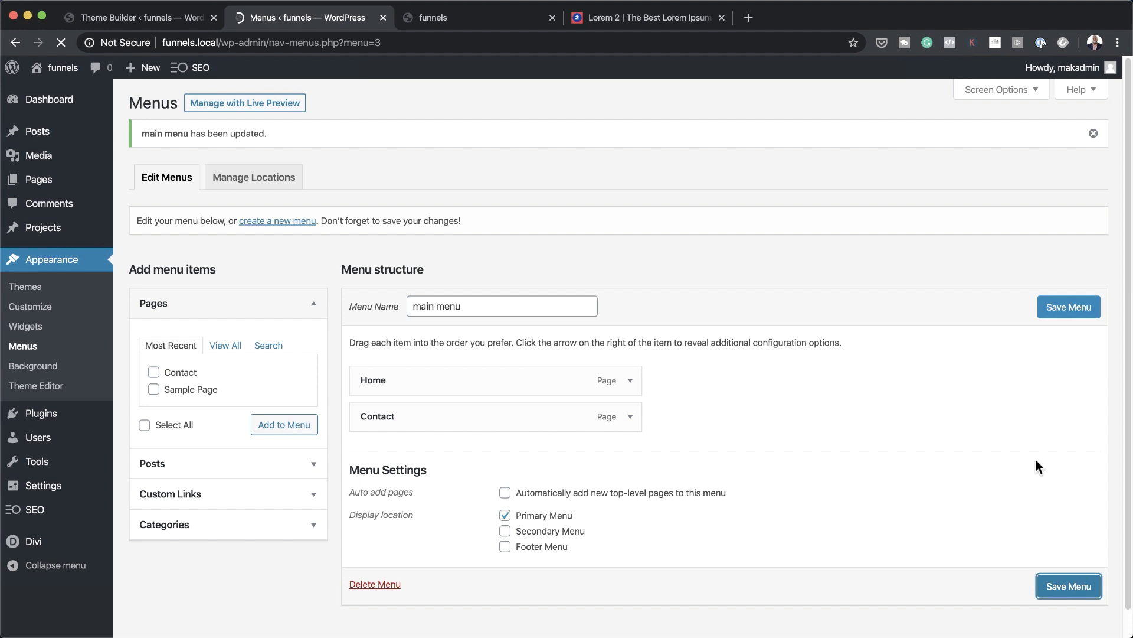
{"action": "left_click", "coordinate": [483, 20]}
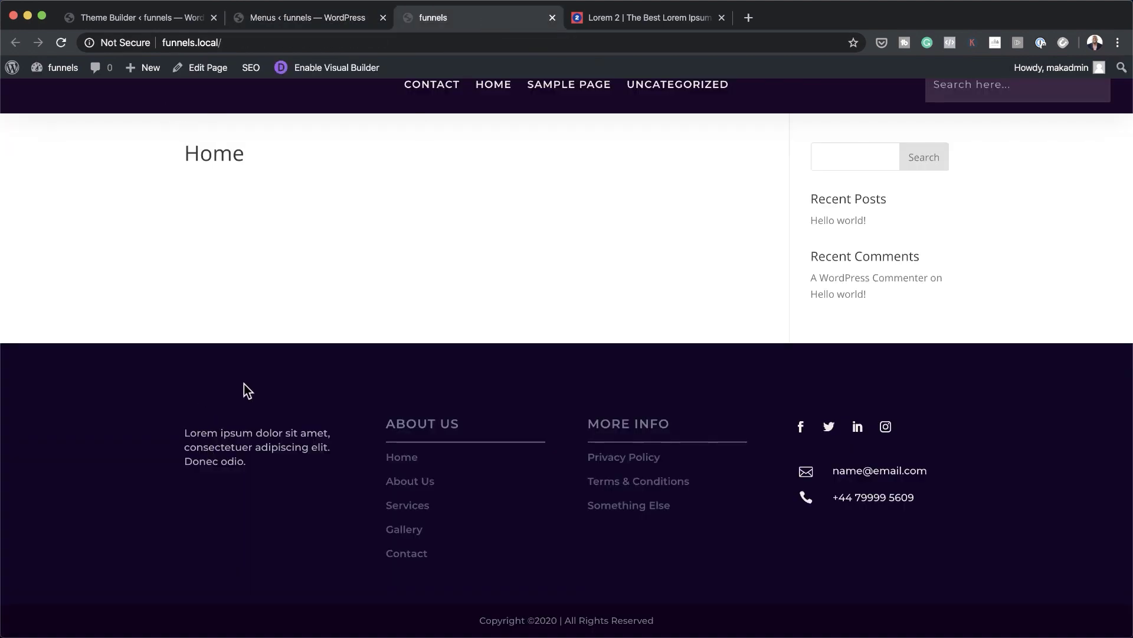
{"action": "left_click", "coordinate": [62, 43]}
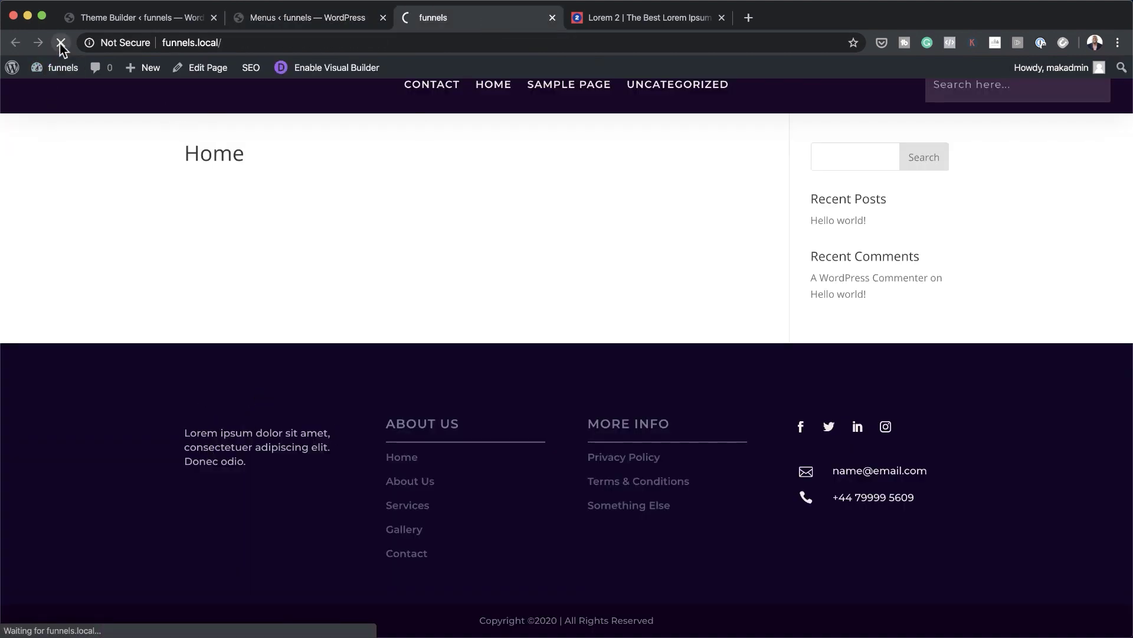
In the Divi theme options, upload Genesis-Logo-light.png from the FUNNELS TO INCOME folder on the MAK drive and set it as the site logo
{"action": "left_click", "coordinate": [292, 23]}
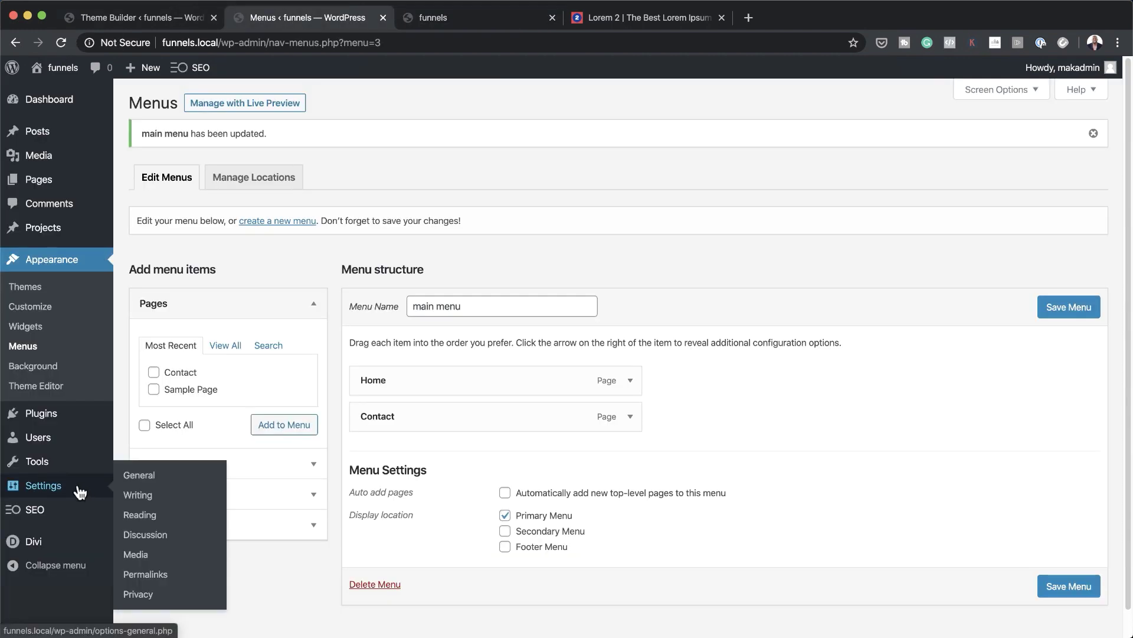
{"action": "mouse_move", "coordinate": [59, 548]}
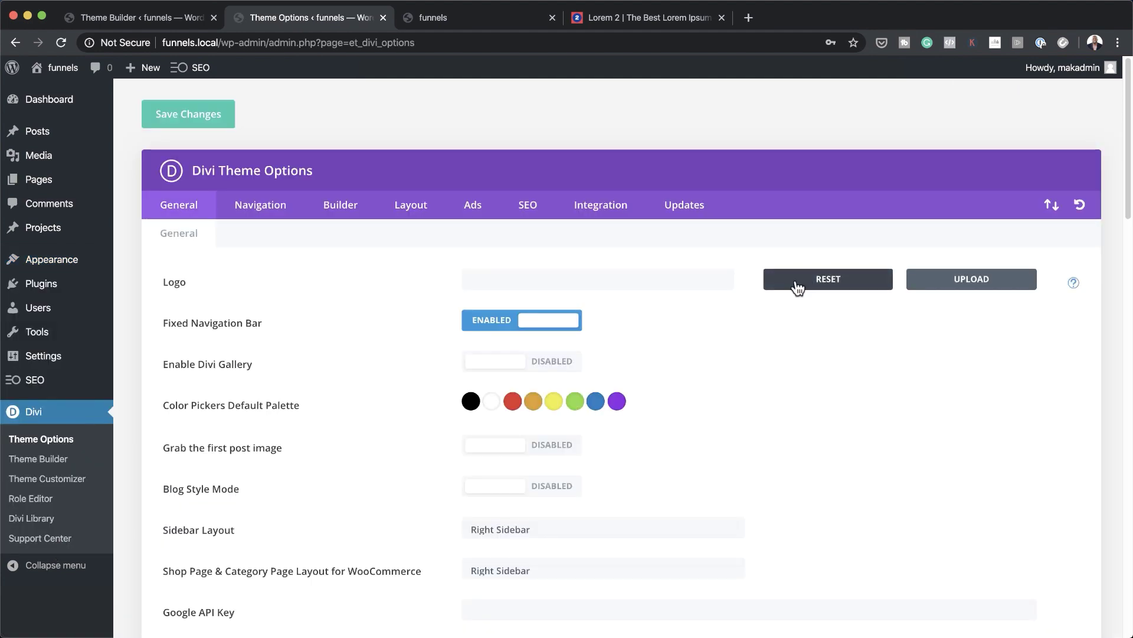
{"action": "left_click", "coordinate": [989, 282]}
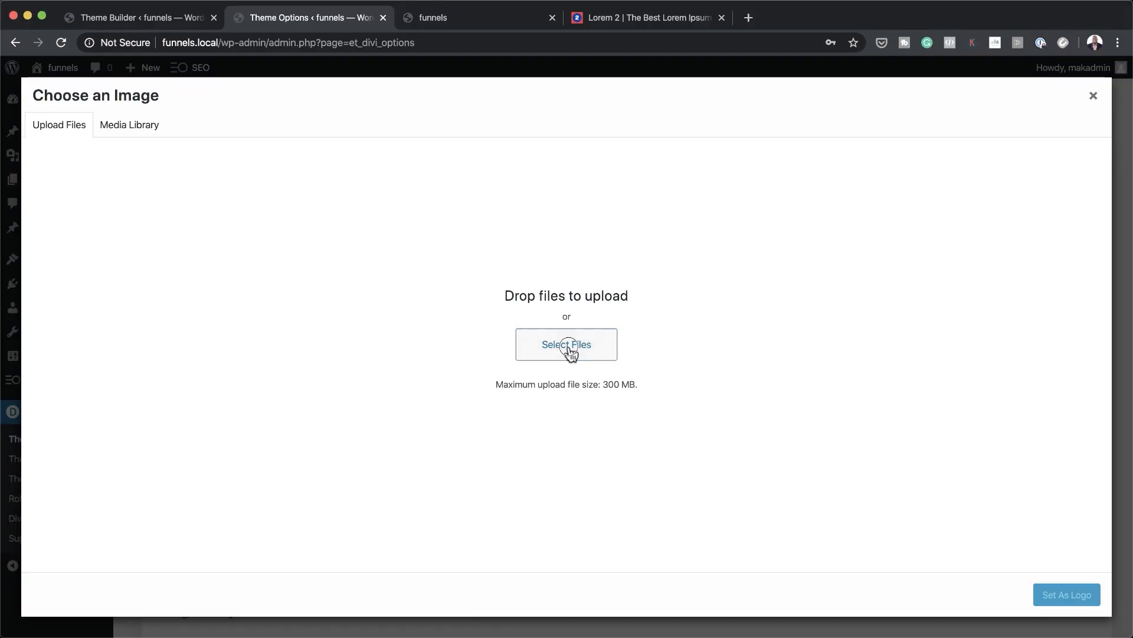
{"action": "left_click", "coordinate": [571, 353]}
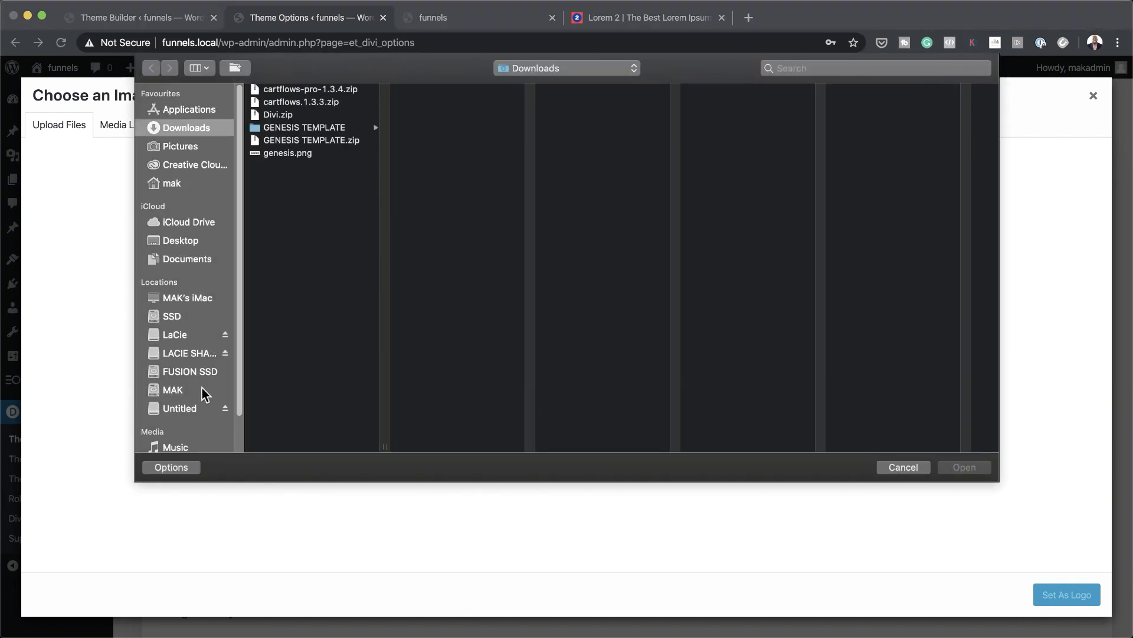
{"action": "scroll", "coordinate": [201, 396], "scroll_direction": "down", "scroll_amount": 2}
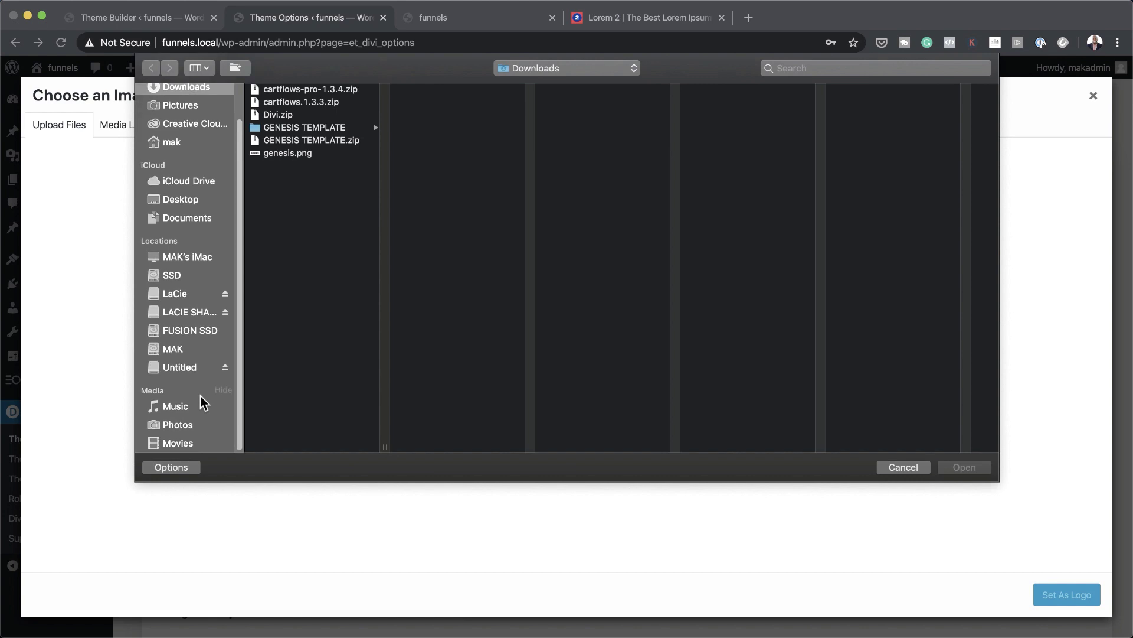
{"action": "left_click", "coordinate": [177, 349]}
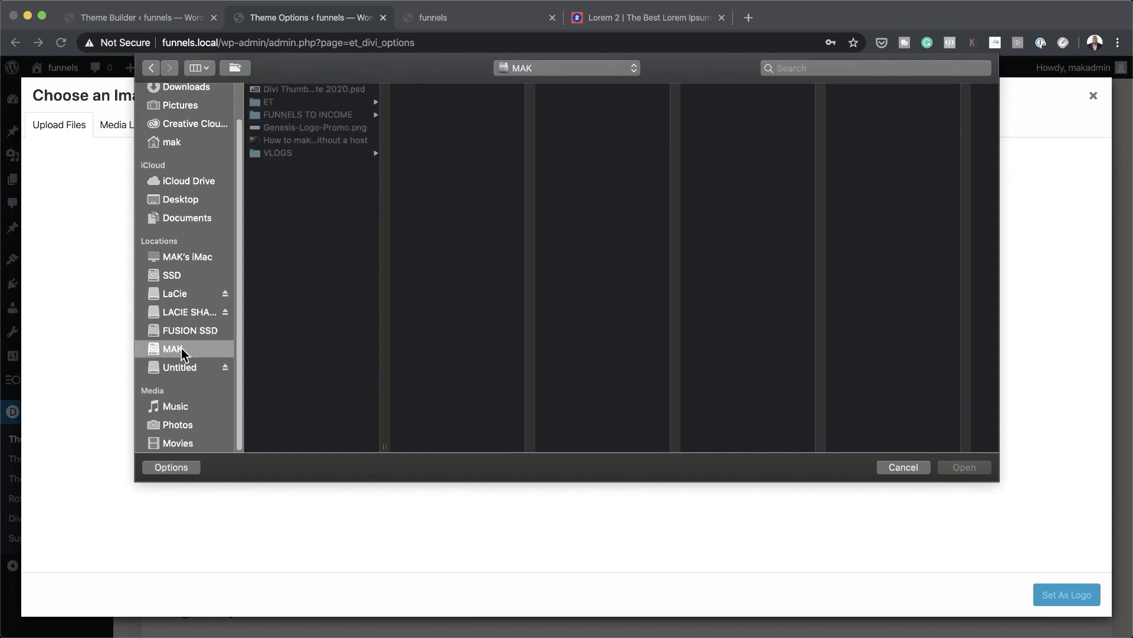
{"action": "left_click", "coordinate": [305, 116]}
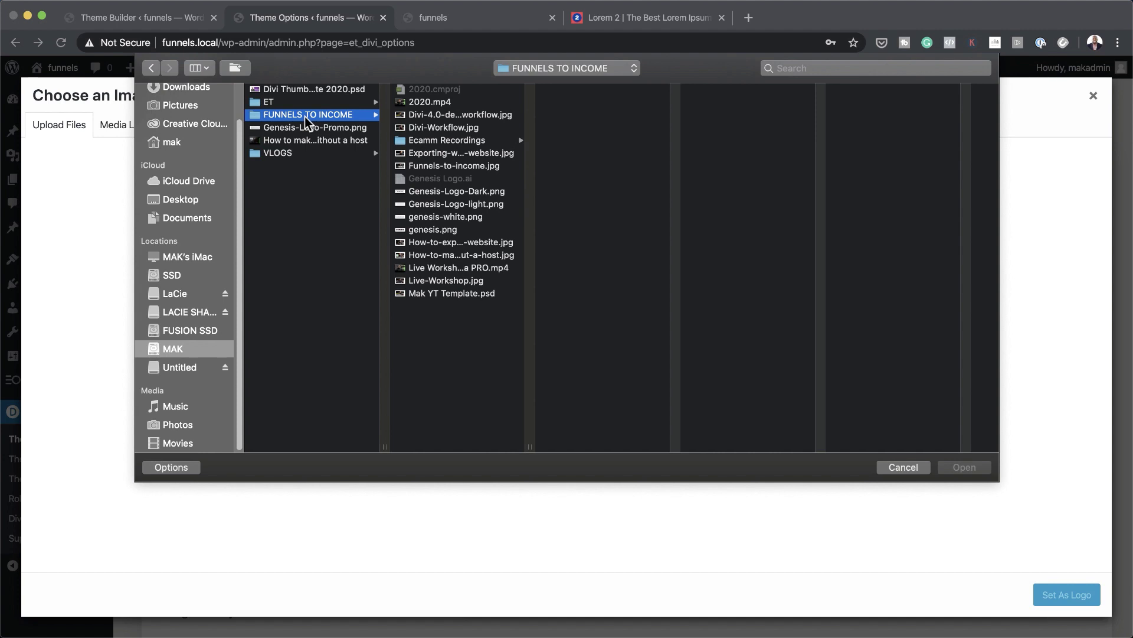
{"action": "left_click", "coordinate": [476, 207]}
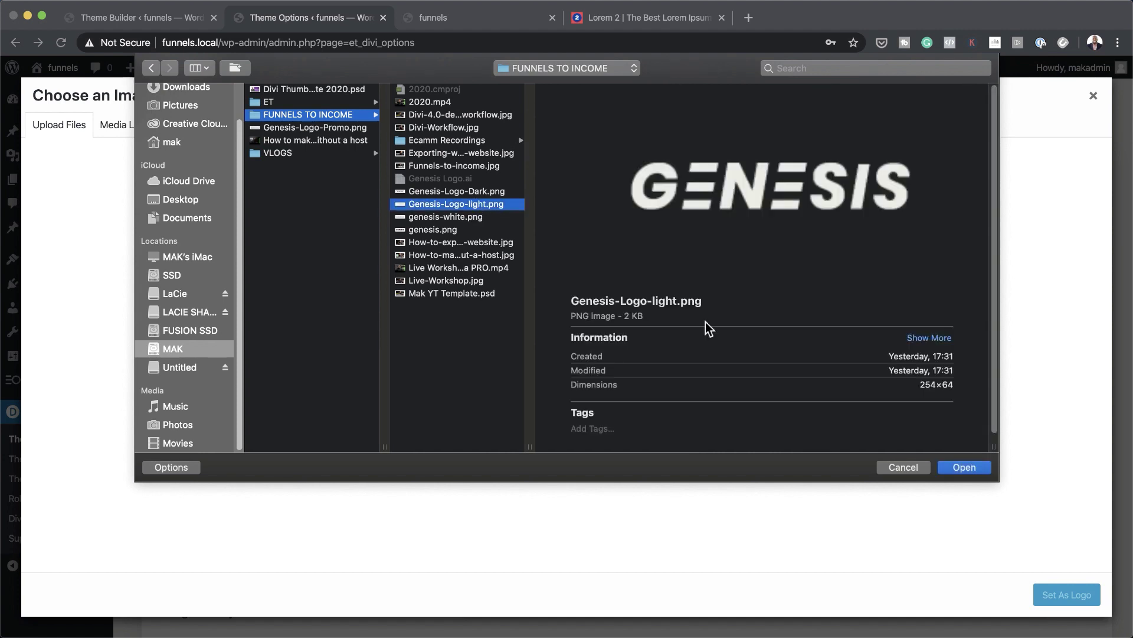
{"action": "left_click", "coordinate": [960, 469]}
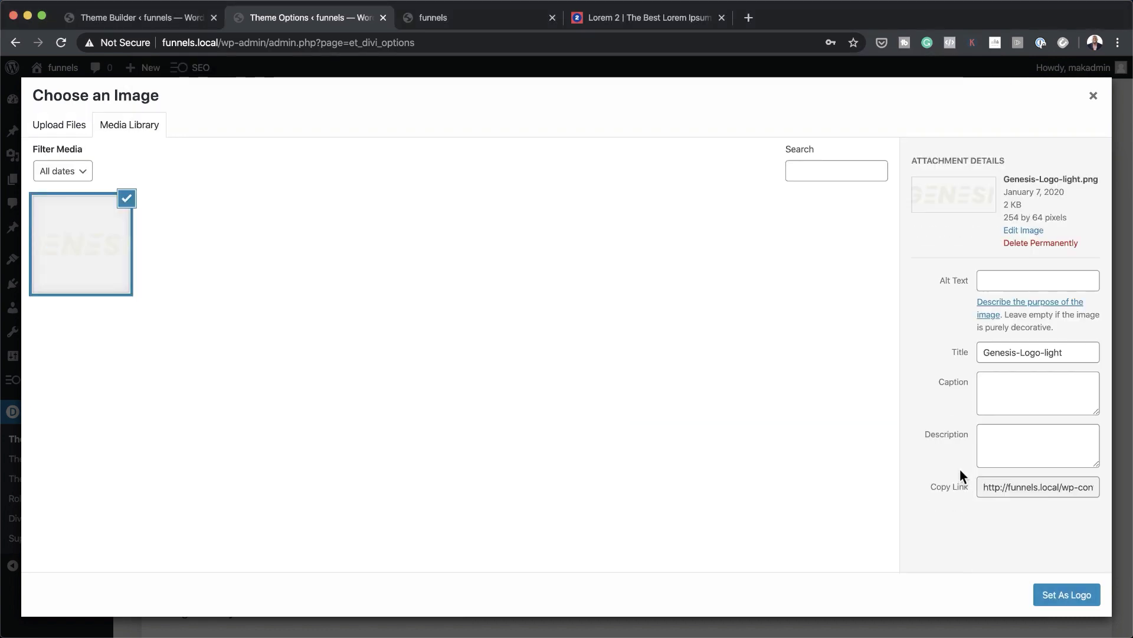
{"action": "left_click", "coordinate": [1066, 595]}
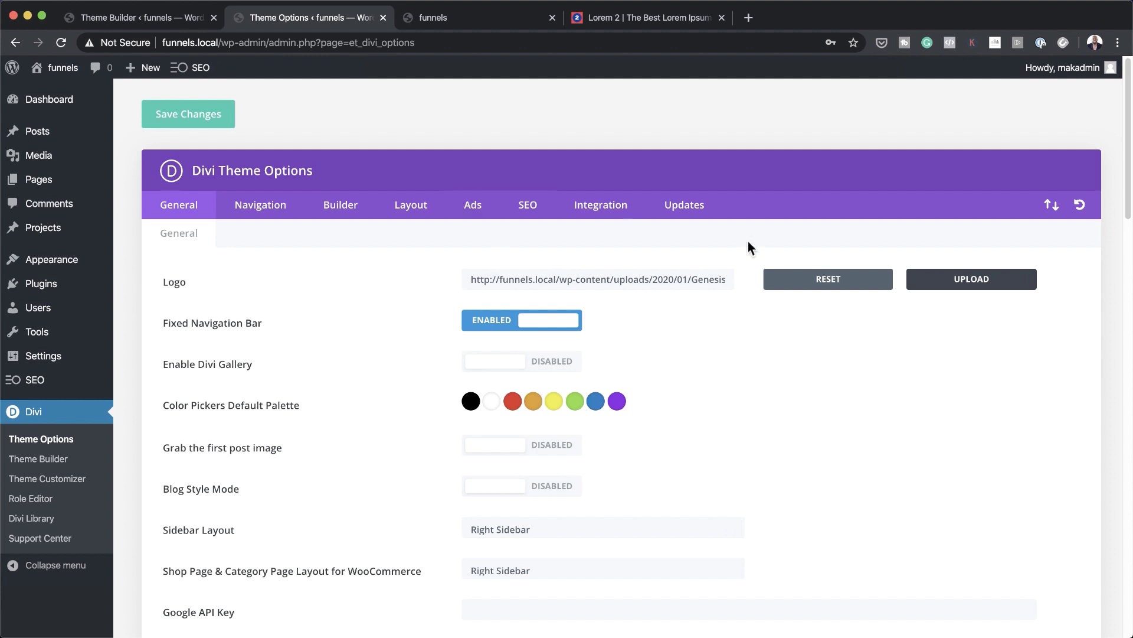
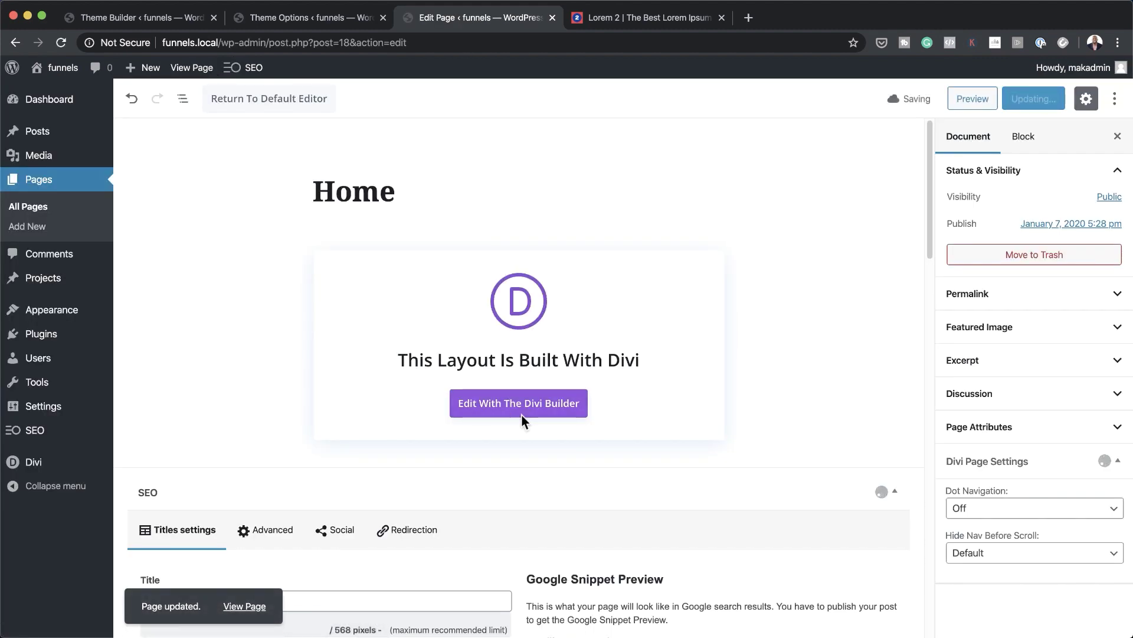
Open the Home page in the Divi Builder and choose to start from a premade layout
{"action": "left_click", "coordinate": [524, 407]}
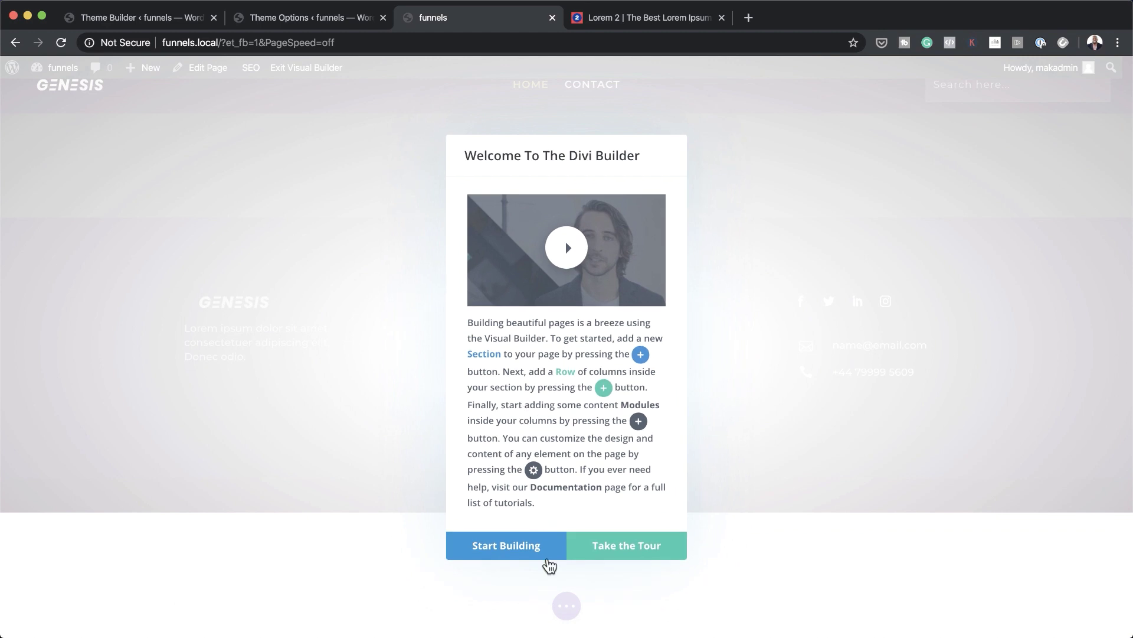
{"action": "left_click", "coordinate": [531, 547]}
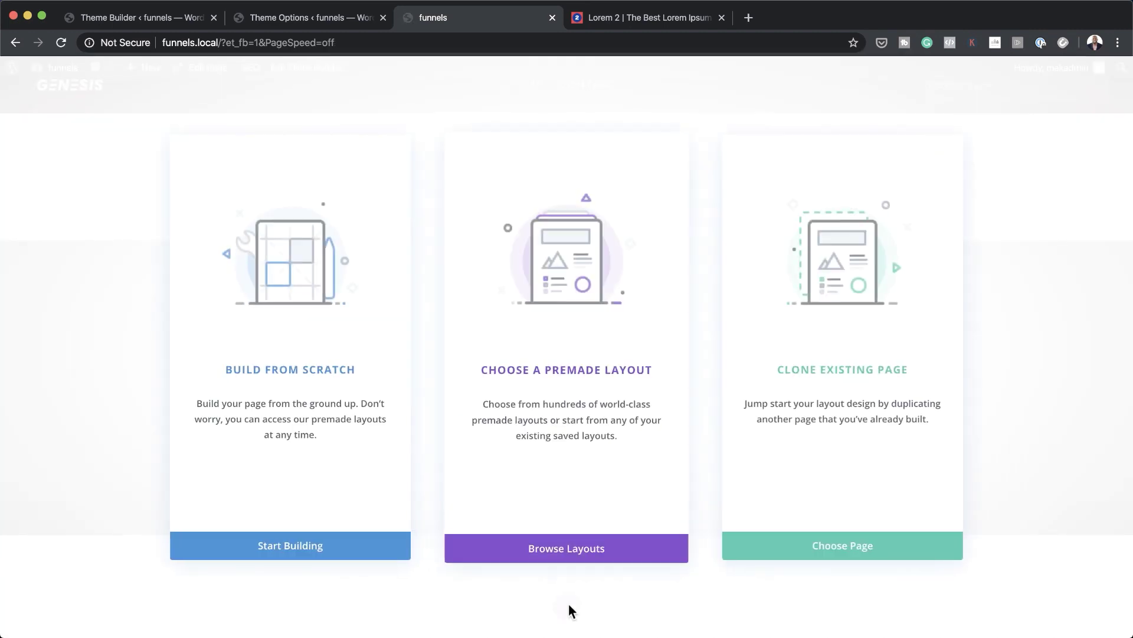
{"action": "left_click", "coordinate": [550, 378]}
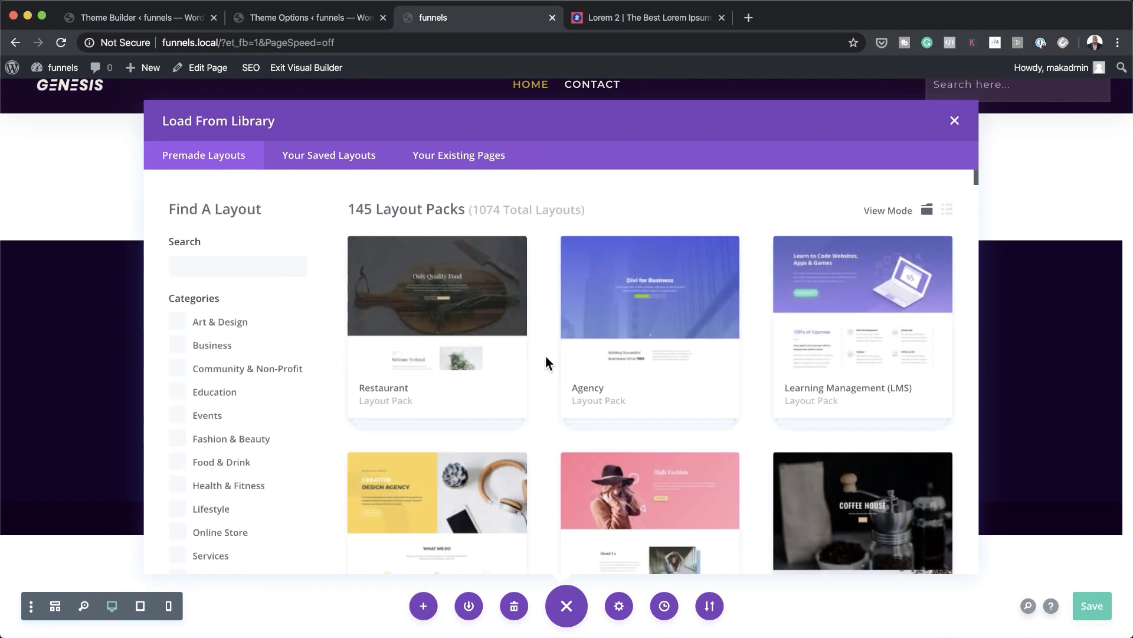
Apply the SaaS Company Landing Page layout to the Home page and save the page
{"action": "scroll", "coordinate": [671, 353], "scroll_direction": "down", "scroll_amount": 8}
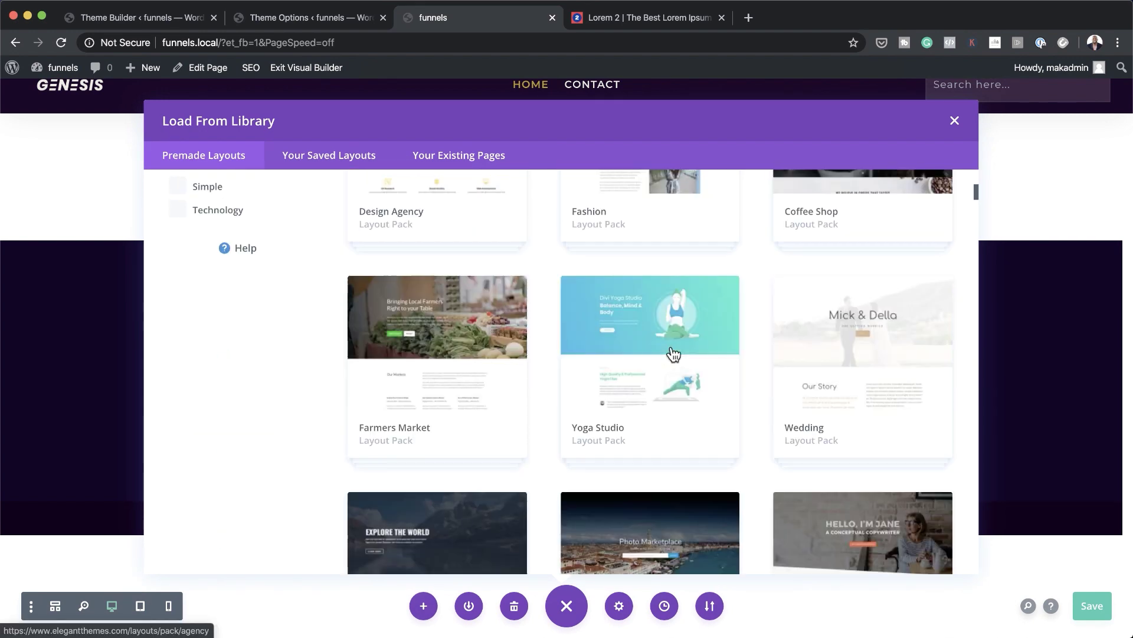
{"action": "scroll", "coordinate": [673, 354], "scroll_direction": "down", "scroll_amount": 5}
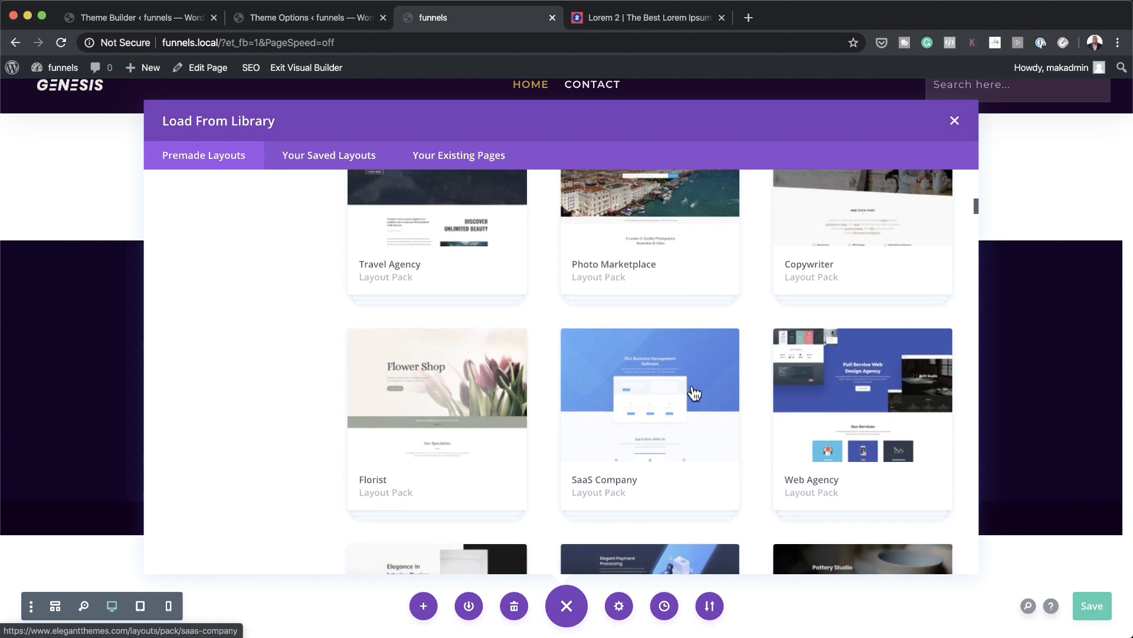
{"action": "left_click", "coordinate": [683, 431]}
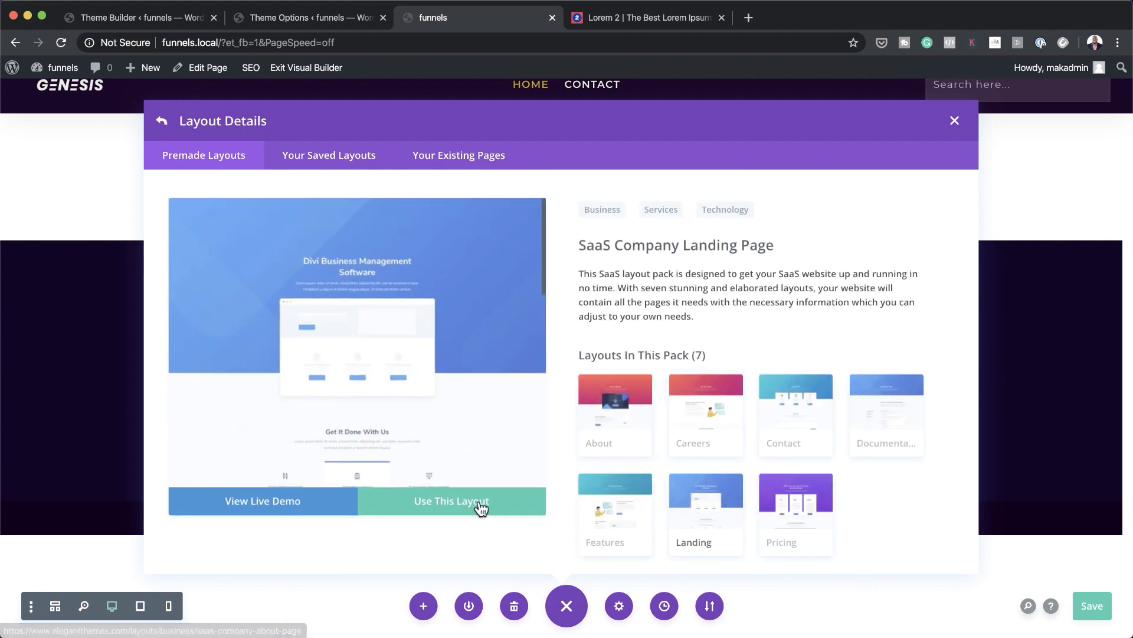
{"action": "left_click", "coordinate": [481, 508]}
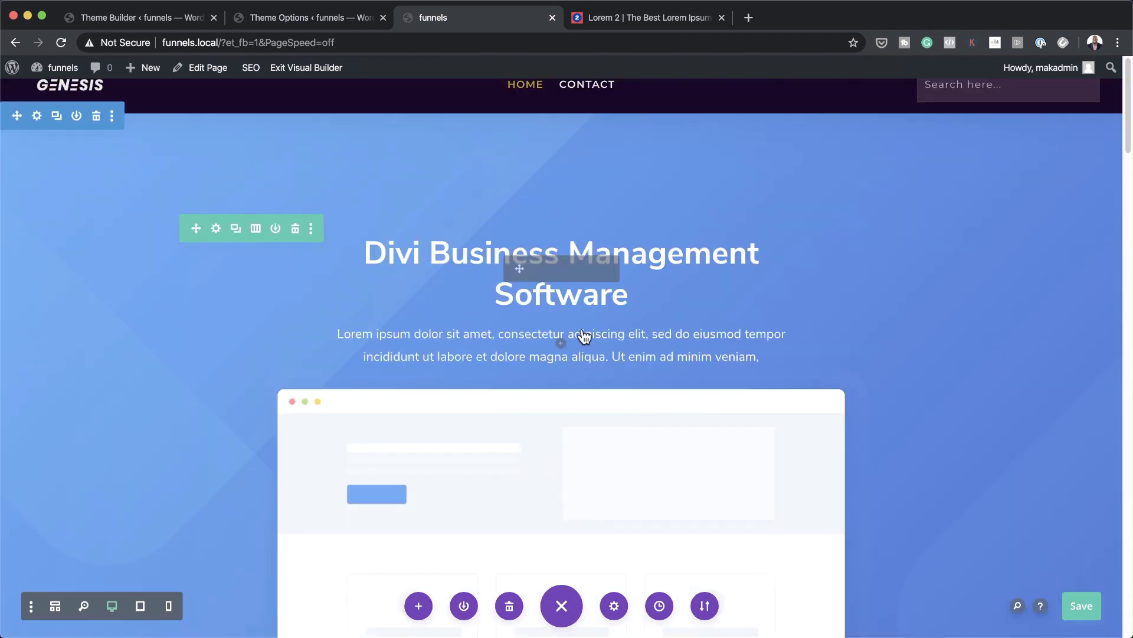
{"action": "scroll", "coordinate": [1003, 466], "scroll_direction": "down", "scroll_amount": 4}
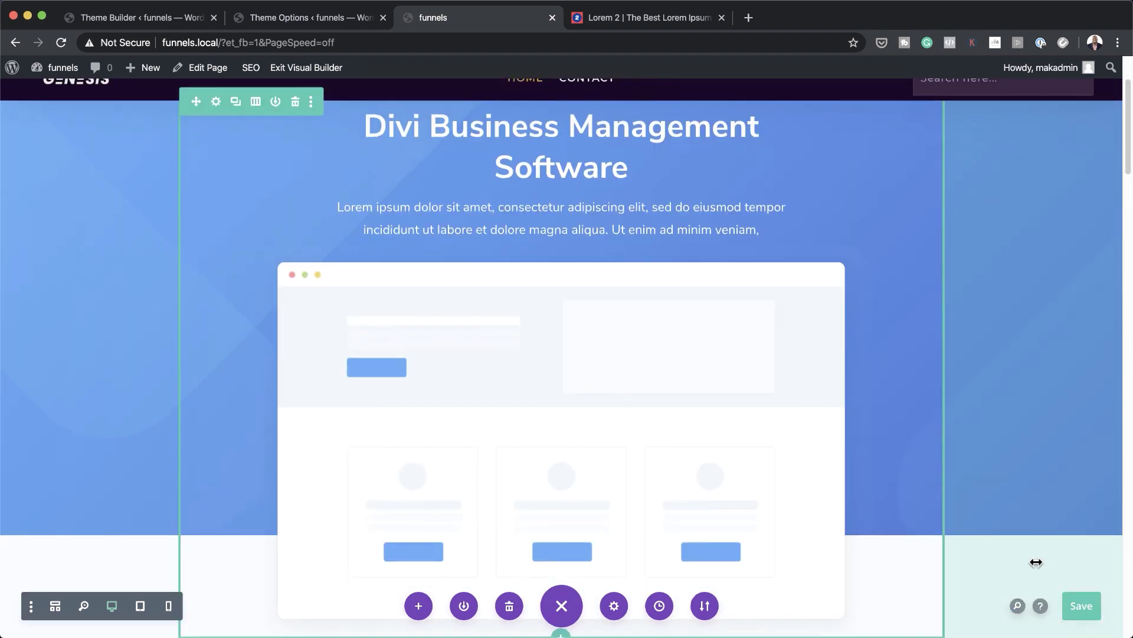
{"action": "left_click", "coordinate": [1079, 610]}
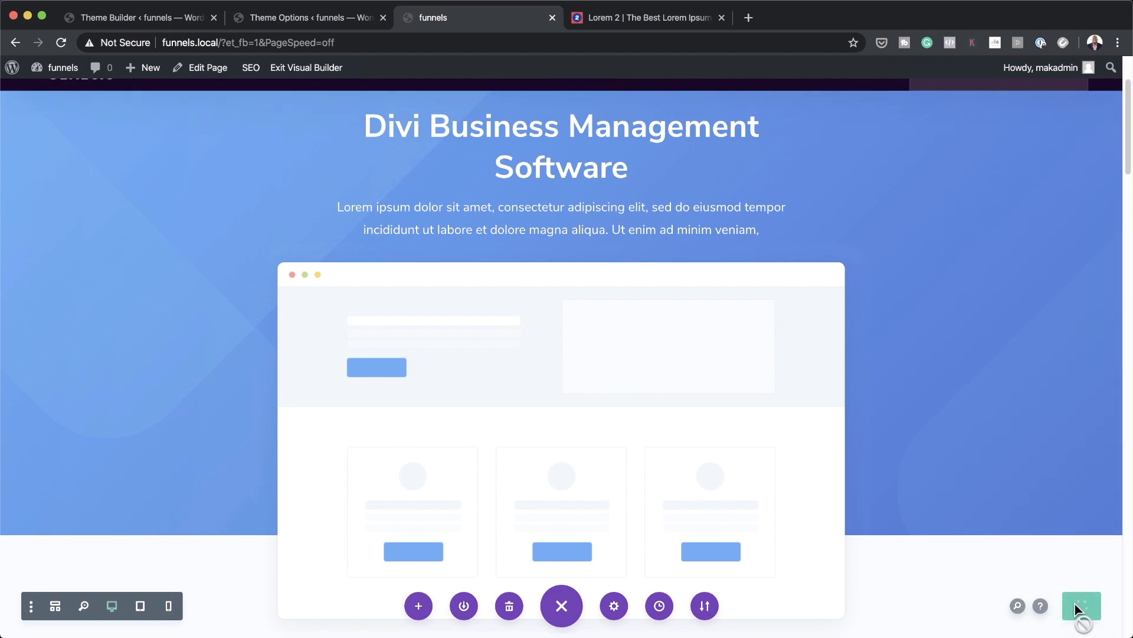
Log out of the site, load funnels.local as a visitor, and review the homepage from the header to the footer
{"action": "scroll", "coordinate": [761, 260], "scroll_direction": "up", "scroll_amount": 4}
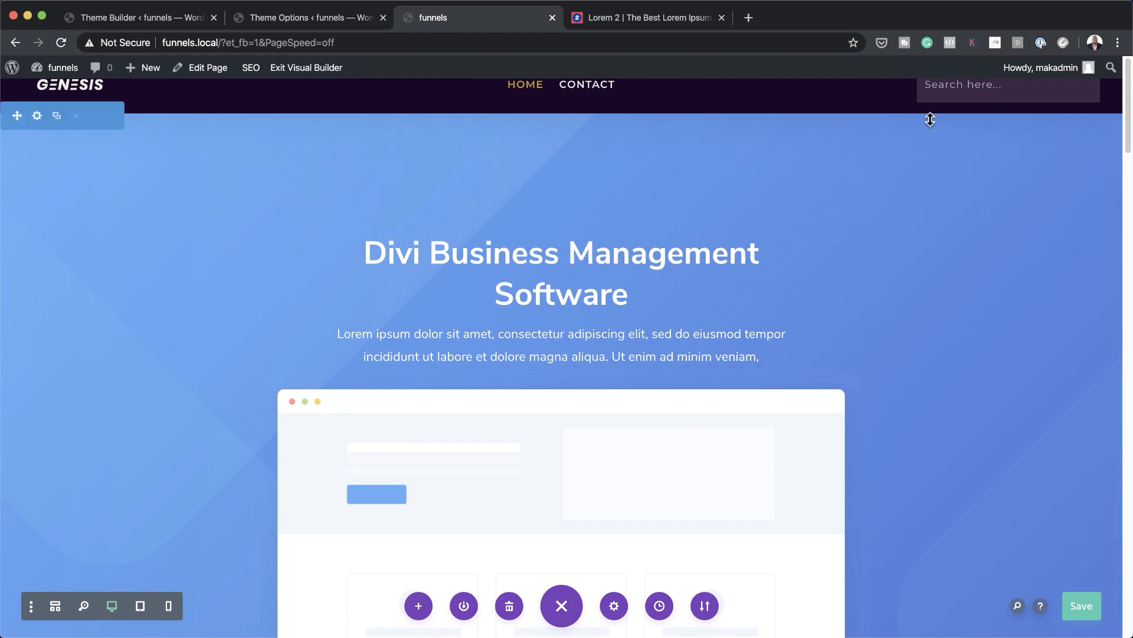
{"action": "mouse_move", "coordinate": [1031, 80]}
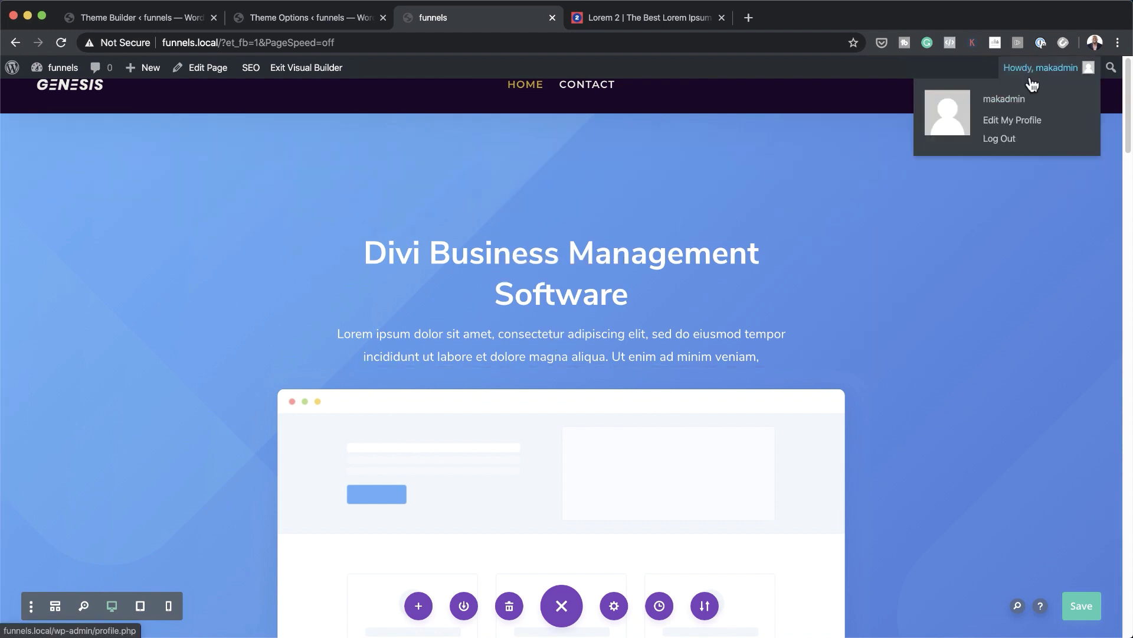
{"action": "left_click", "coordinate": [1004, 142]}
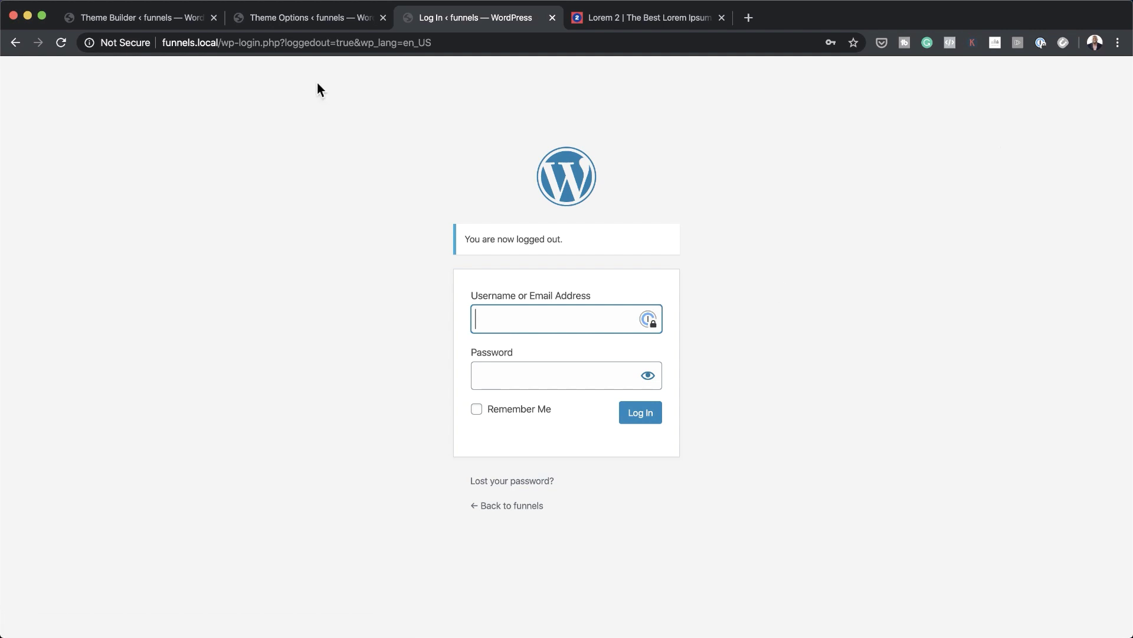
{"action": "left_click_drag", "start_coordinate": [221, 42], "coordinate": [456, 39]}
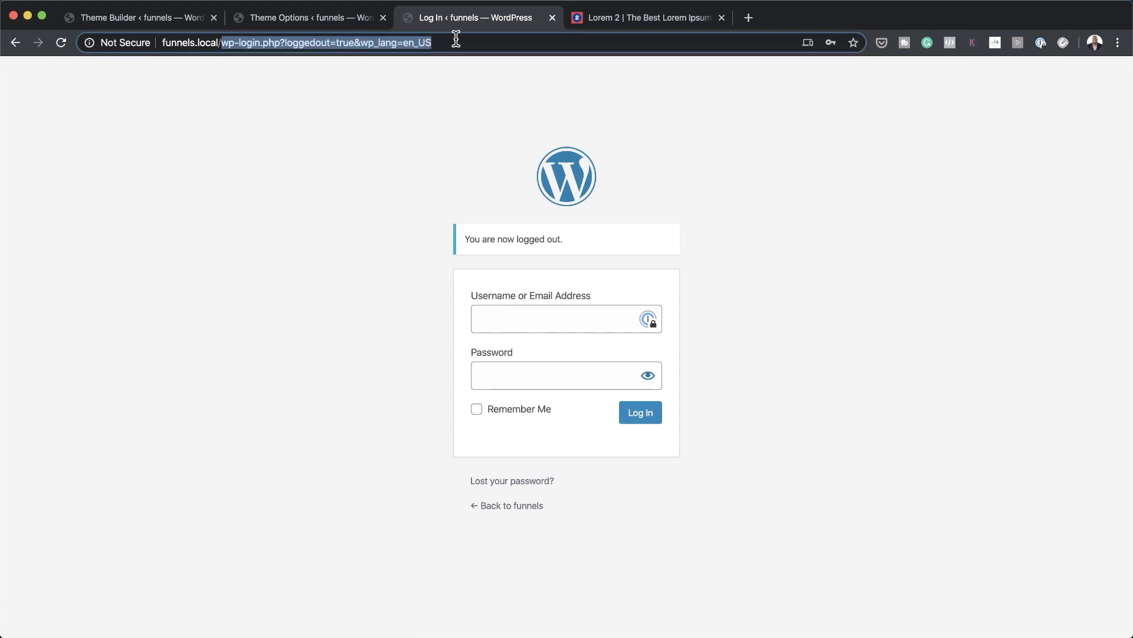
{"action": "key", "text": "BackSpace"}
{"action": "key", "text": "Return"}
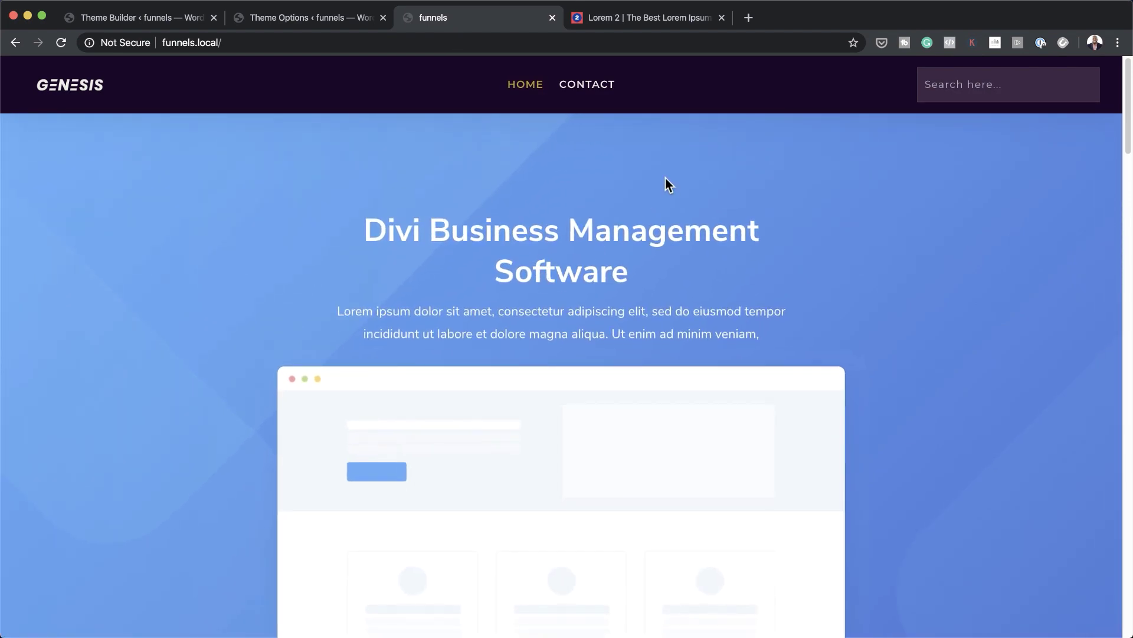
{"action": "scroll", "coordinate": [813, 285], "scroll_direction": "down", "scroll_amount": 5}
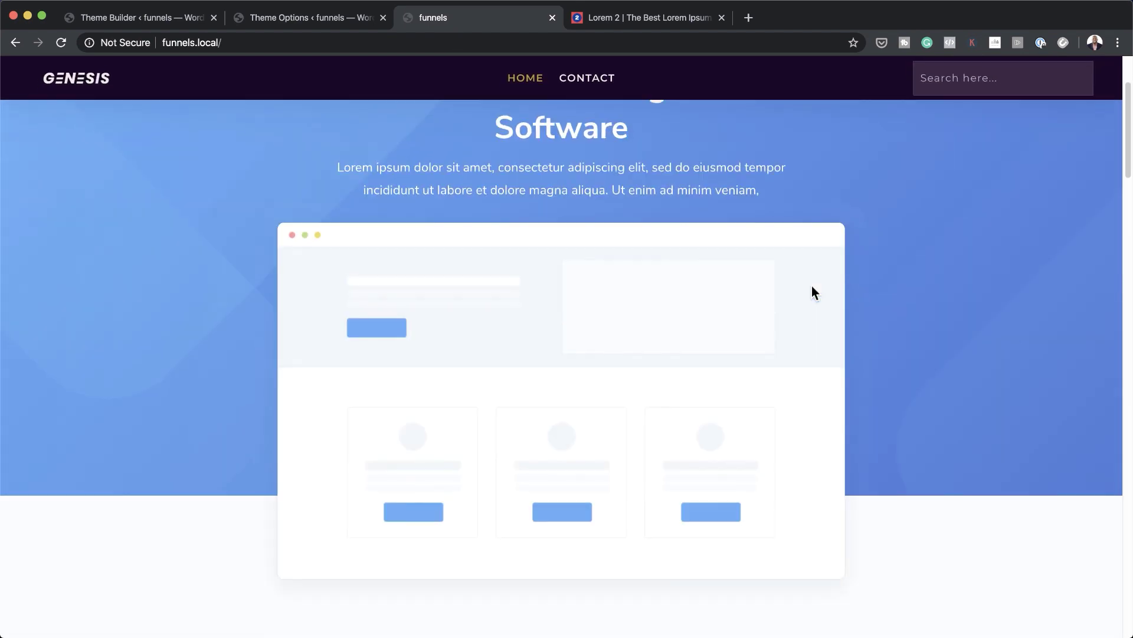
{"action": "scroll", "coordinate": [812, 285], "scroll_direction": "down", "scroll_amount": 20}
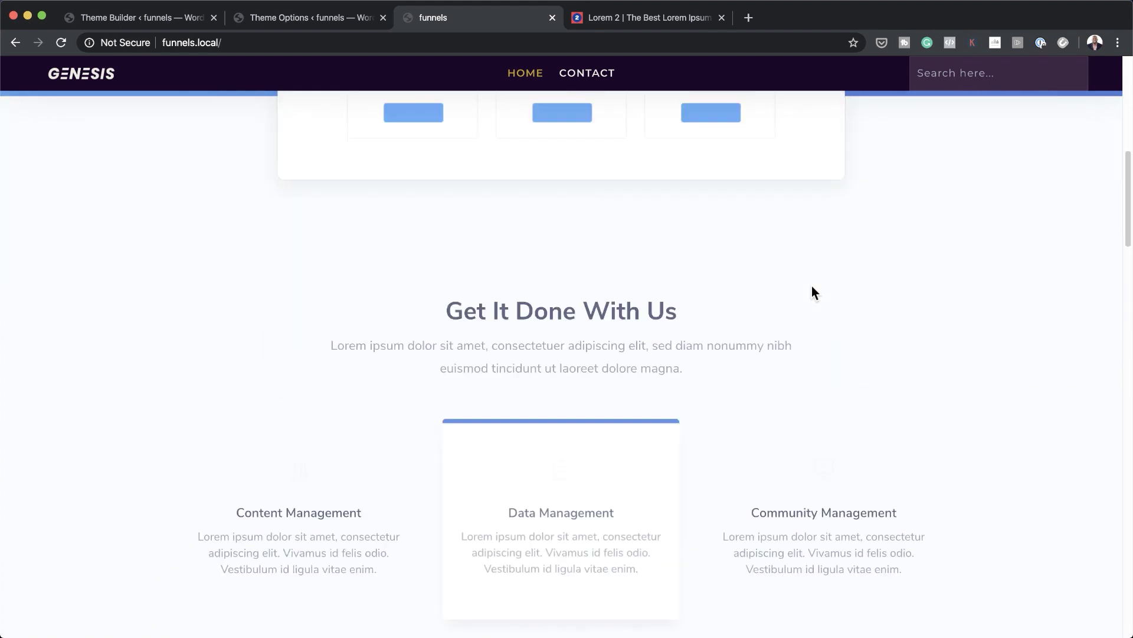
{"action": "scroll", "coordinate": [812, 285], "scroll_direction": "down", "scroll_amount": 20}
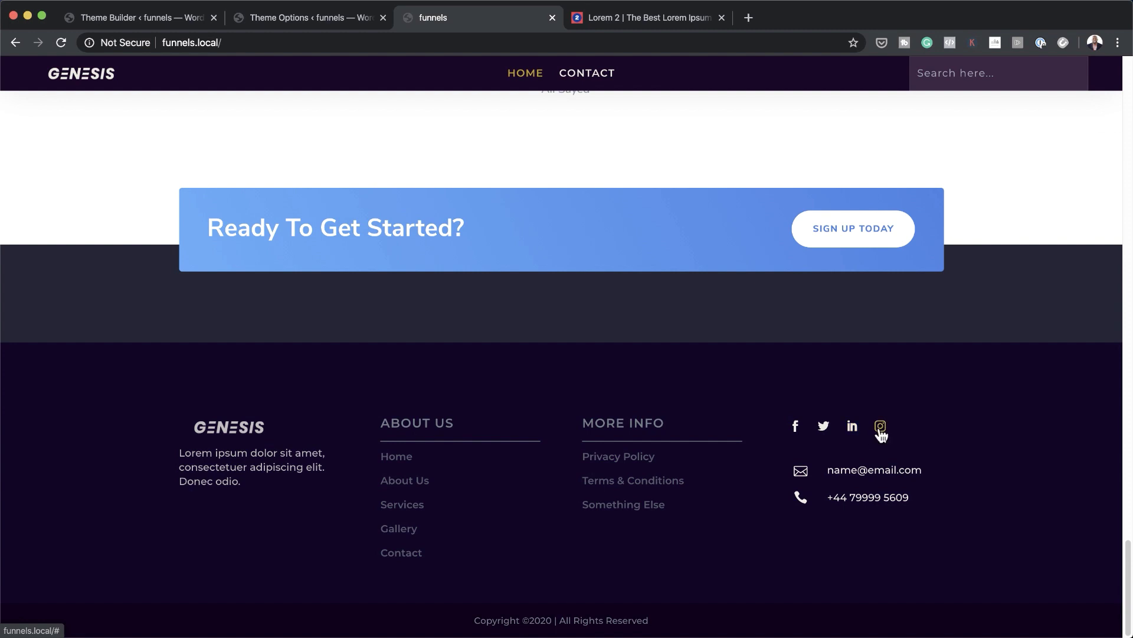
{"action": "scroll", "coordinate": [797, 452], "scroll_direction": "up", "scroll_amount": 20}
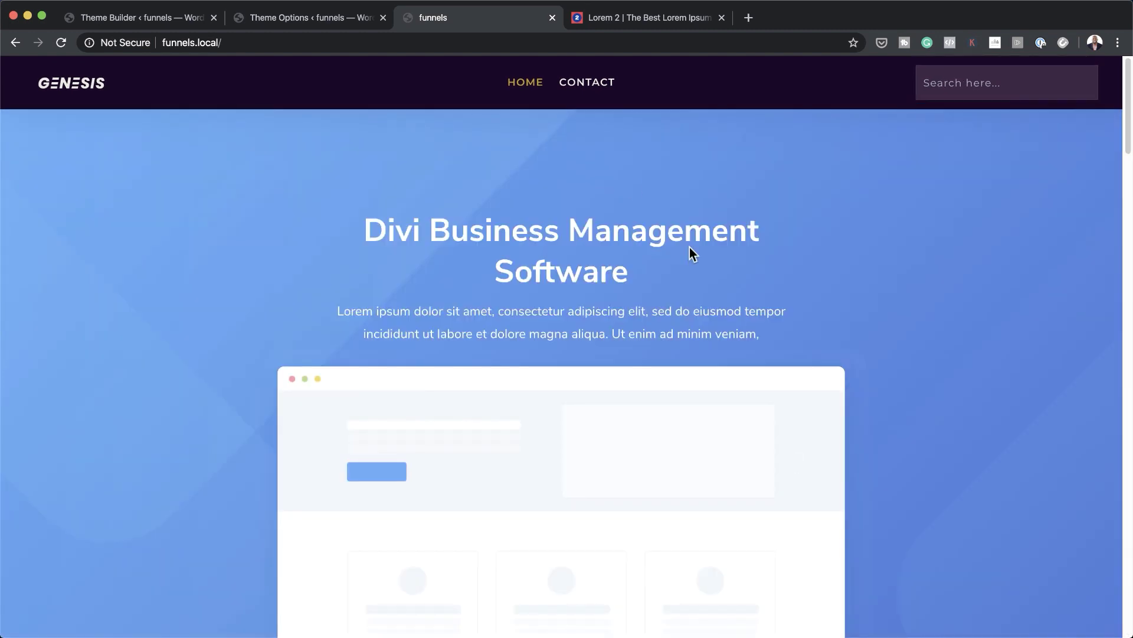
Search the site for "cakes" from the header to check the search results template
{"action": "left_click", "coordinate": [953, 87]}
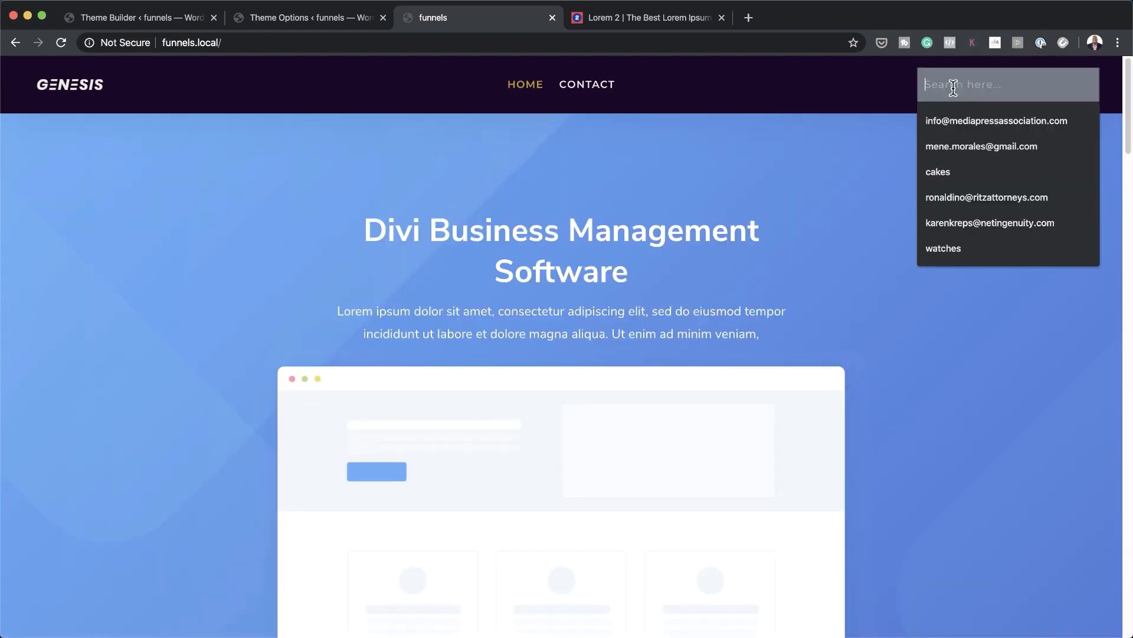
{"action": "left_click", "coordinate": [953, 171]}
{"action": "key", "text": "Return"}
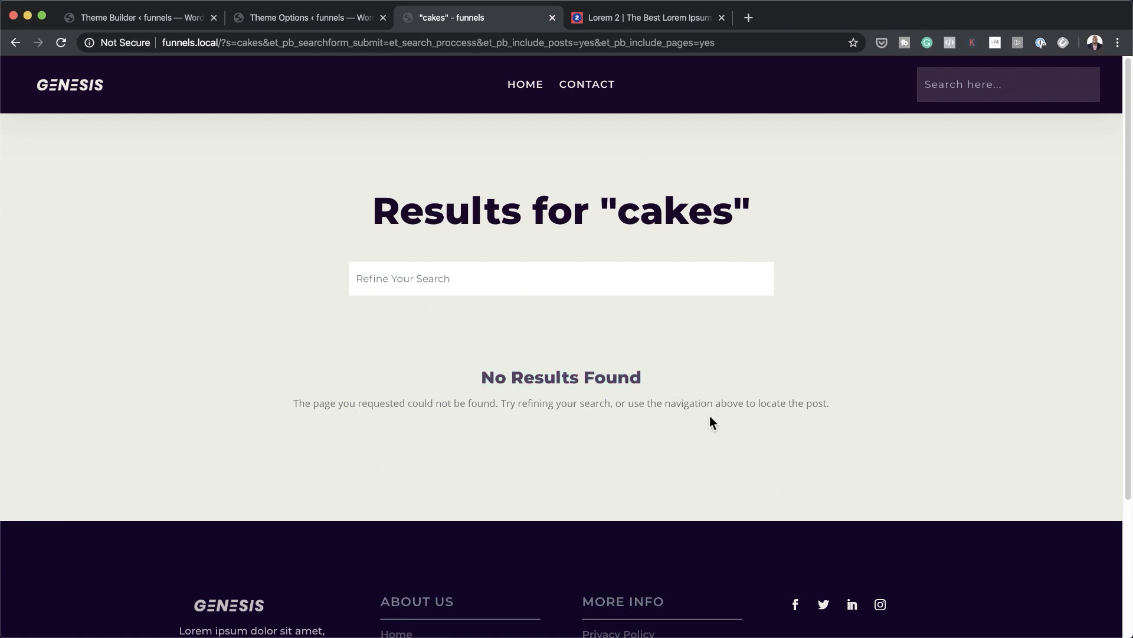
Return to the homepage through the header logo and load the nonexistent address funnels.local/rtrt to check the 404 template
{"action": "left_click", "coordinate": [98, 91]}
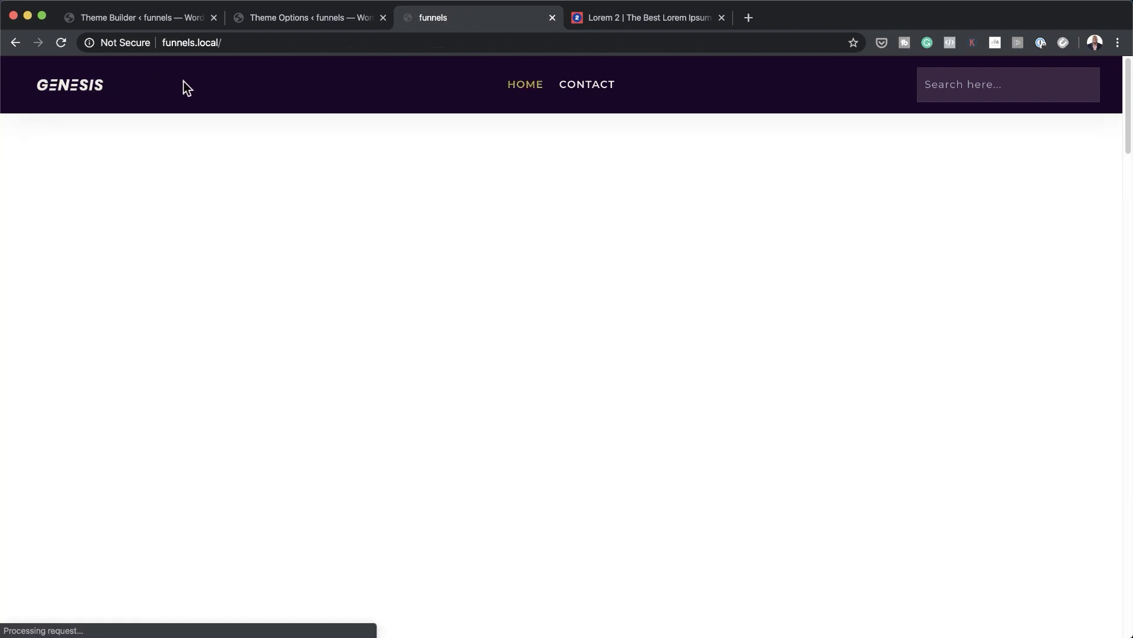
{"action": "left_click", "coordinate": [242, 42]}
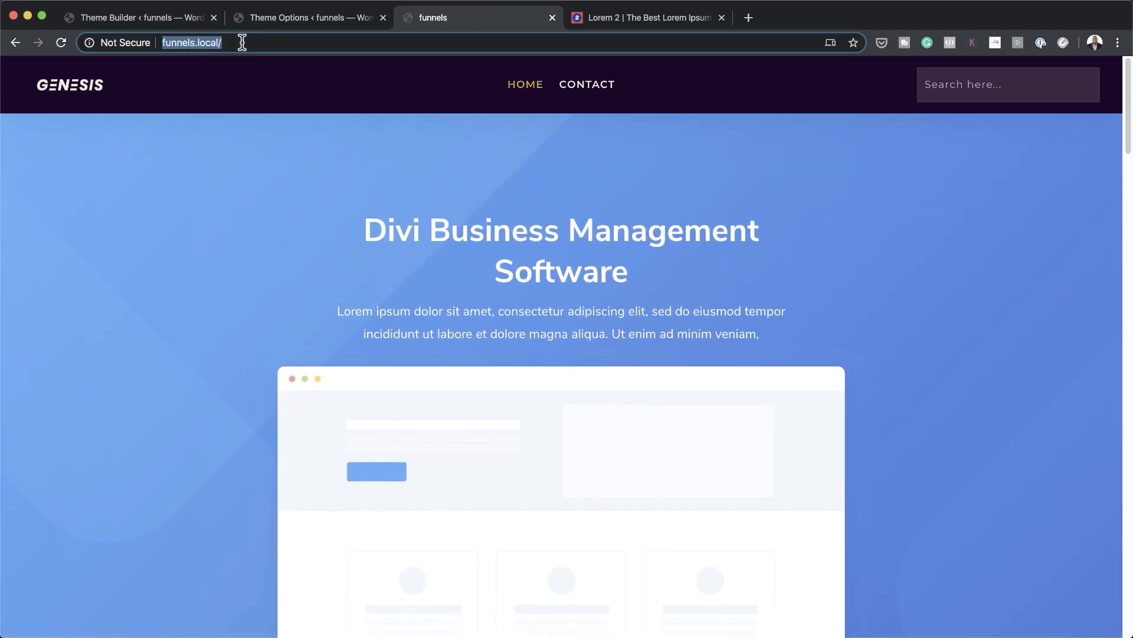
{"action": "left_click", "coordinate": [242, 42]}
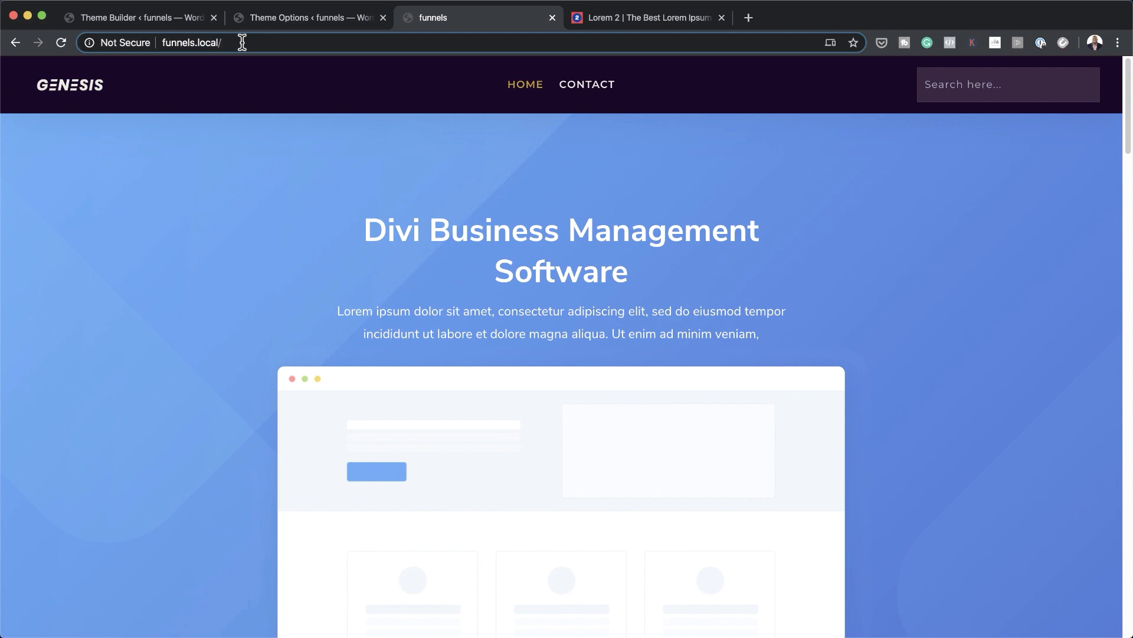
{"action": "type", "text": "rtrt"}
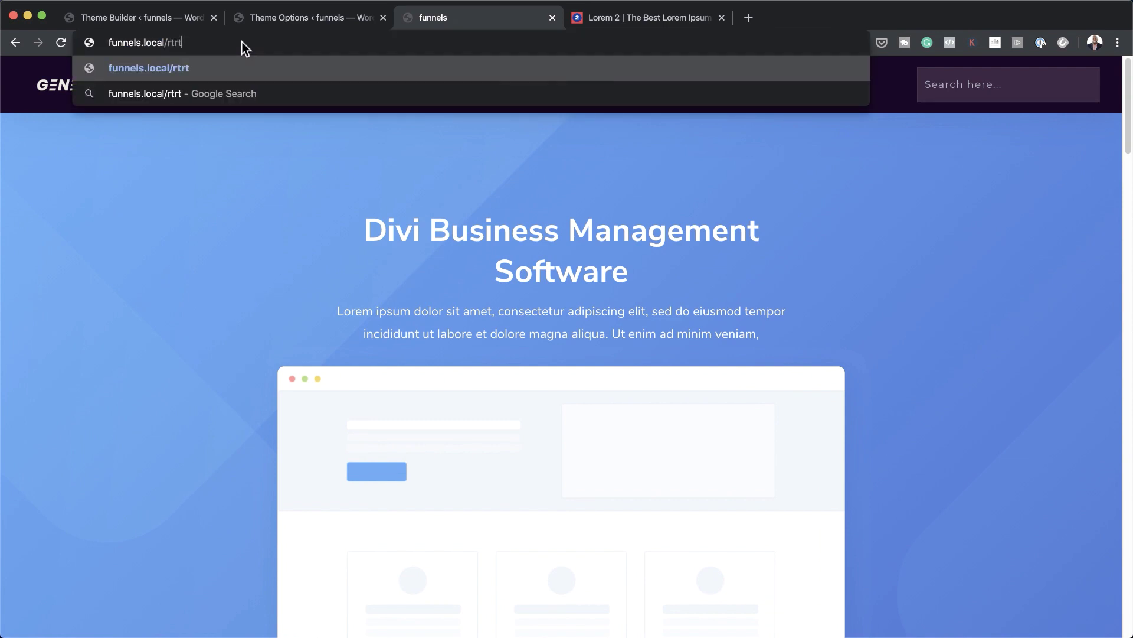
{"action": "key", "text": "Return"}
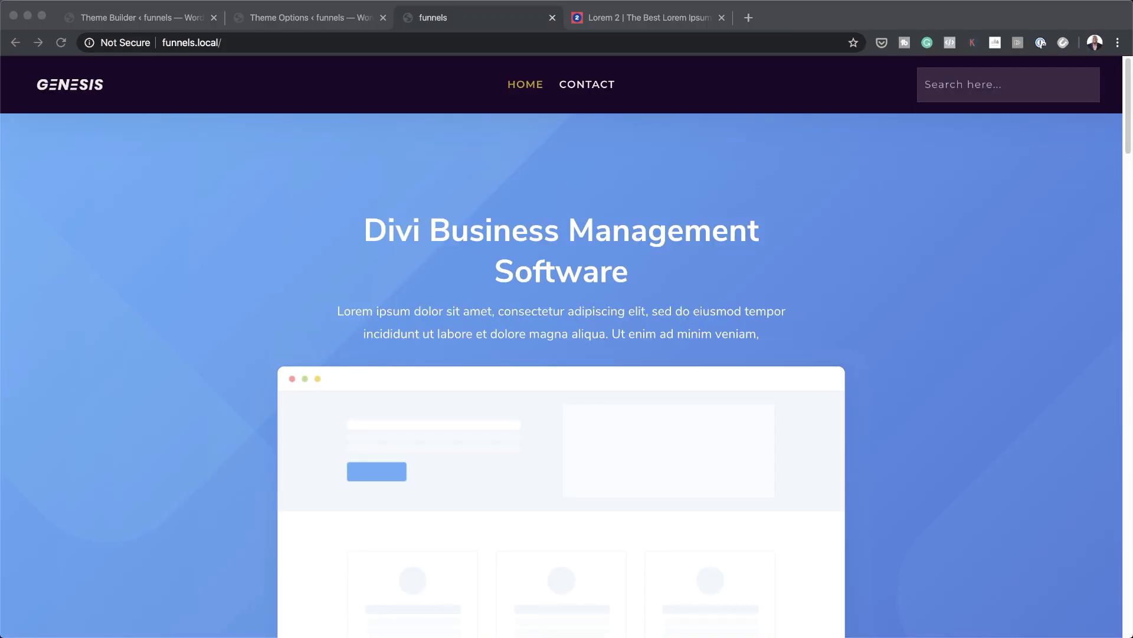
Log in at funnels.local/wp-admin with the saved username and password, and open the Divi Theme Builder
{"action": "left_click", "coordinate": [261, 41]}
{"action": "left_click", "coordinate": [248, 43]}
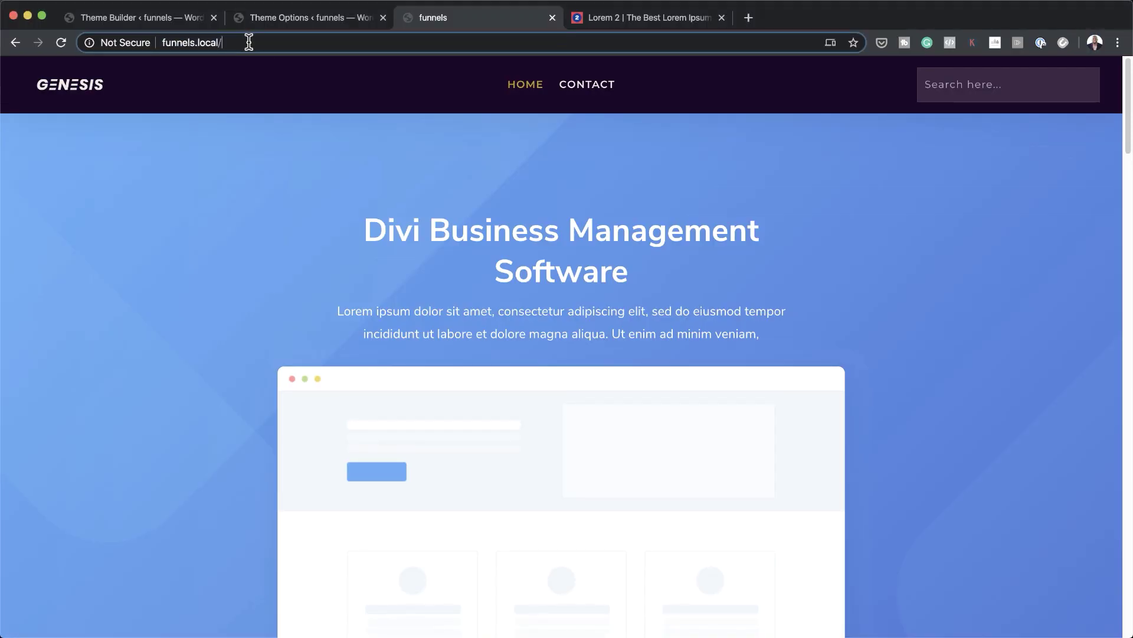
{"action": "type", "text": "wp-a"}
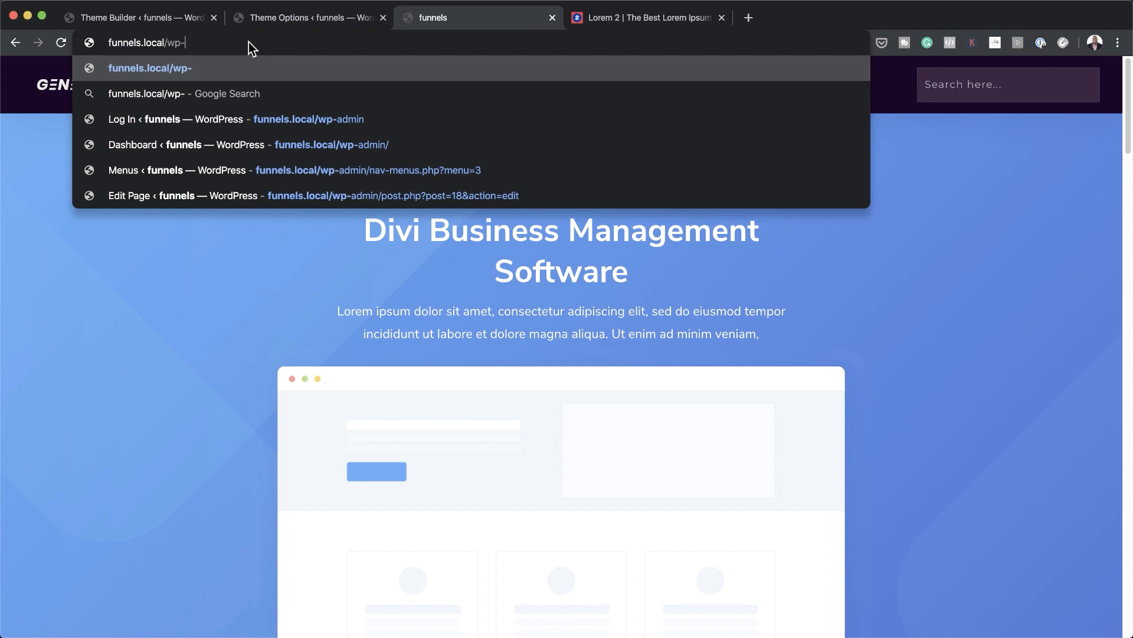
{"action": "left_click", "coordinate": [338, 121]}
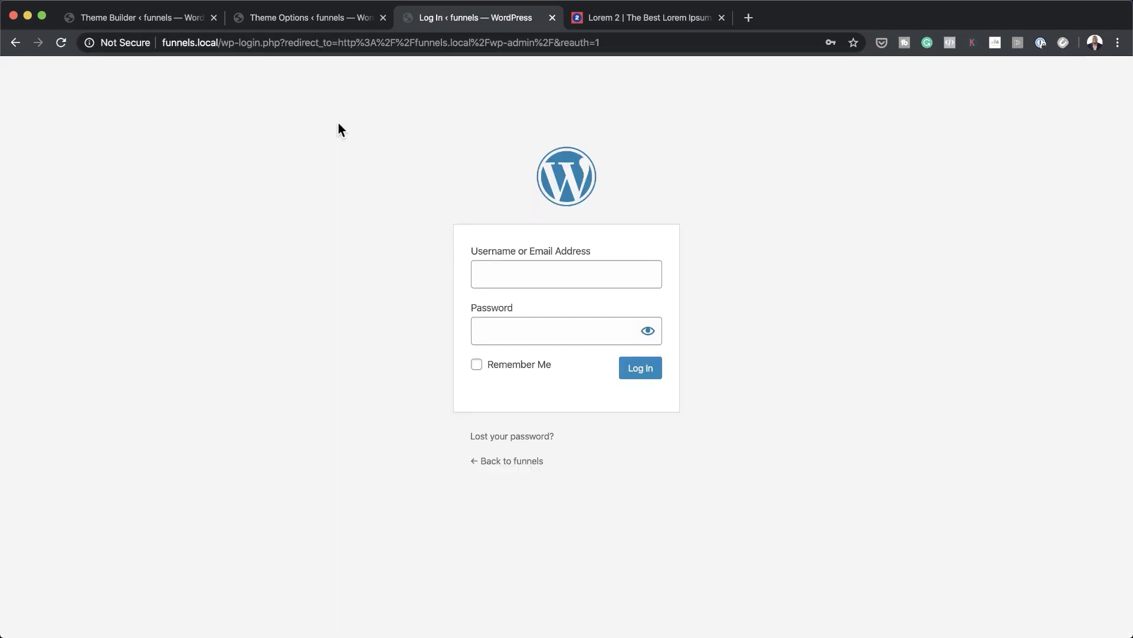
{"action": "left_click", "coordinate": [549, 281]}
{"action": "left_click", "coordinate": [548, 313]}
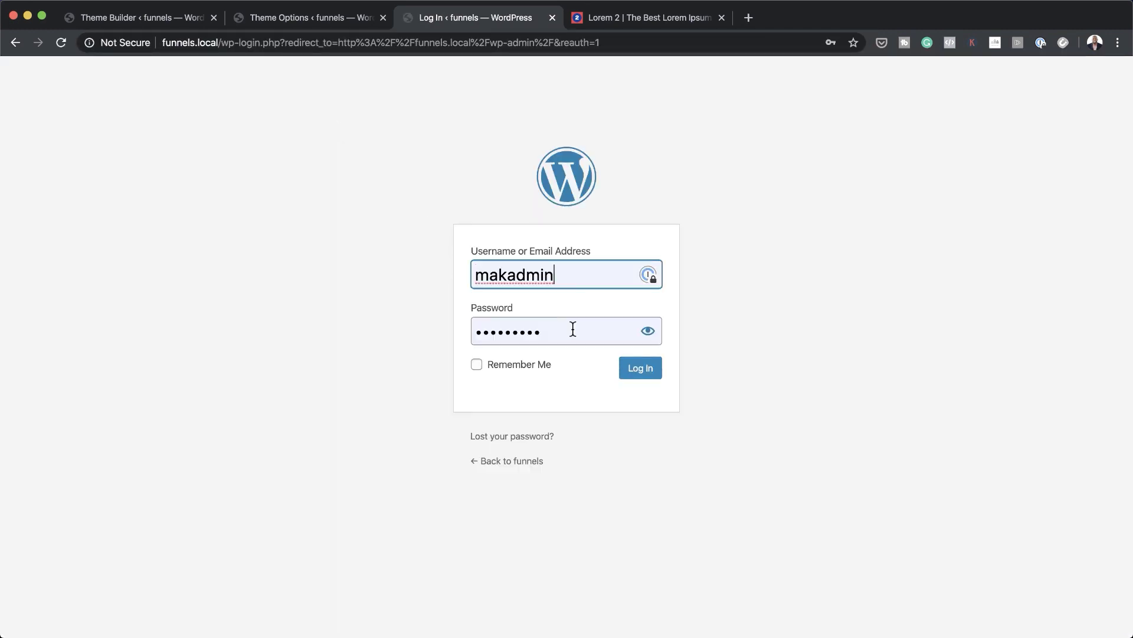
{"action": "left_click", "coordinate": [644, 370]}
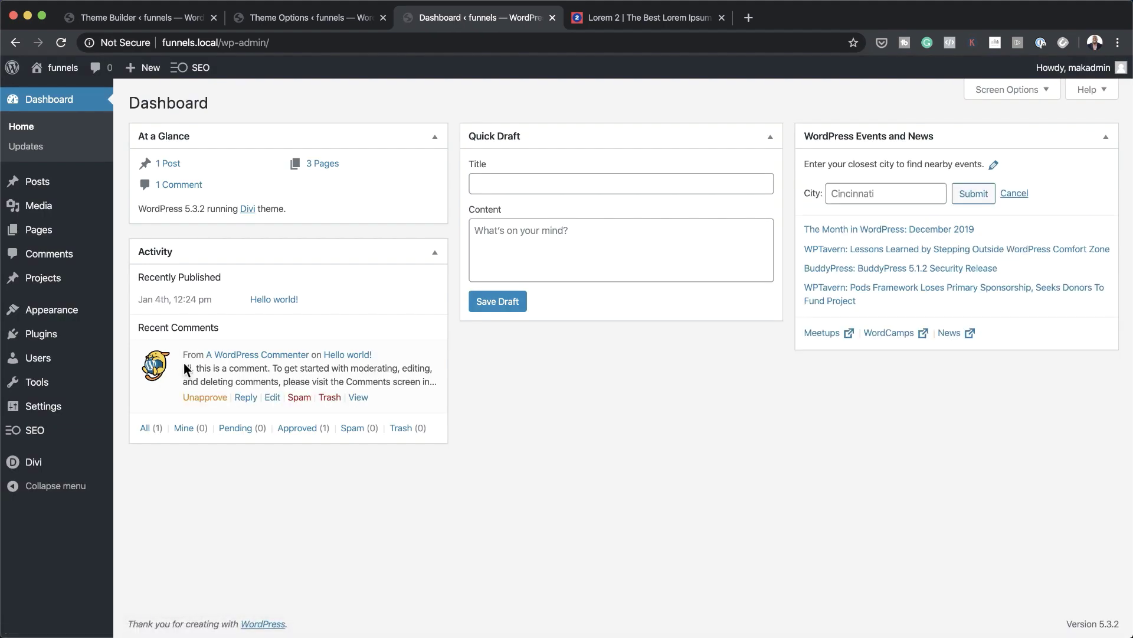
{"action": "mouse_move", "coordinate": [71, 463]}
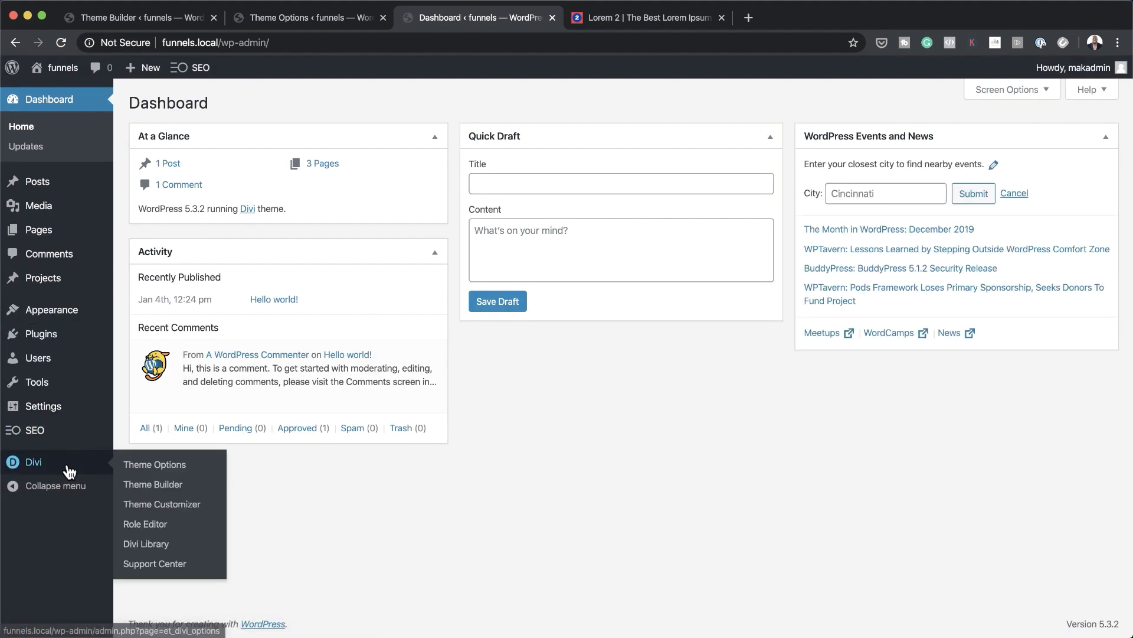
{"action": "left_click", "coordinate": [166, 489]}
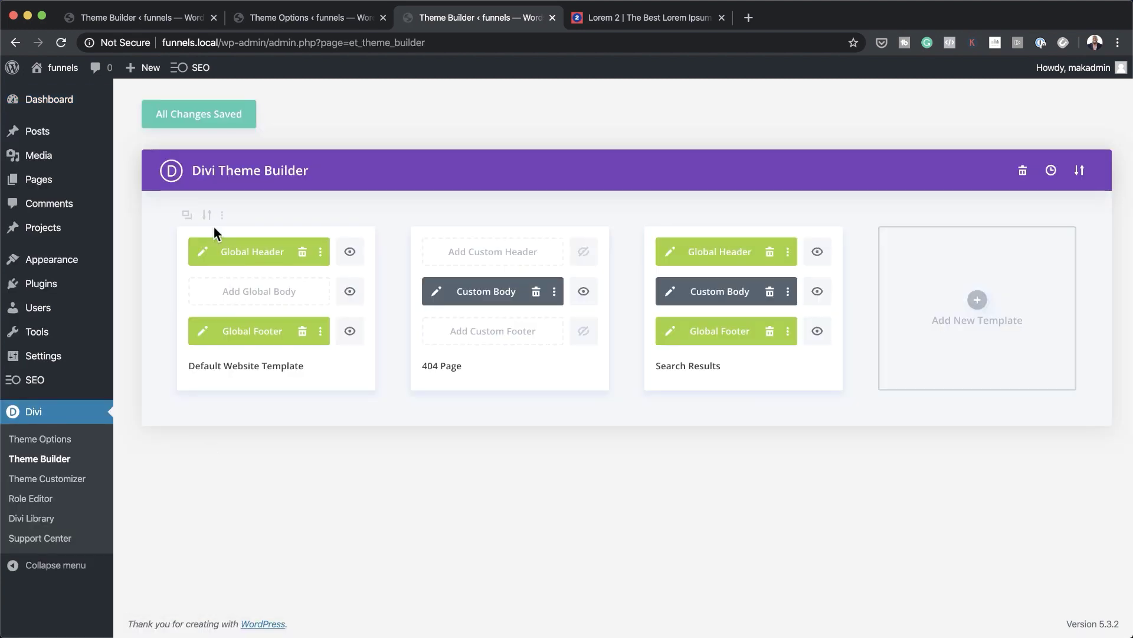
Try a grey #6b6b6b background on the Global Header section, and exit the header layout discarding the change
{"action": "left_click", "coordinate": [203, 254]}
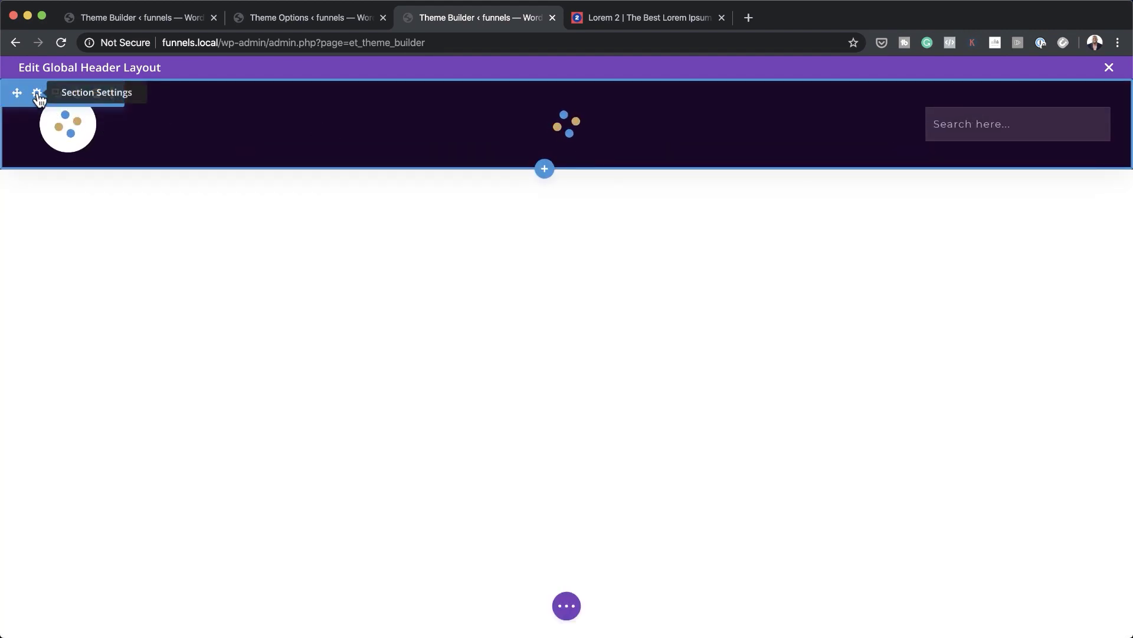
{"action": "left_click", "coordinate": [38, 99]}
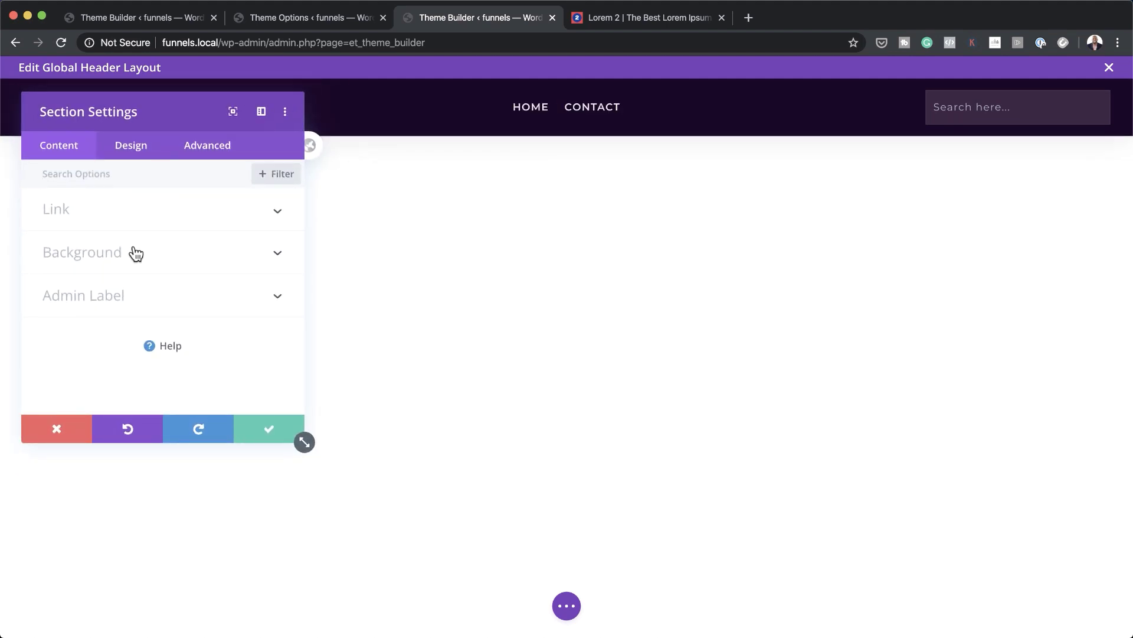
{"action": "left_click", "coordinate": [263, 113]}
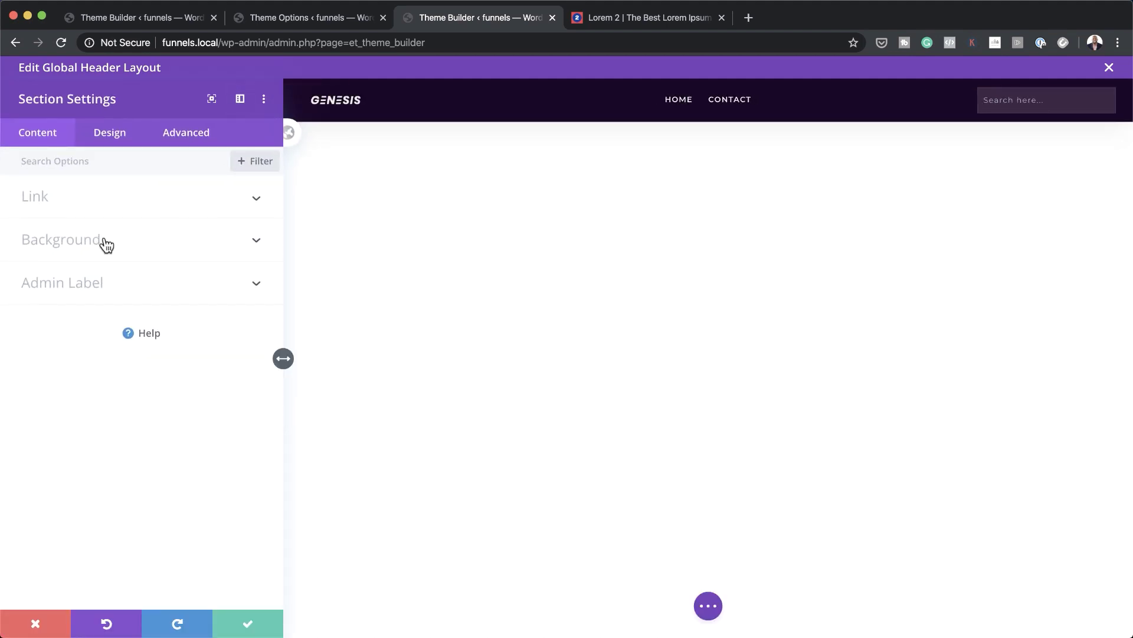
{"action": "left_click", "coordinate": [106, 243]}
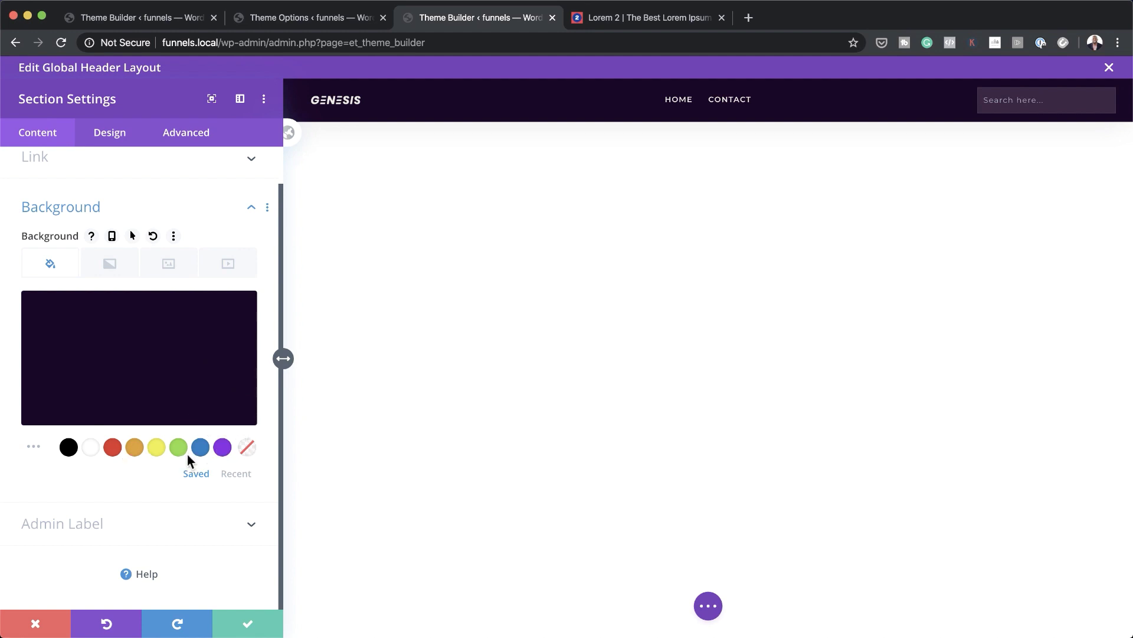
{"action": "left_click", "coordinate": [33, 448]}
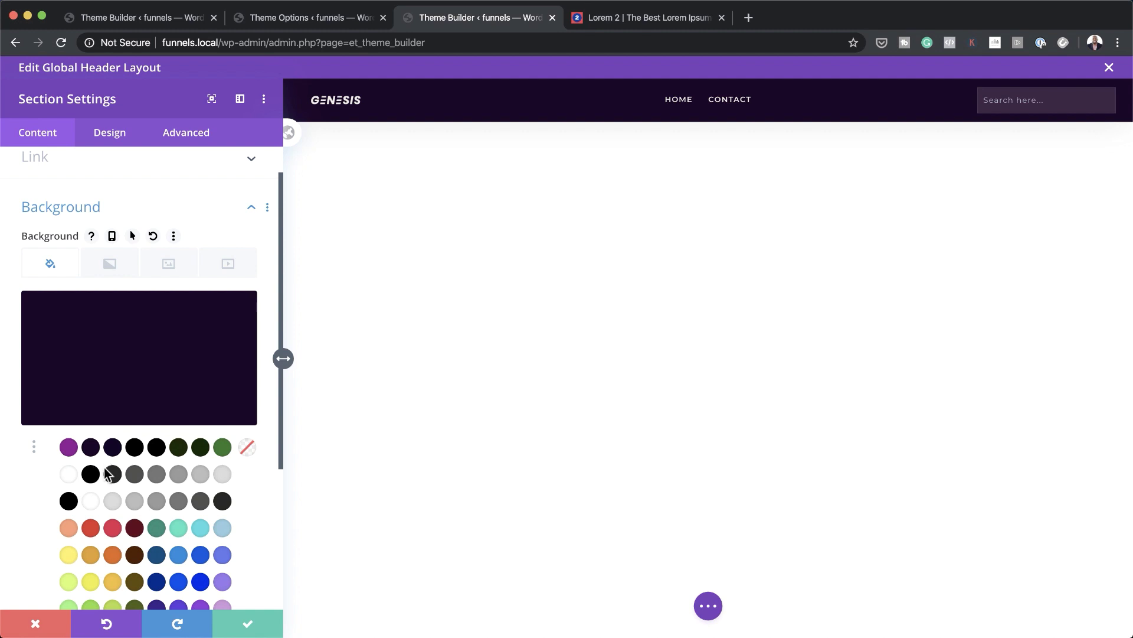
{"action": "scroll", "coordinate": [201, 513], "scroll_direction": "down", "scroll_amount": 1}
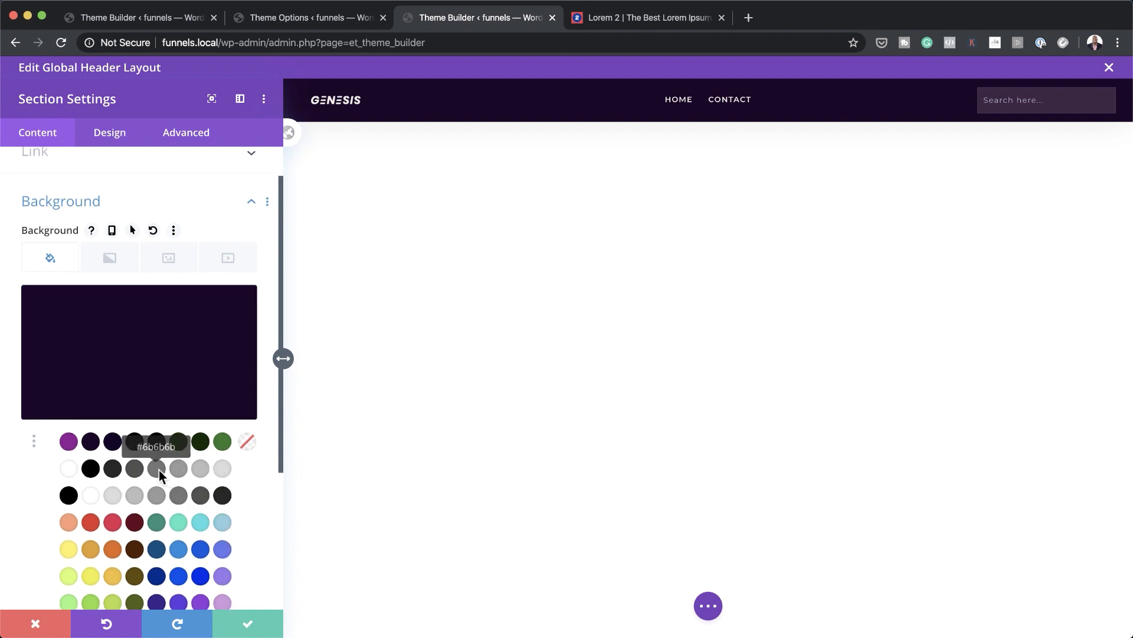
{"action": "left_click", "coordinate": [157, 469]}
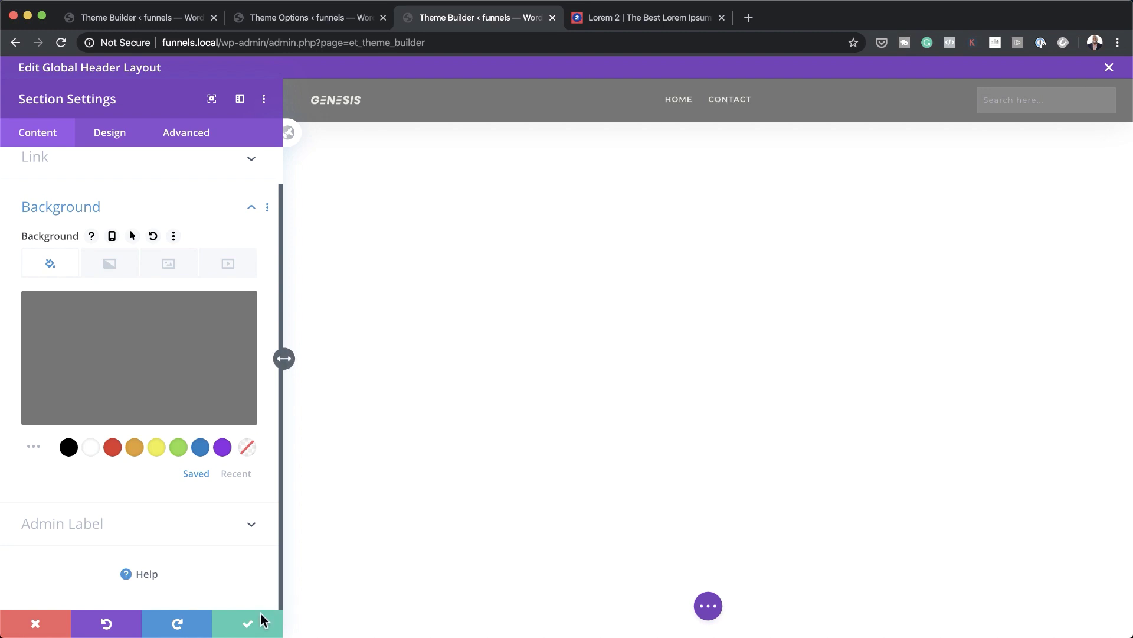
{"action": "left_click", "coordinate": [248, 626]}
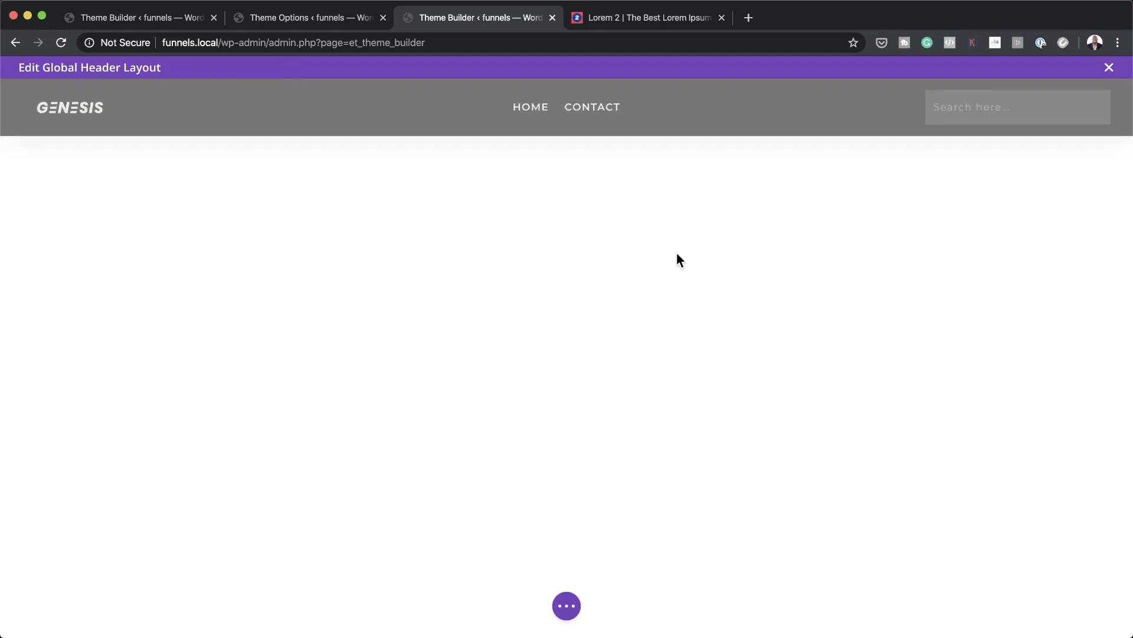
{"action": "left_click", "coordinate": [1110, 68]}
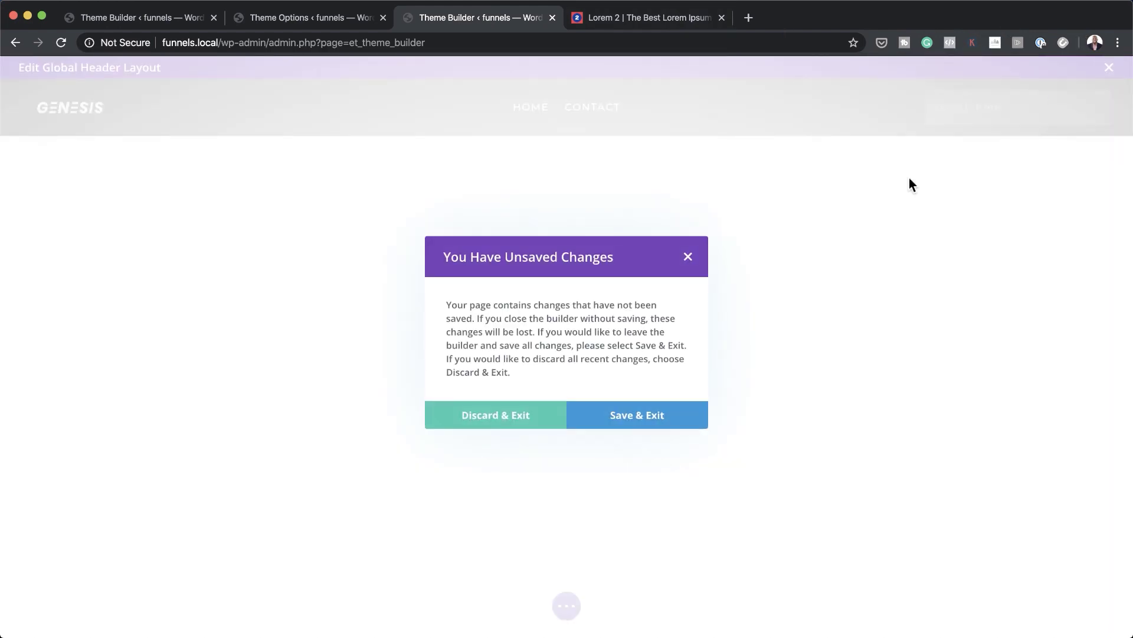
{"action": "left_click", "coordinate": [530, 421]}
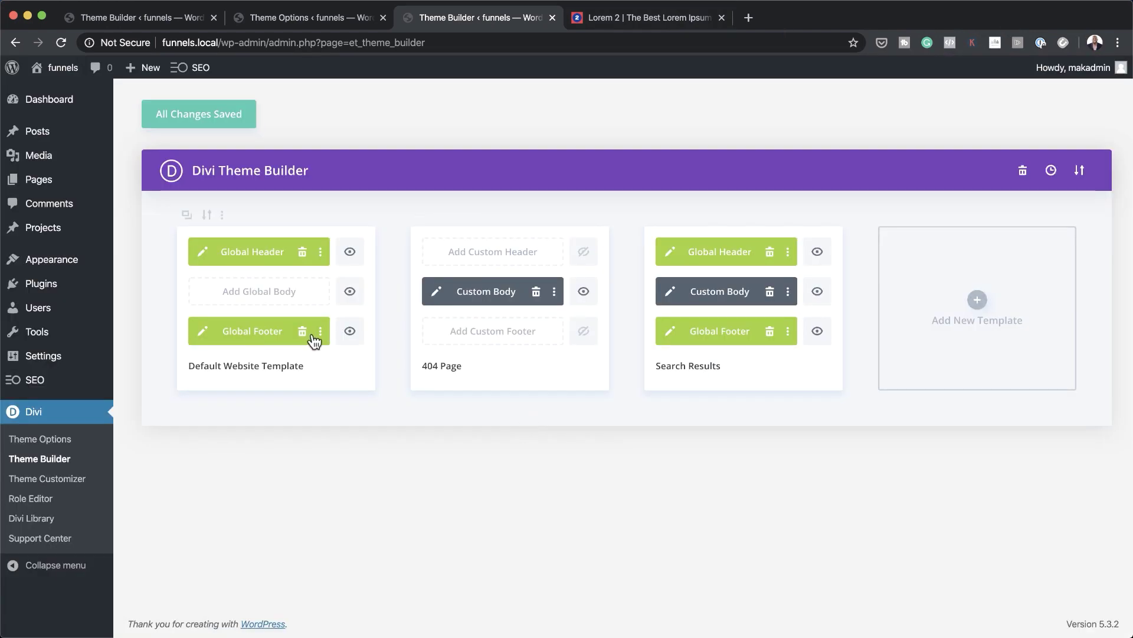
Open the Global Footer layout and its About Us links text module, and inspect the link settings of Home
{"action": "left_click", "coordinate": [205, 333]}
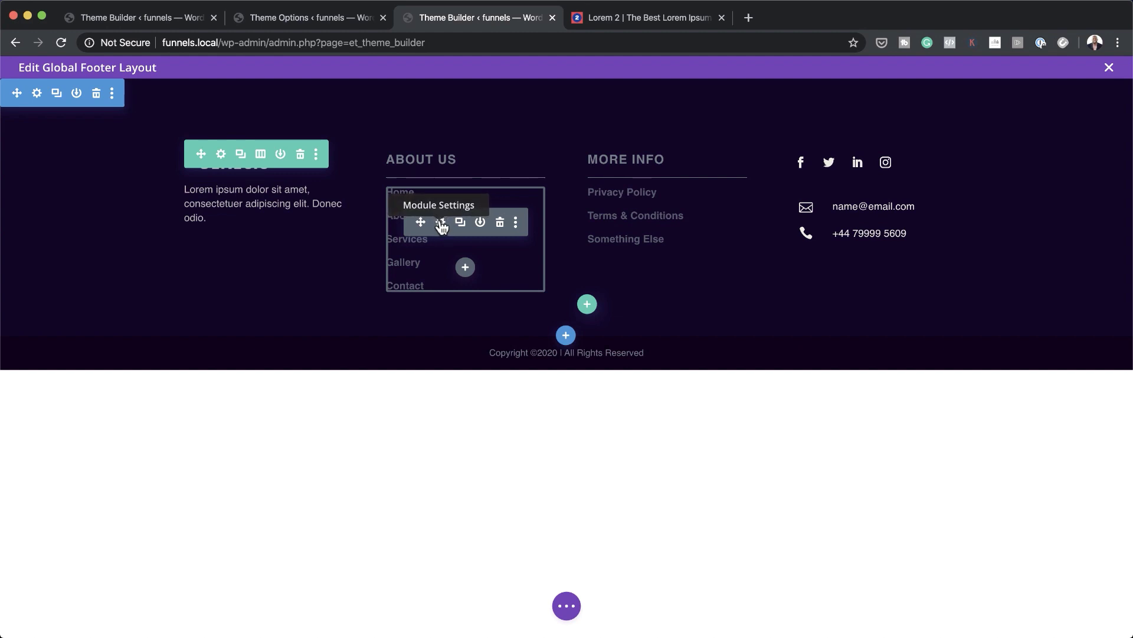
{"action": "left_click", "coordinate": [441, 225]}
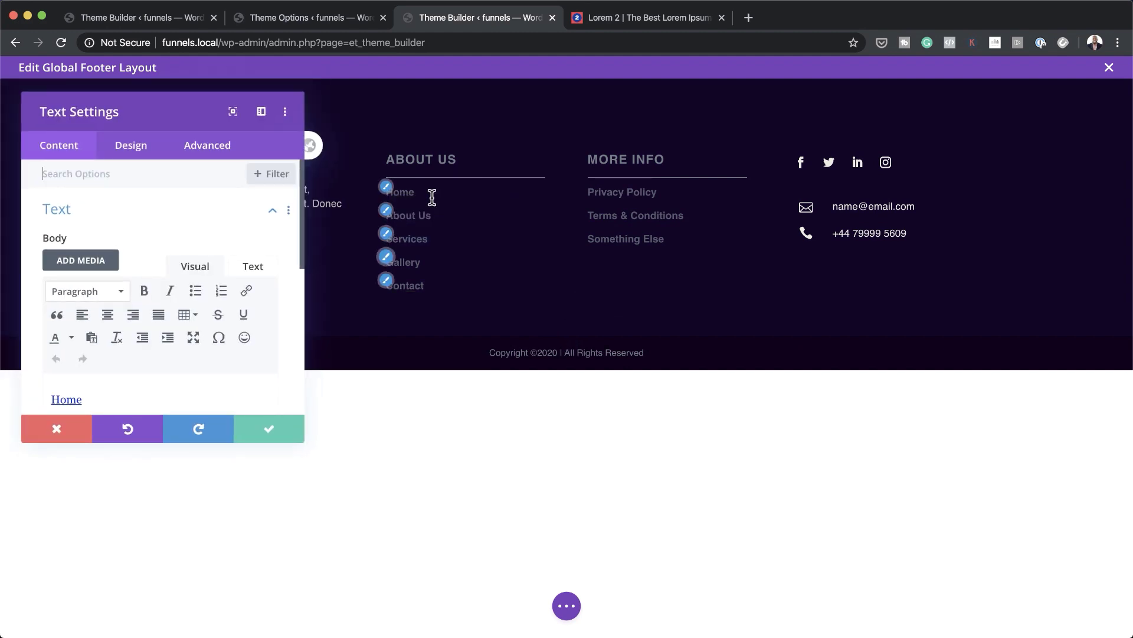
{"action": "left_click", "coordinate": [262, 112]}
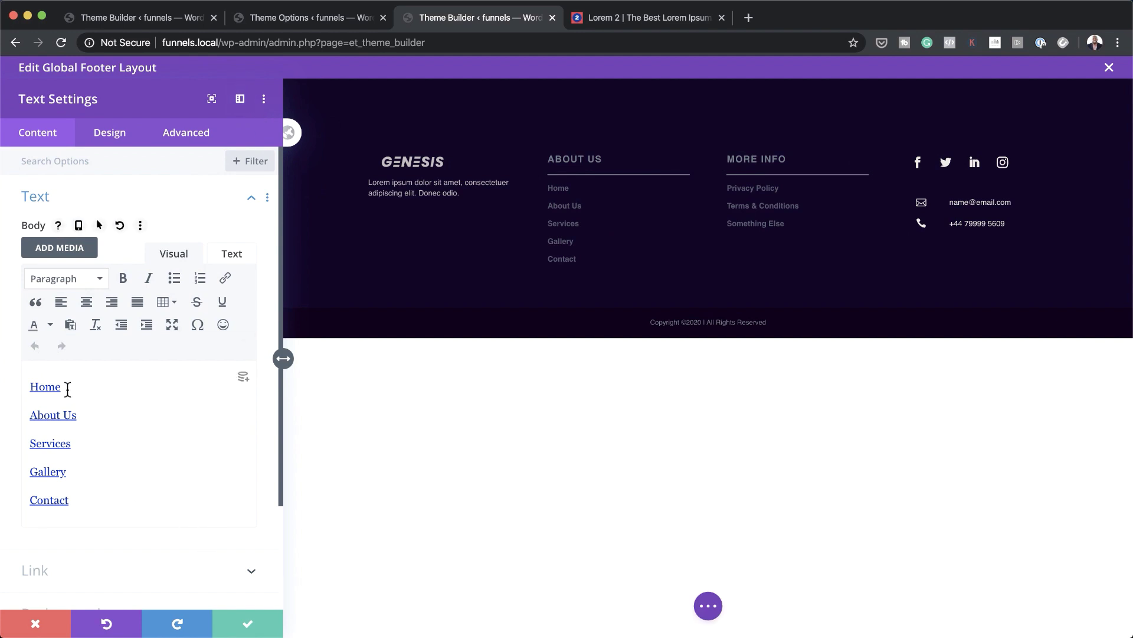
{"action": "left_click_drag", "start_coordinate": [67, 389], "coordinate": [30, 389]}
{"action": "left_click", "coordinate": [224, 278]}
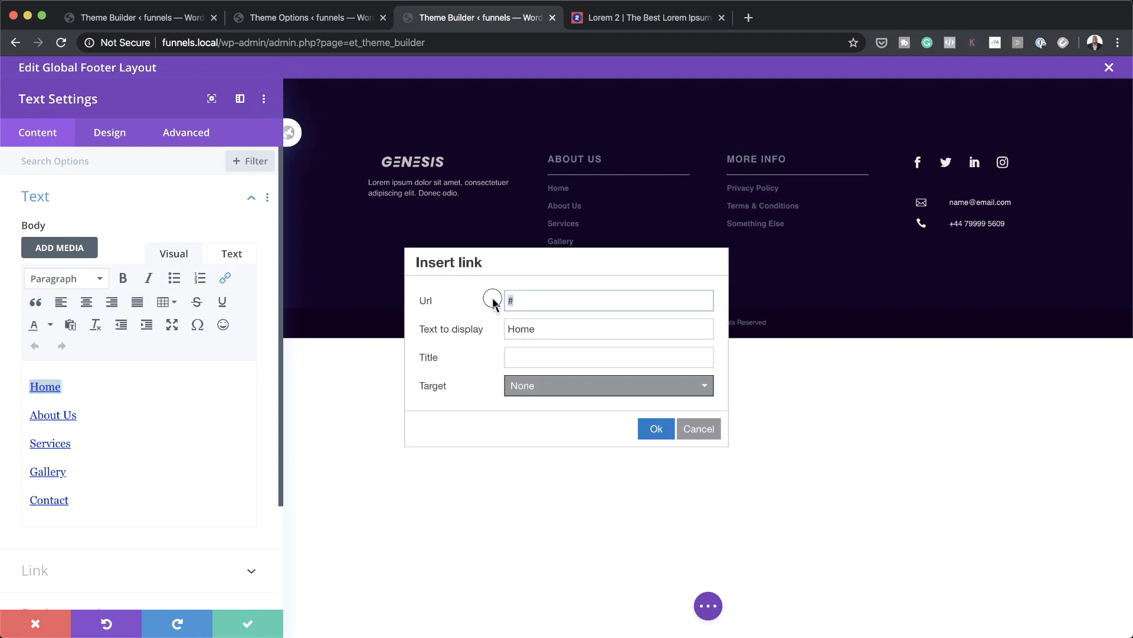
{"action": "left_click", "coordinate": [662, 436]}
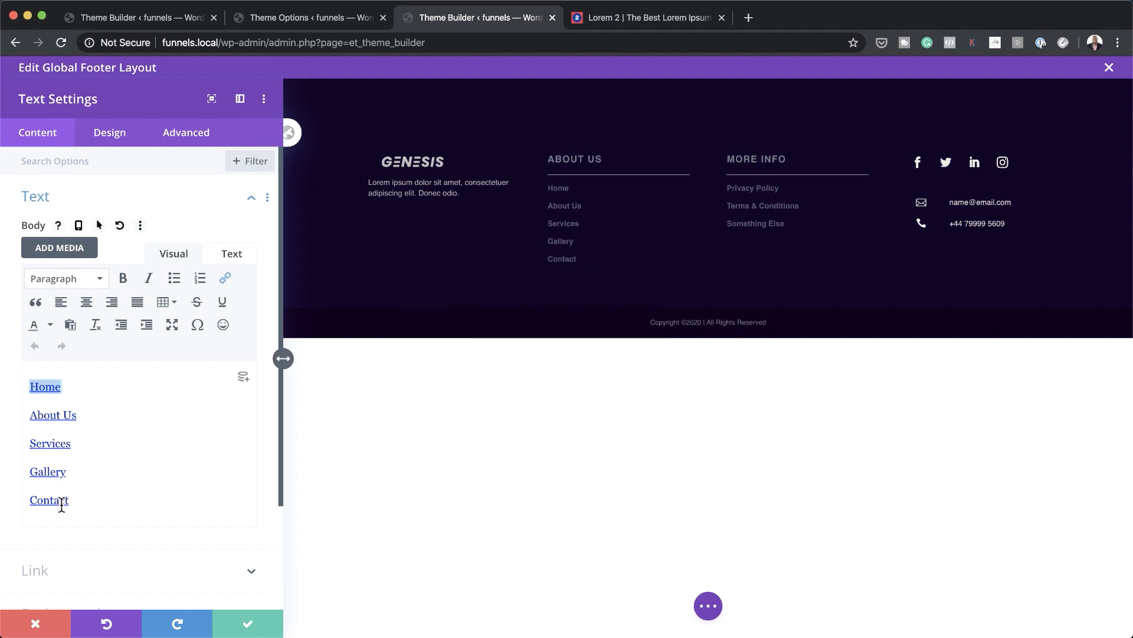
Rename the Gallery link in the footer's About Us list to Portfolio, and save the footer layout
{"action": "double_click", "coordinate": [74, 444]}
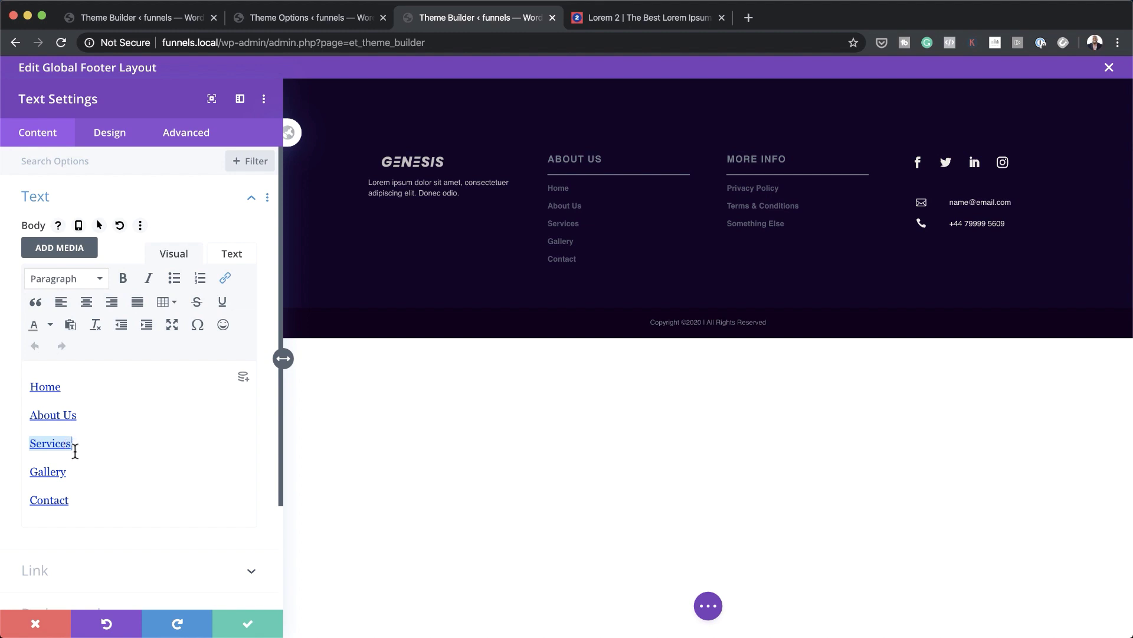
{"action": "left_click_drag", "start_coordinate": [67, 475], "coordinate": [30, 474]}
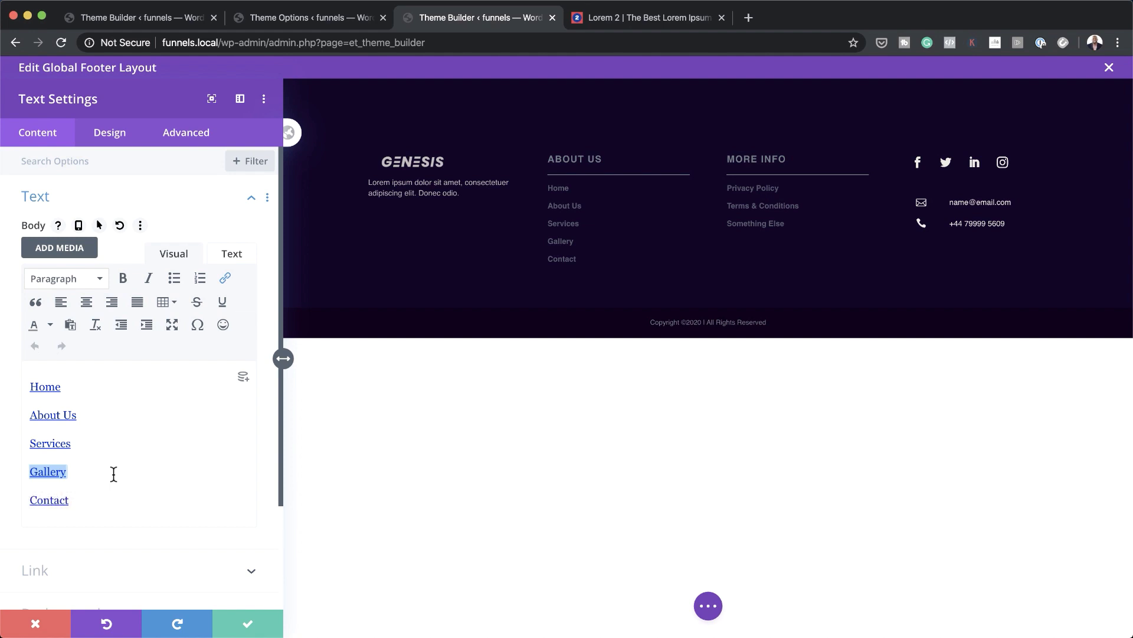
{"action": "type", "text": "Portfolio"}
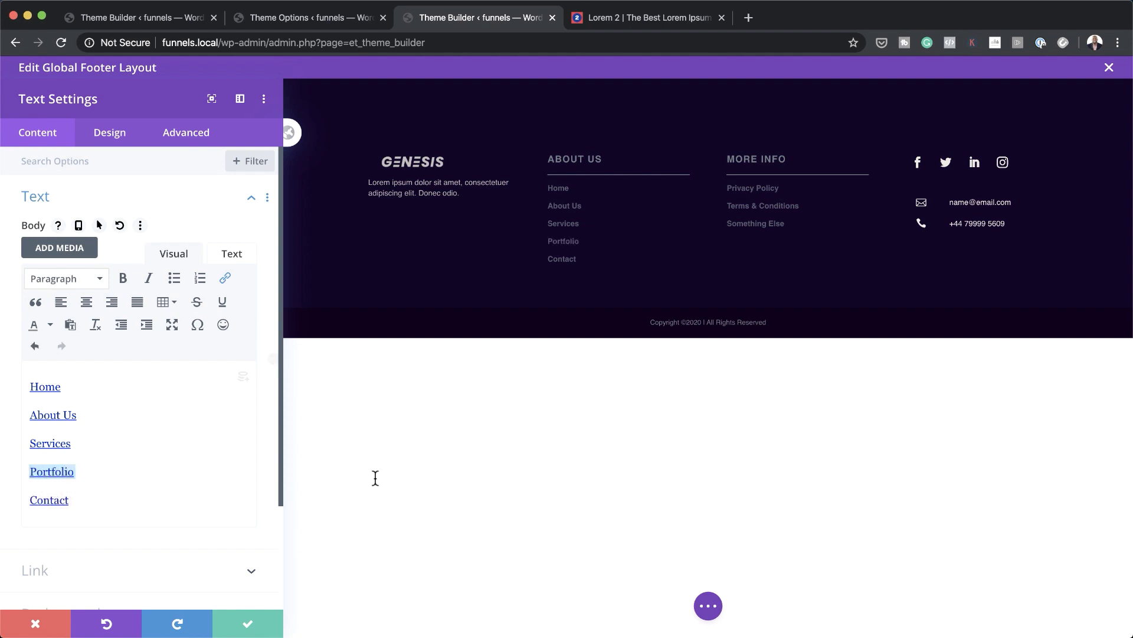
{"action": "left_click", "coordinate": [252, 629]}
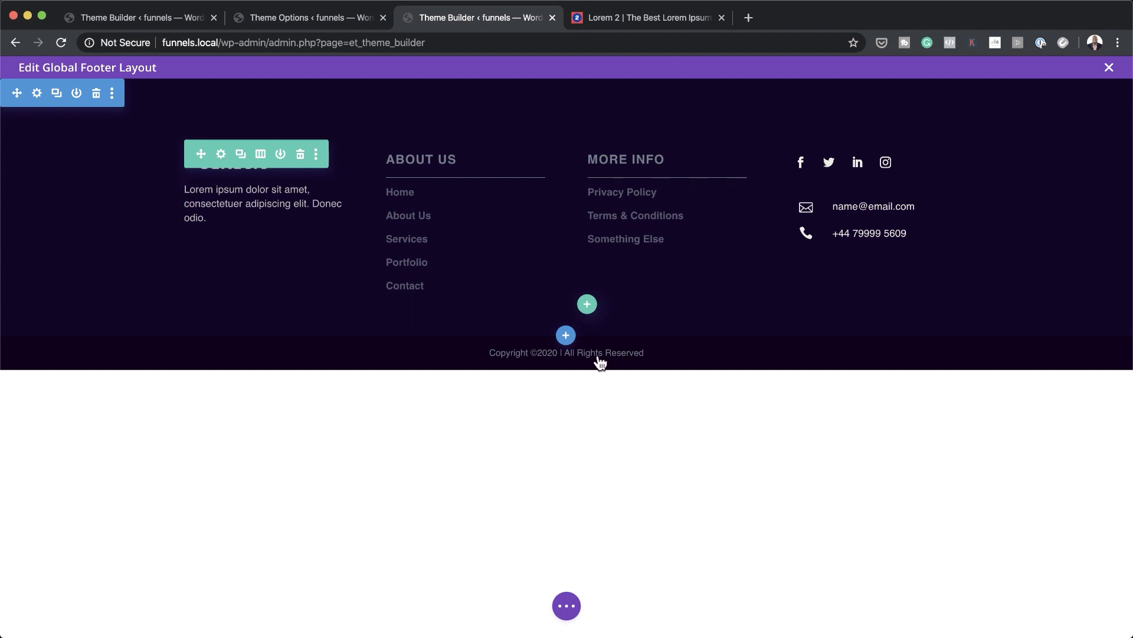
{"action": "left_click", "coordinate": [567, 606]}
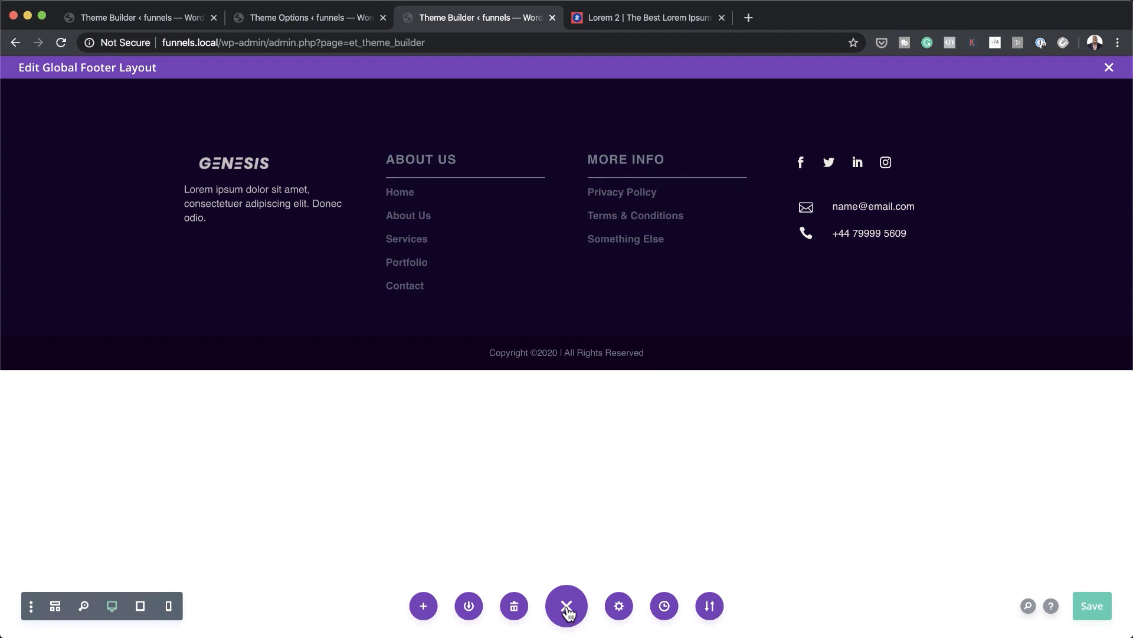
{"action": "key", "text": "super+s"}
Open the footer logo's image settings from the wireframe view and switch back to the desktop view
{"action": "left_click", "coordinate": [57, 608]}
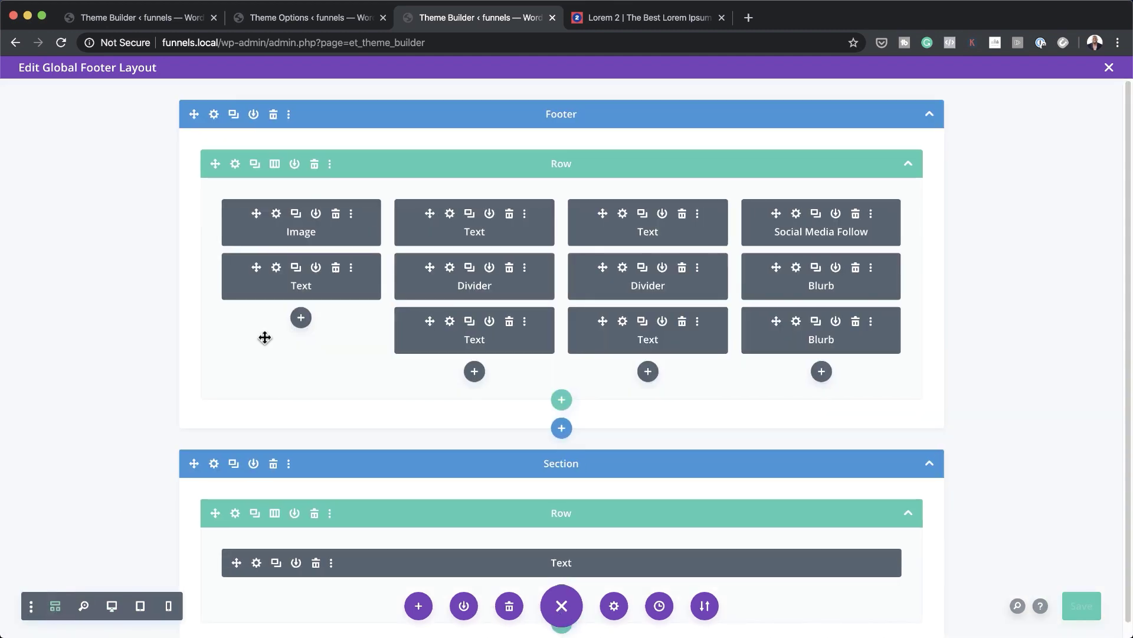
{"action": "left_click", "coordinate": [276, 214]}
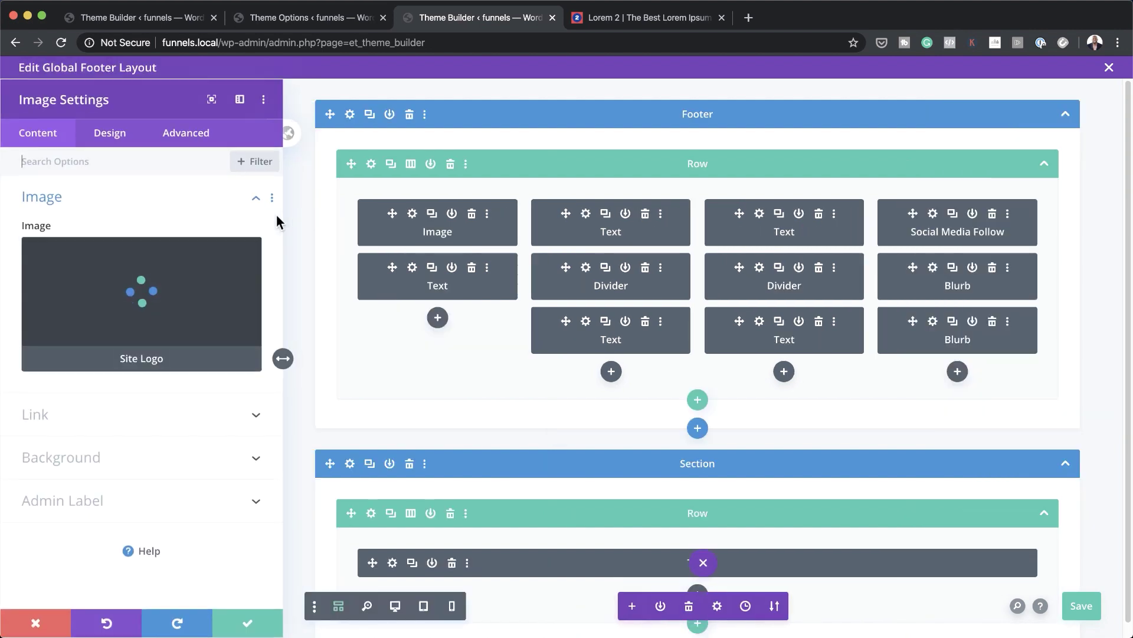
{"action": "left_click", "coordinate": [395, 606]}
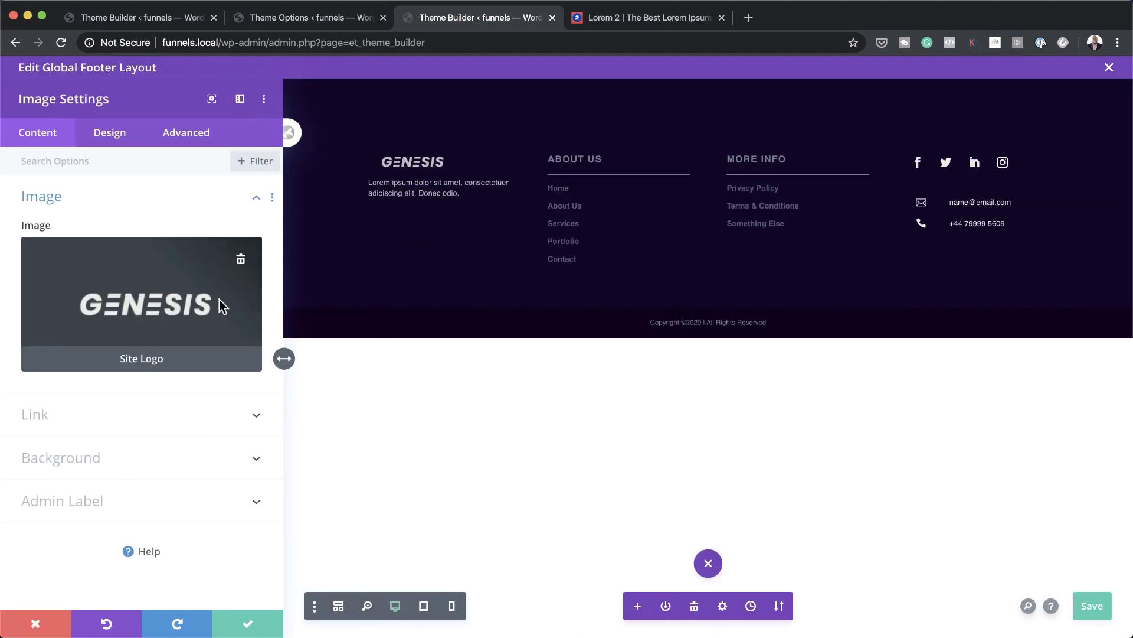
Try centre and right alignment on the footer logo image, return it to left alignment, and close its settings
{"action": "left_click", "coordinate": [114, 142]}
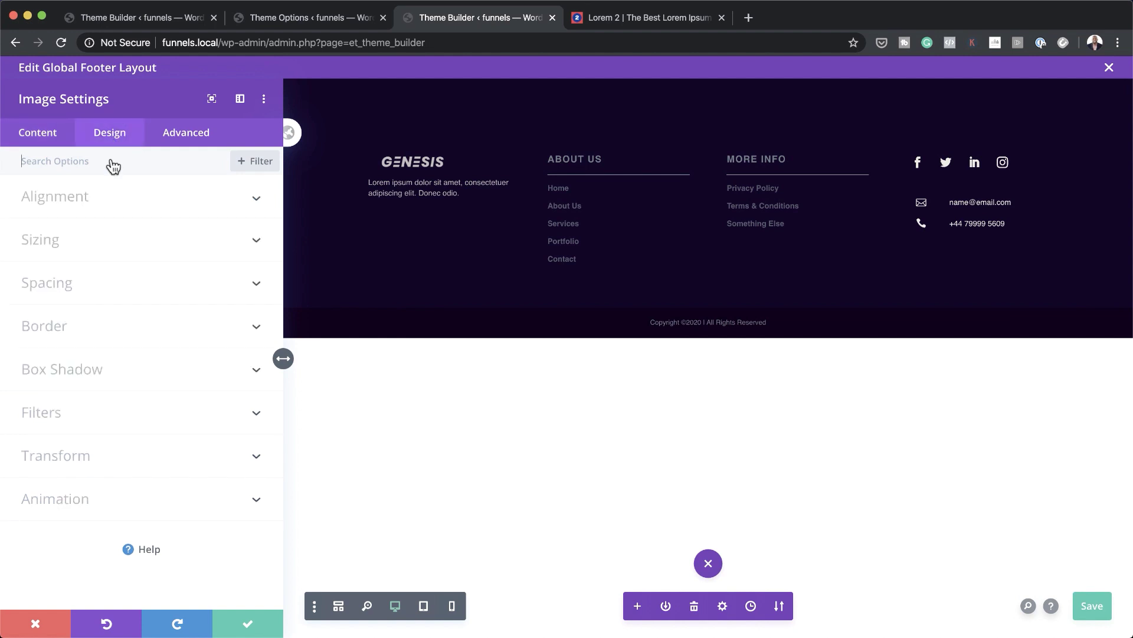
{"action": "left_click", "coordinate": [74, 196]}
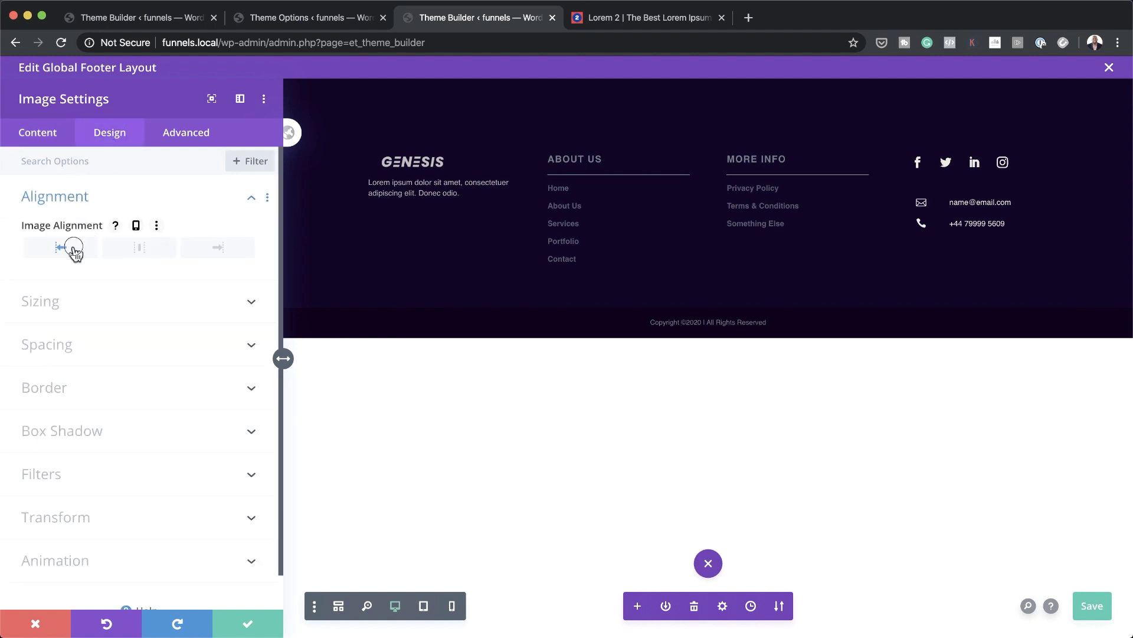
{"action": "left_click", "coordinate": [140, 248]}
{"action": "left_click", "coordinate": [217, 248]}
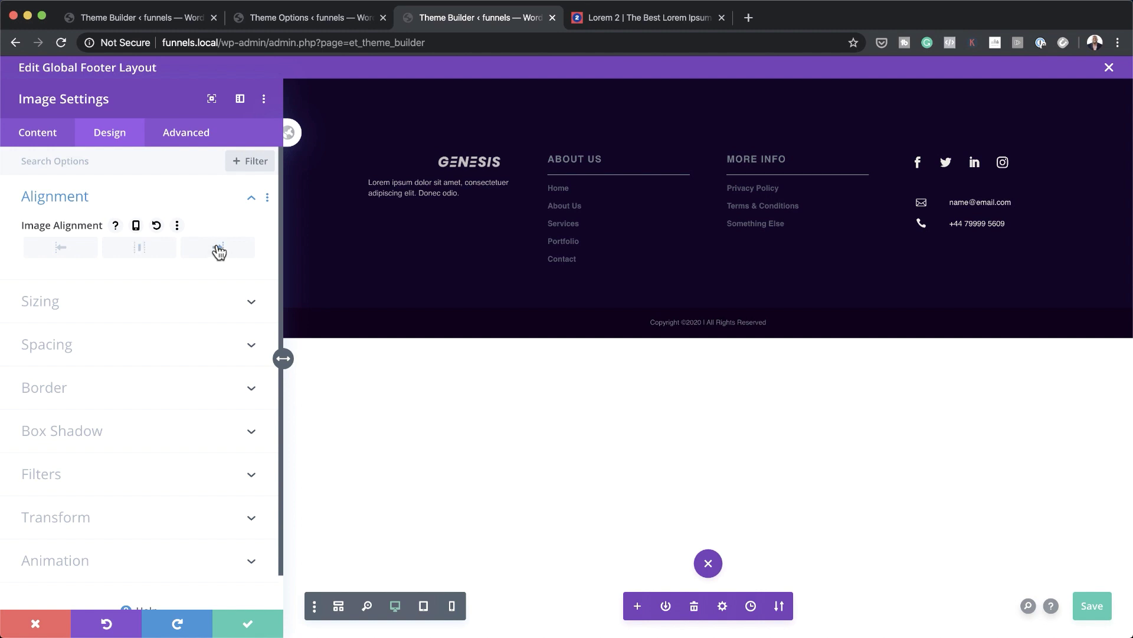
{"action": "left_click", "coordinate": [145, 249]}
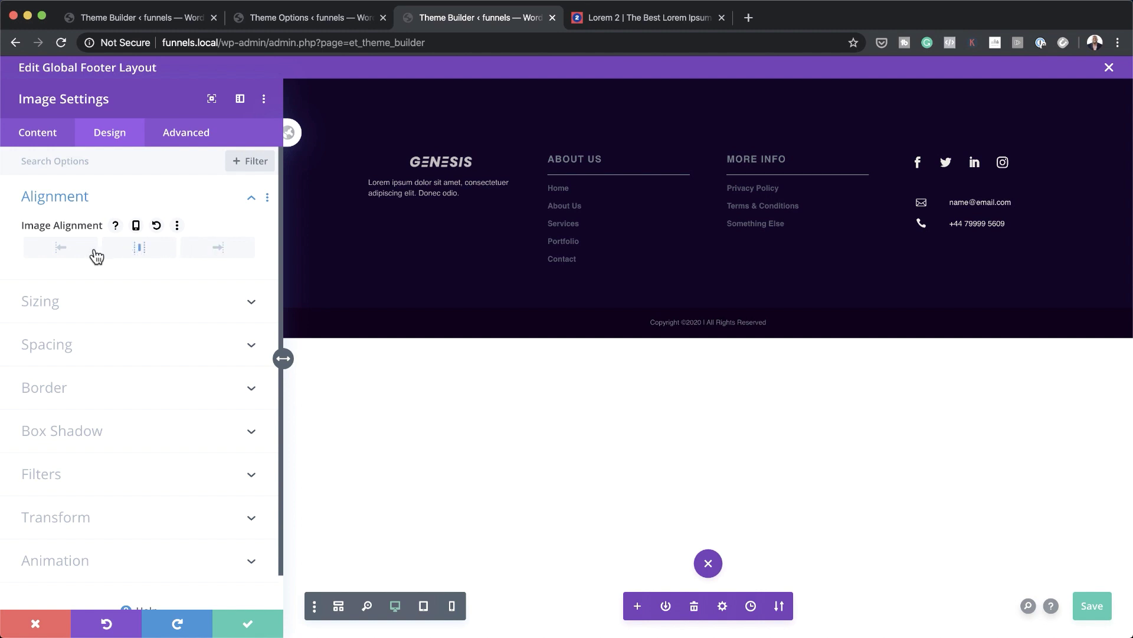
{"action": "left_click", "coordinate": [73, 253]}
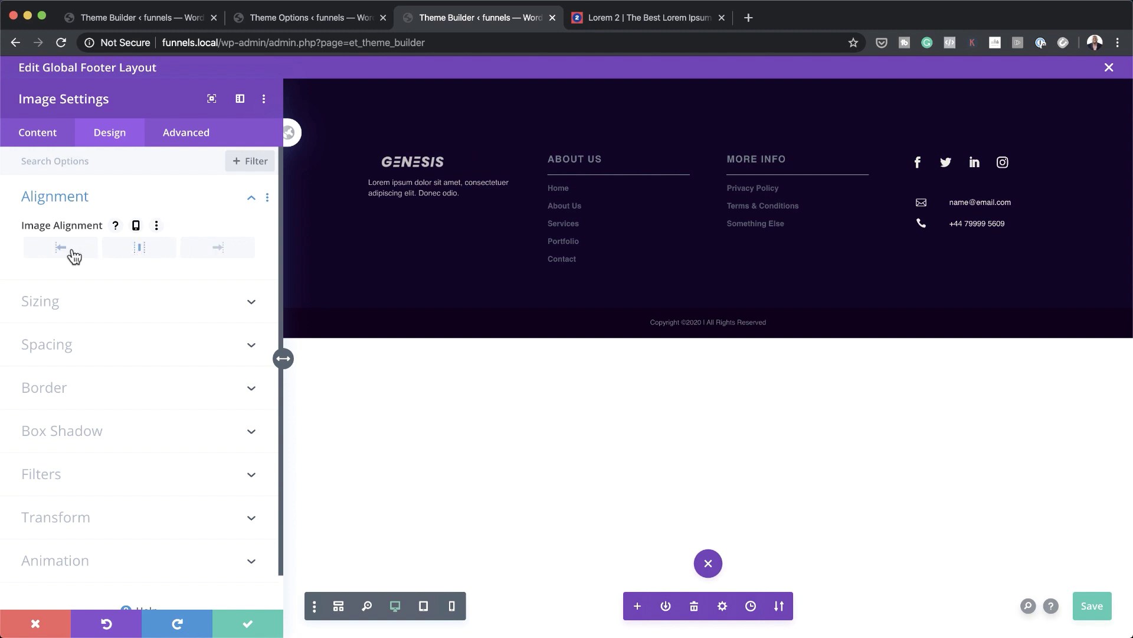
{"action": "left_click", "coordinate": [251, 627]}
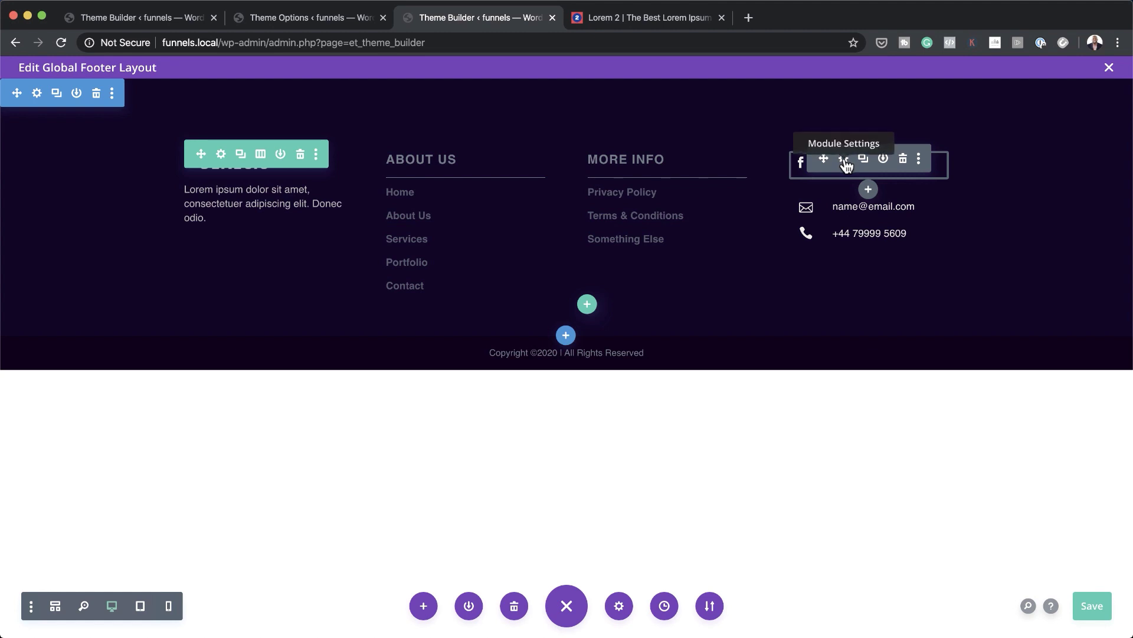
Open the footer's social media follow module and inspect the account link URL settings of Facebook and Twitter
{"action": "left_click", "coordinate": [844, 159]}
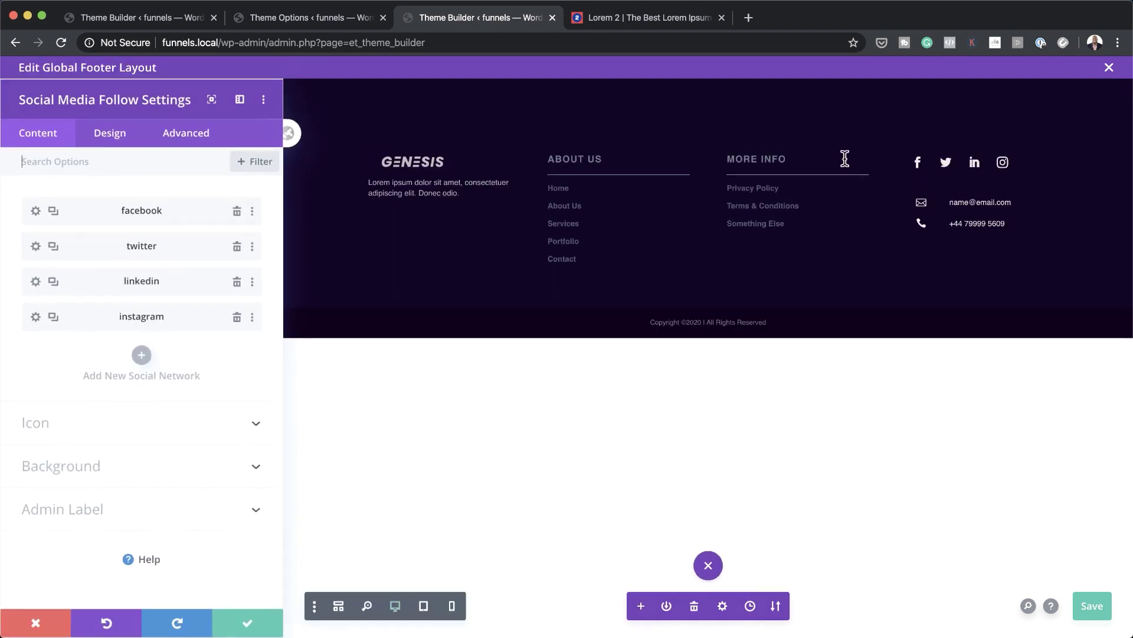
{"action": "left_click", "coordinate": [35, 211]}
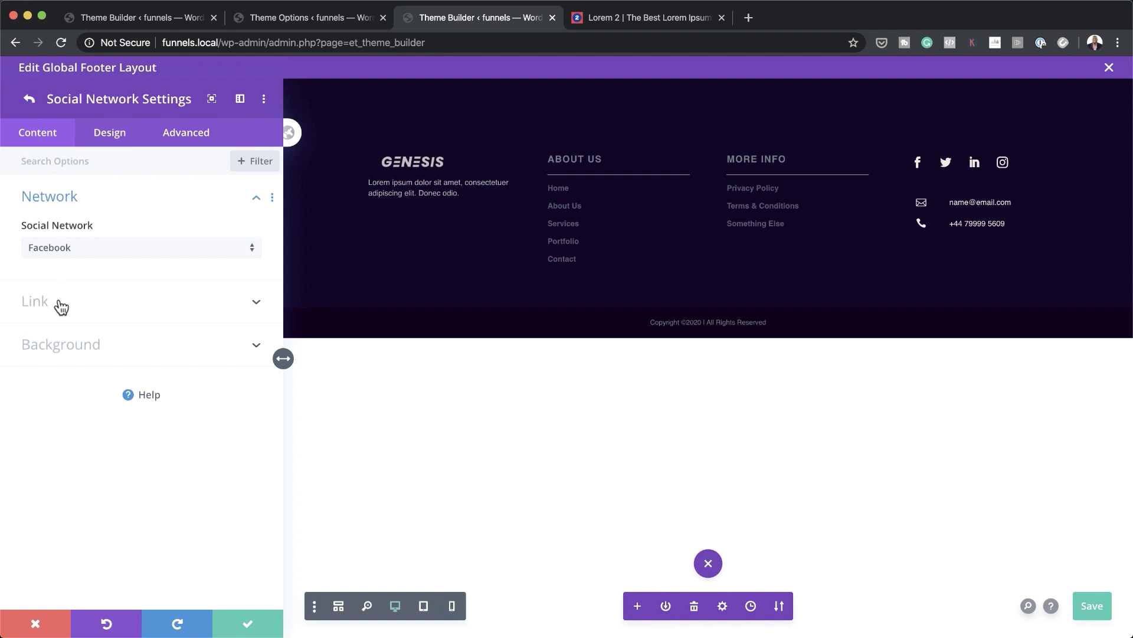
{"action": "left_click", "coordinate": [59, 306]}
{"action": "left_click", "coordinate": [55, 300]}
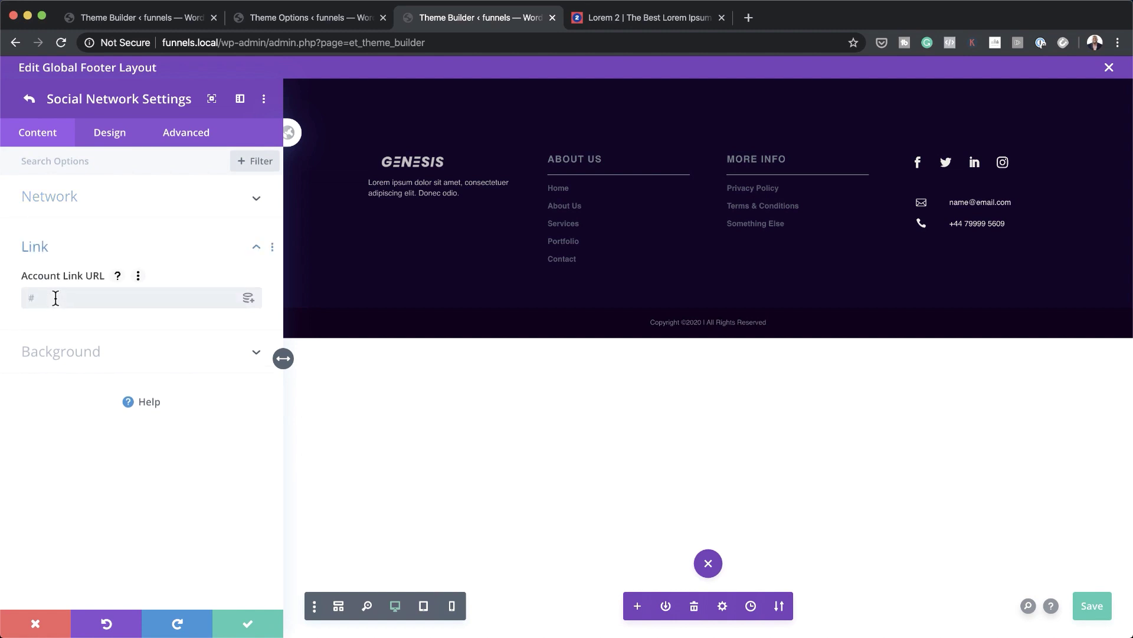
{"action": "left_click", "coordinate": [29, 98]}
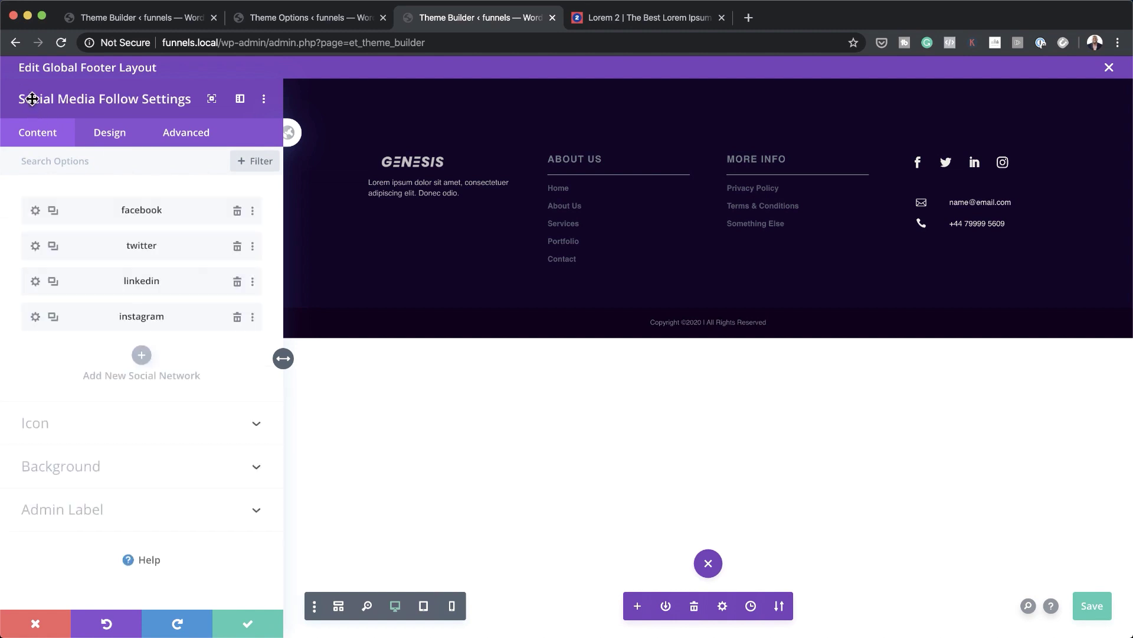
{"action": "left_click", "coordinate": [36, 245]}
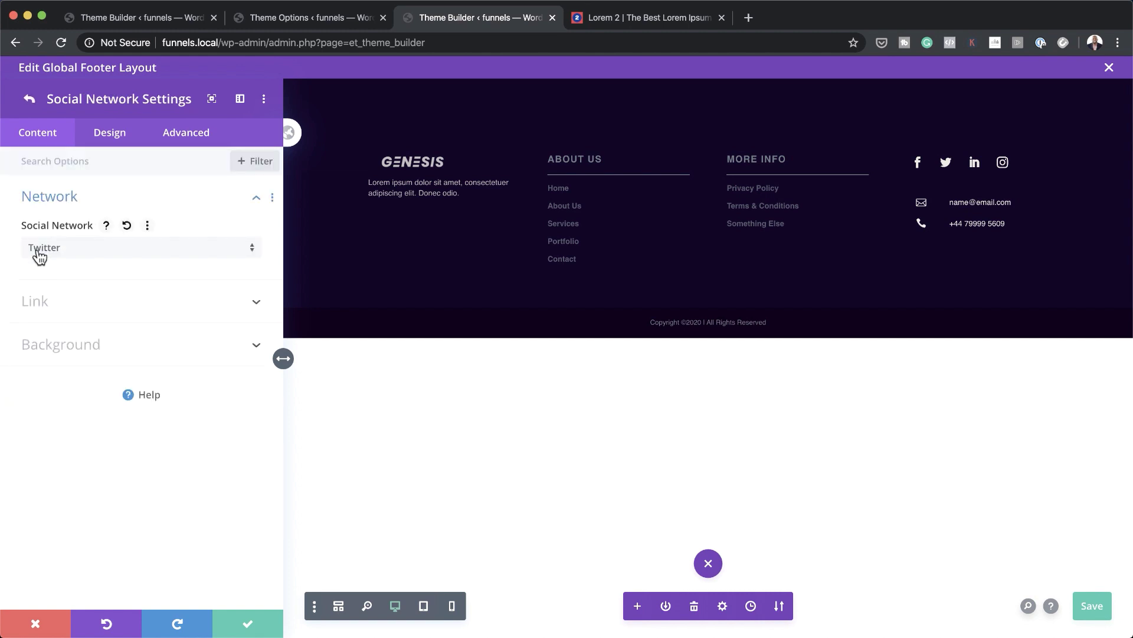
{"action": "left_click", "coordinate": [48, 306]}
{"action": "left_click", "coordinate": [47, 299]}
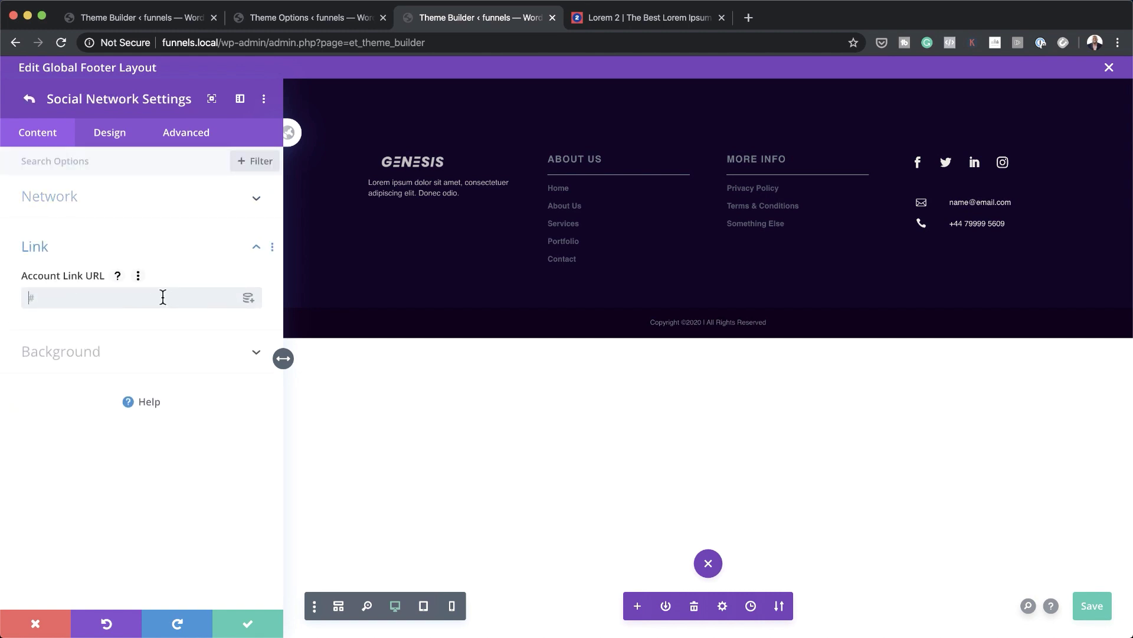
{"action": "left_click", "coordinate": [30, 99]}
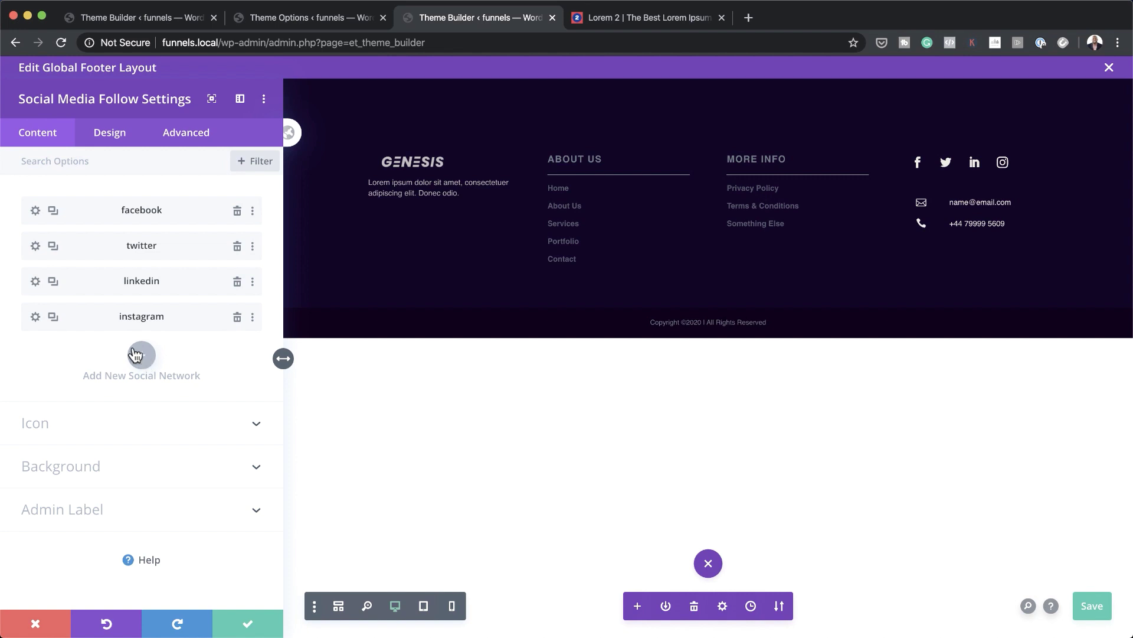
Change the footer's LinkedIn social network to Pinterest, and save the social media follow module's settings
{"action": "left_click", "coordinate": [37, 283]}
{"action": "left_click", "coordinate": [89, 255]}
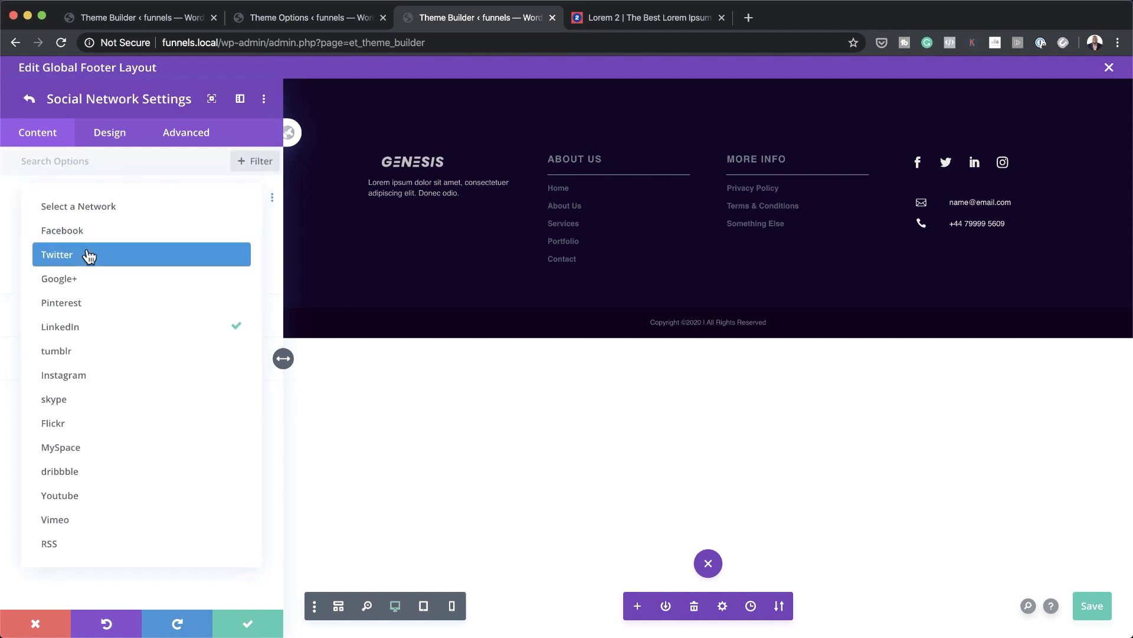
{"action": "left_click", "coordinate": [111, 311]}
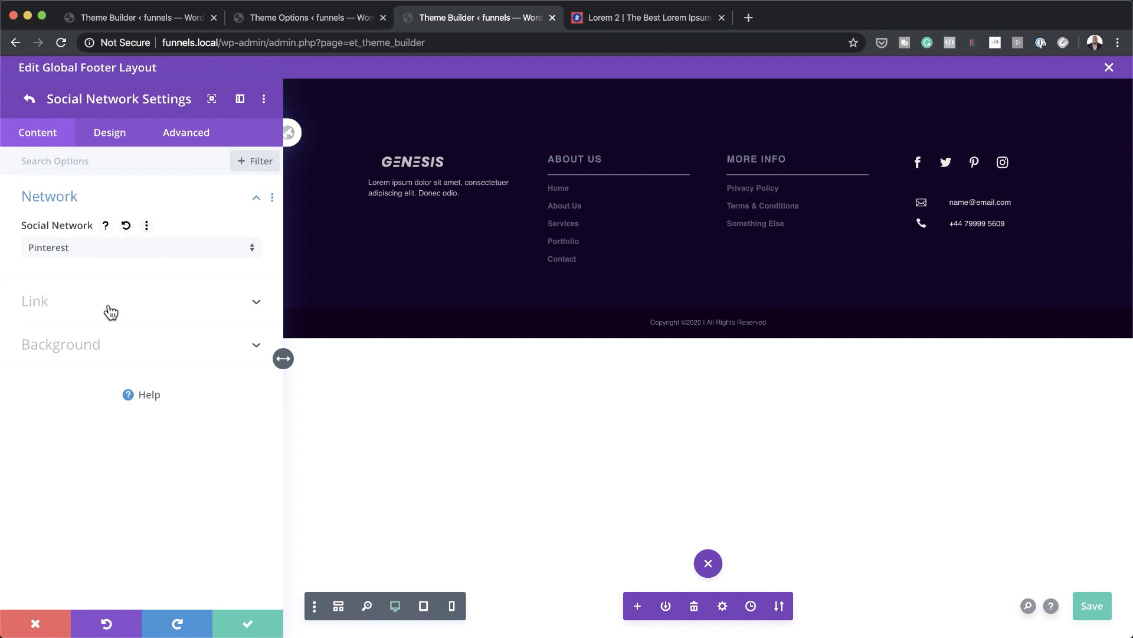
{"action": "left_click", "coordinate": [247, 625]}
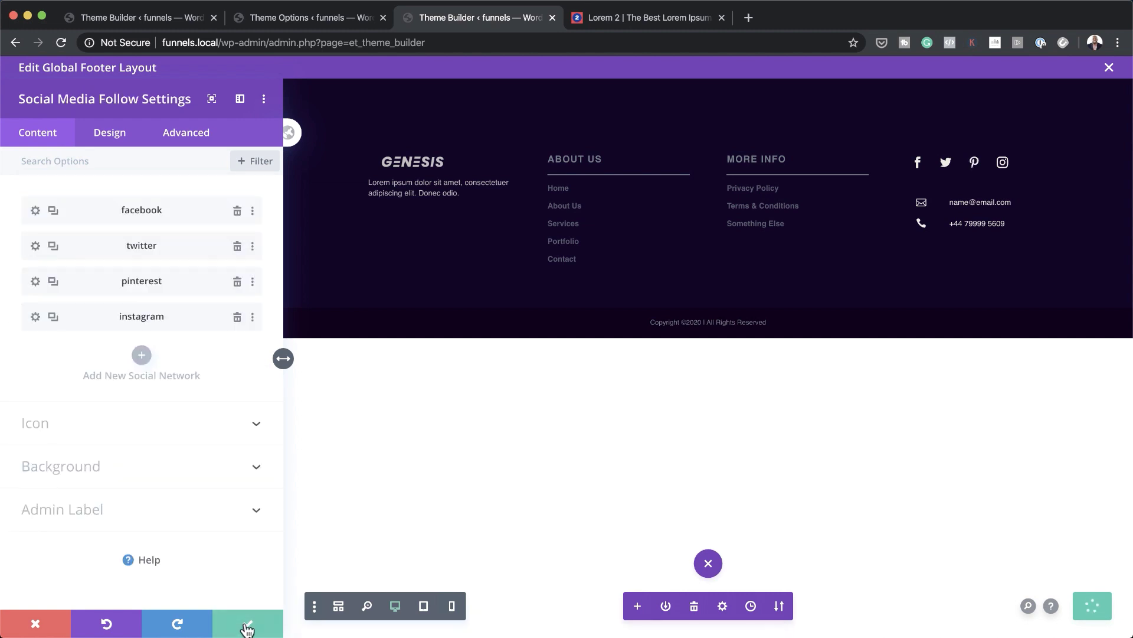
{"action": "left_click", "coordinate": [247, 625]}
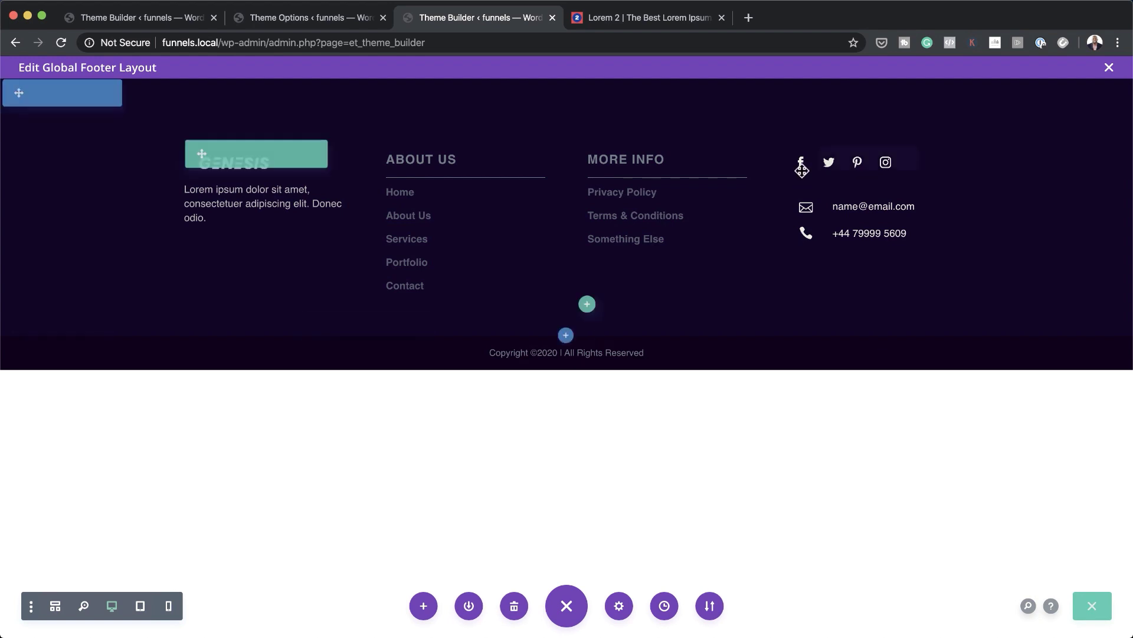